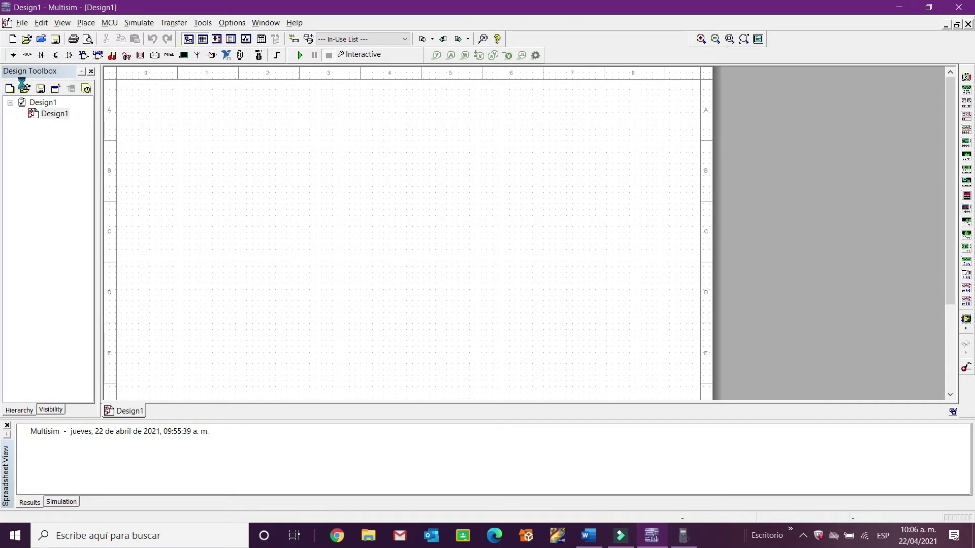
Step: Browse the TRANSFORMER family across all component groups and preview the 1P1S_TAPPED transformer
click(13, 55)
click(102, 66)
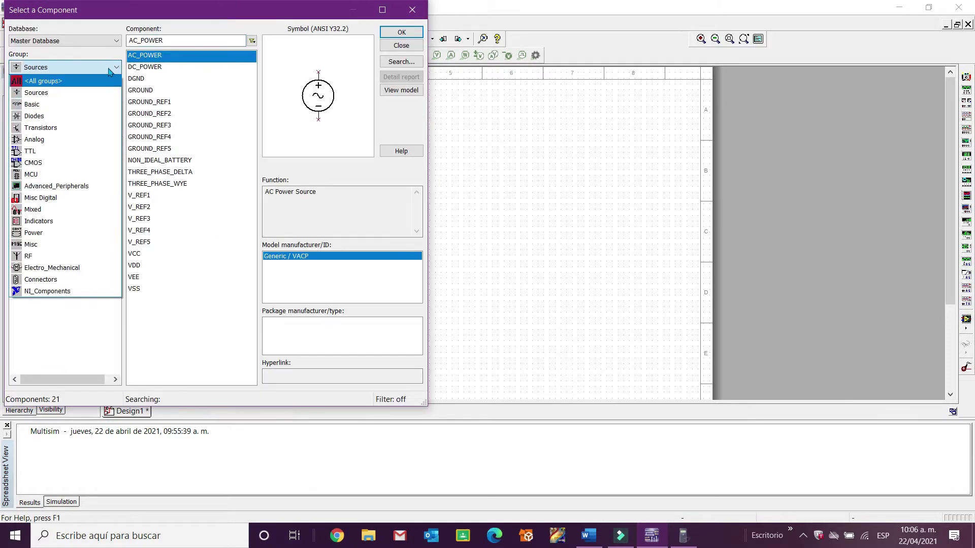
click(107, 81)
scroll(117, 262, down, 10)
scroll(117, 262, up, 1)
click(47, 153)
click(153, 66)
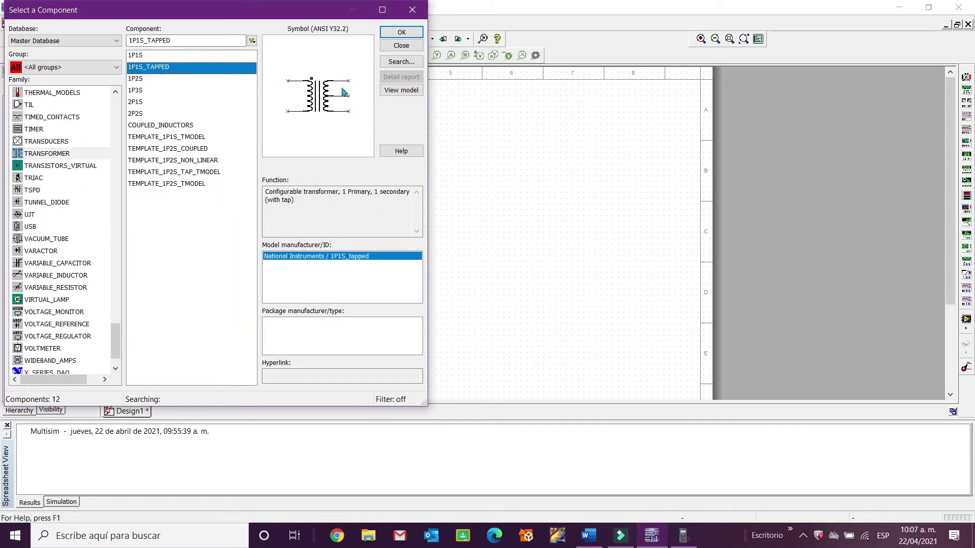
Step: Place a TS_VIRTUAL transformer from the Basic group's BASIC_VIRTUAL family on the schematic
click(109, 73)
click(31, 104)
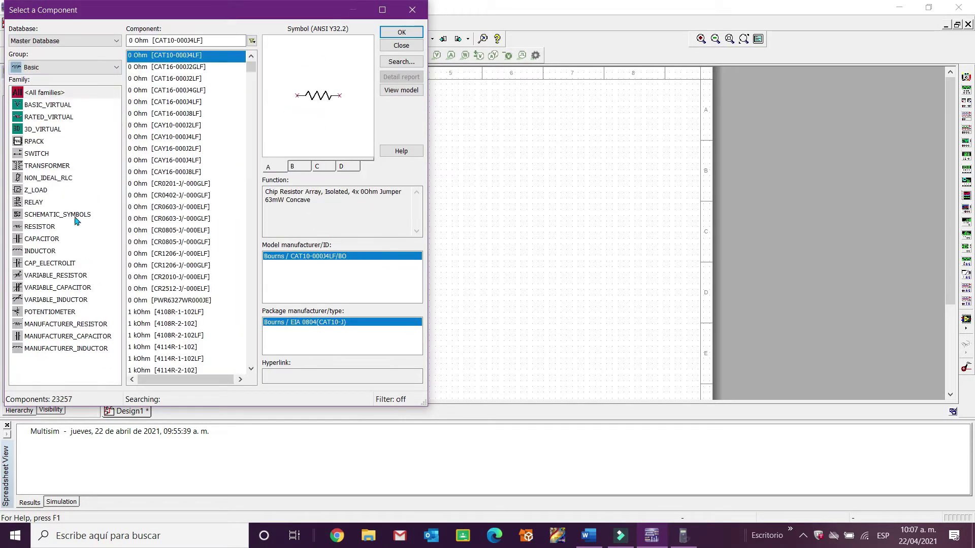
click(48, 104)
click(192, 277)
click(193, 227)
click(401, 32)
click(315, 212)
click(401, 45)
Step: Place a 1J4B42 bridge rectifier from the Diodes group's FWB family beside the transformer
click(41, 54)
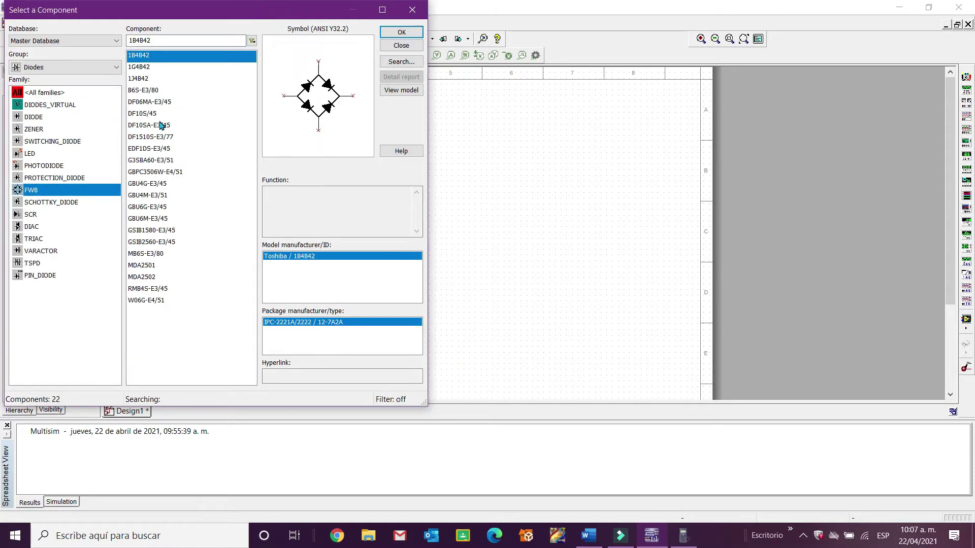
click(140, 79)
click(402, 32)
click(410, 193)
click(401, 45)
Step: Place two 1k resistors from the Basic group's RESISTOR family on the schematic
click(27, 55)
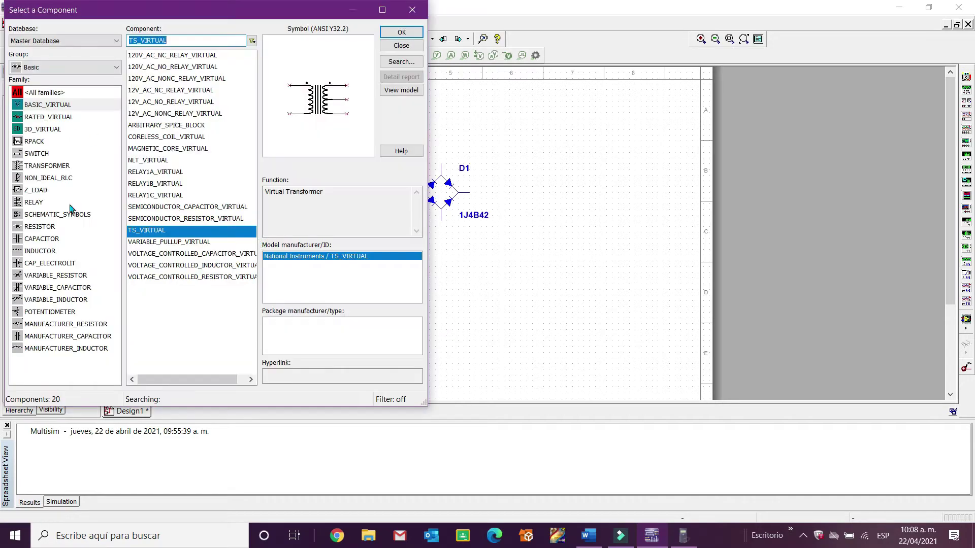
click(56, 226)
scroll(182, 89, up, 20)
scroll(182, 89, down, 20)
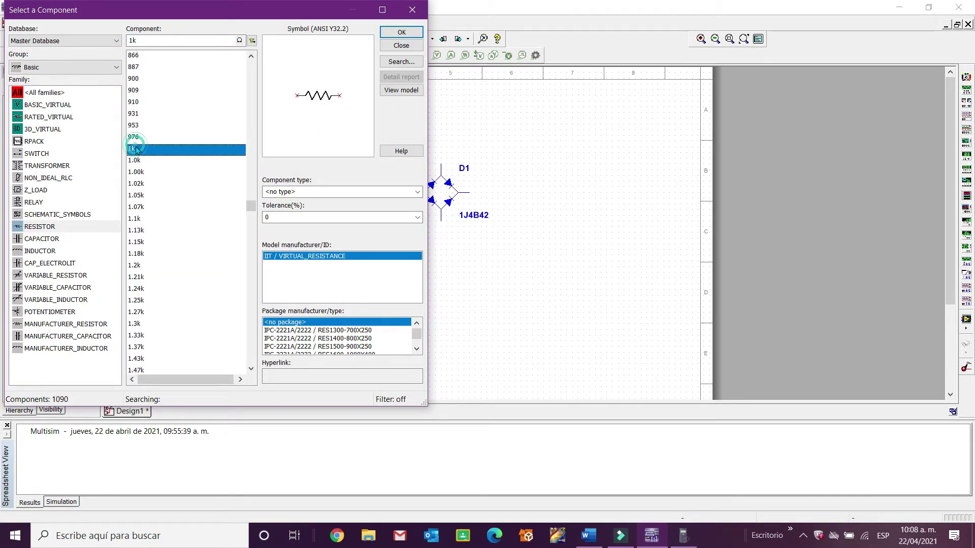
click(135, 147)
click(401, 32)
click(538, 187)
click(401, 32)
click(278, 277)
click(464, 47)
Step: Add an AC_POWER source and a GROUND from the Sources group to the schematic
click(13, 55)
click(168, 90)
double_click(167, 90)
click(401, 290)
click(414, 6)
Step: Move AC source V1 and transformer T1 into position, with T1 beside the source and ready for wiring
drag(212, 203, 178, 197)
drag(328, 197, 265, 197)
key(Left)
key(Left)
Step: Wire both terminals of source V1 to the two primary terminals of transformer T1
click(178, 187)
click(178, 182)
click(236, 186)
click(178, 216)
click(236, 209)
Step: Move bridge D1 closer to T1 and wire the outer secondary terminals to the bridge's upper and lower terminals
drag(438, 200, 404, 200)
click(281, 186)
click(407, 166)
click(281, 209)
click(406, 220)
Step: Reposition resistor R2 and the ground symbol, and wire the ground to the transformer's centre tap
drag(289, 272, 438, 265)
drag(401, 295, 287, 314)
click(287, 279)
click(286, 208)
click(282, 198)
Step: Rotate R2 to vertical, move it beside the ground line, and wire it between the bridge's left terminal and ground
right_click(336, 261)
drag(438, 267, 327, 260)
click(394, 96)
click(377, 193)
click(327, 250)
click(327, 277)
click(287, 278)
Step: Rotate R1 to vertical and wire it between the bridge's right terminal and the ground line
click(551, 187)
right_click(528, 189)
click(528, 216)
click(433, 193)
click(527, 199)
click(527, 222)
click(287, 301)
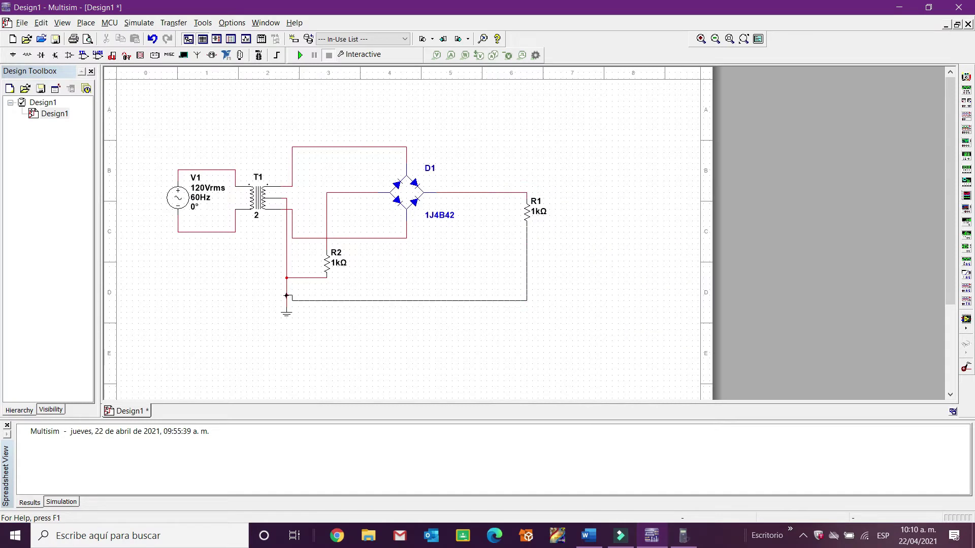
Step: Set transformer T1's primary-to-secondary turns ratio to 5
double_click(226, 189)
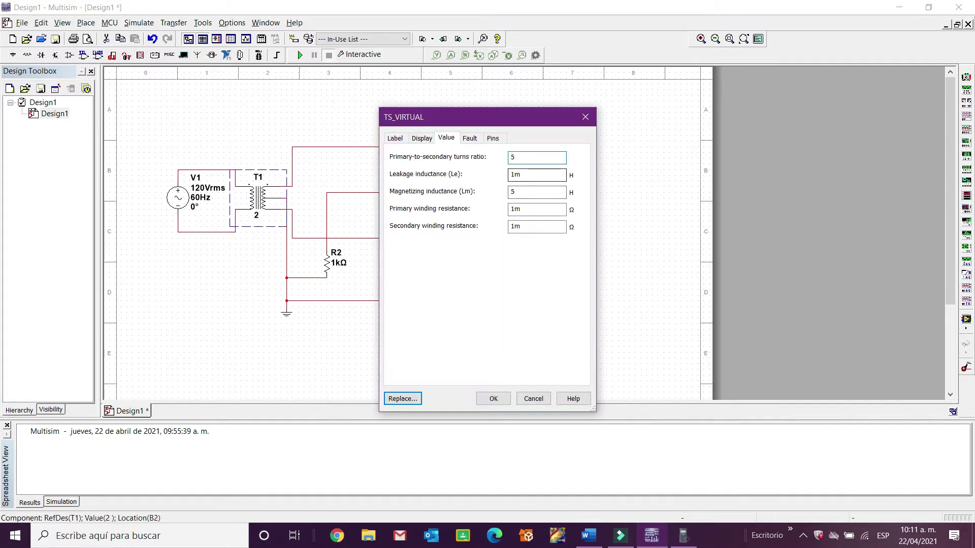
text(5)
key(Return)
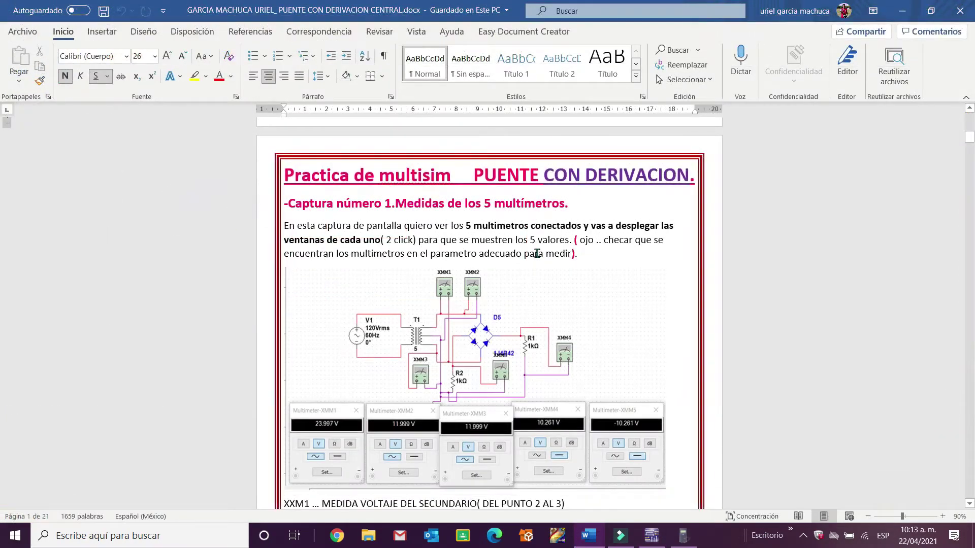
Step: Switch to the Word practice document and review the five multimeter measurement points for capture 1
scroll(536, 253, down, 3)
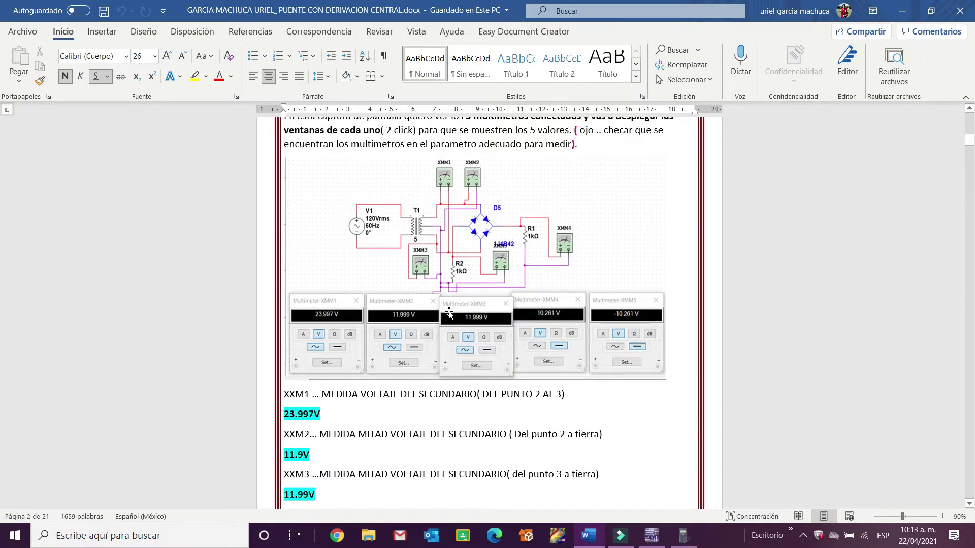
scroll(450, 335, down, 1)
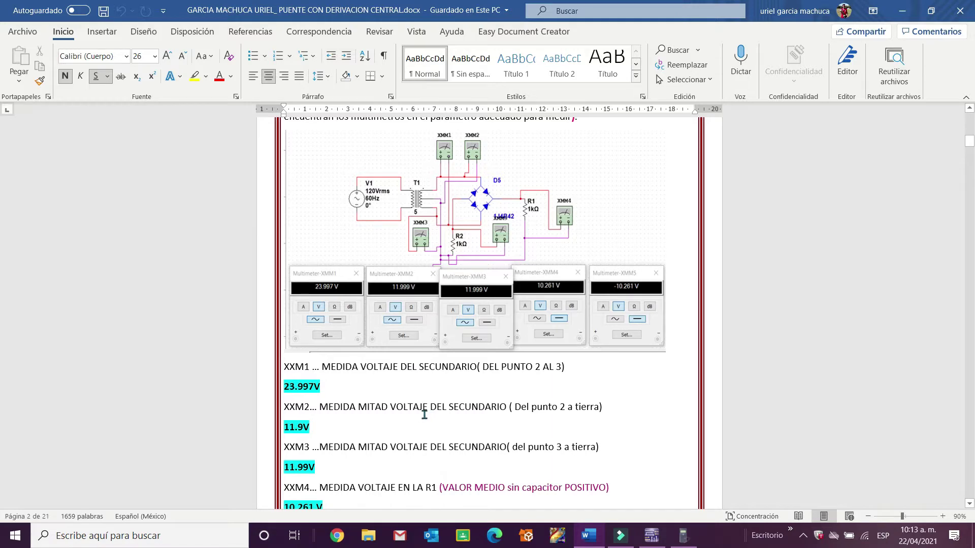
scroll(421, 410, down, 2)
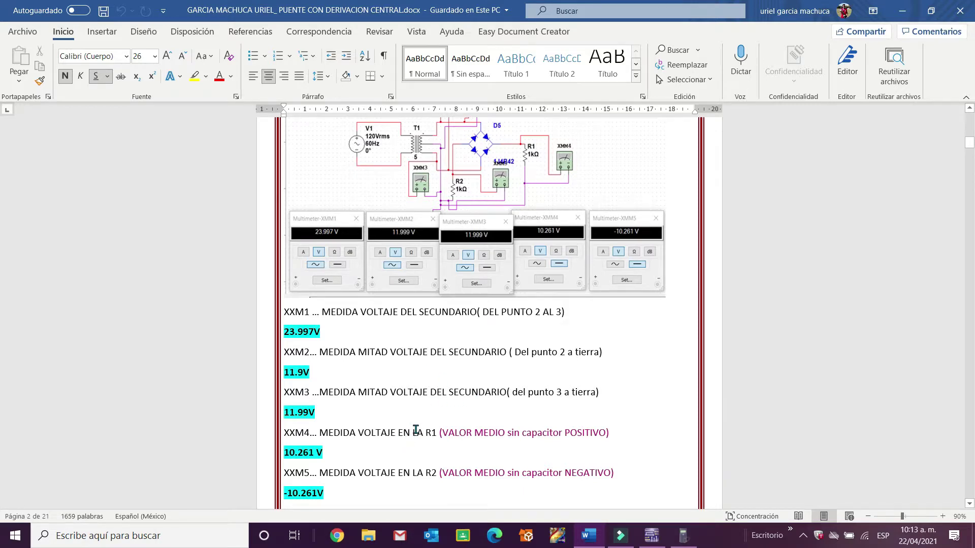
scroll(416, 430, down, 1)
scroll(513, 356, up, 2)
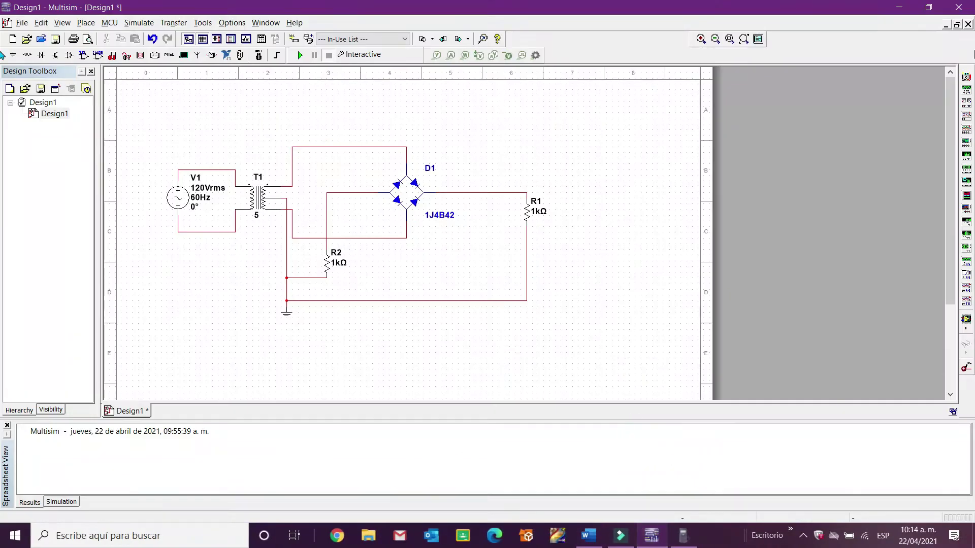
Step: Switch to Multisim, place a multimeter above the circuit, and wire it between the upper secondary line and the centre tap
click(967, 76)
click(316, 125)
click(315, 145)
click(327, 124)
click(282, 181)
click(282, 197)
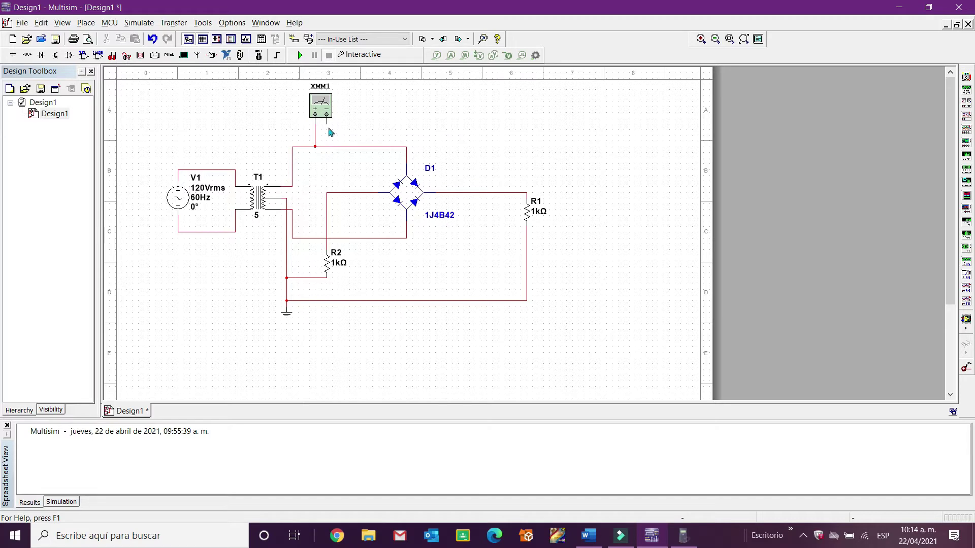
Step: Add multimeter XMM2 between the upper secondary line and centre tap, and reroute XMM1's negative lead to the lower secondary line
click(966, 76)
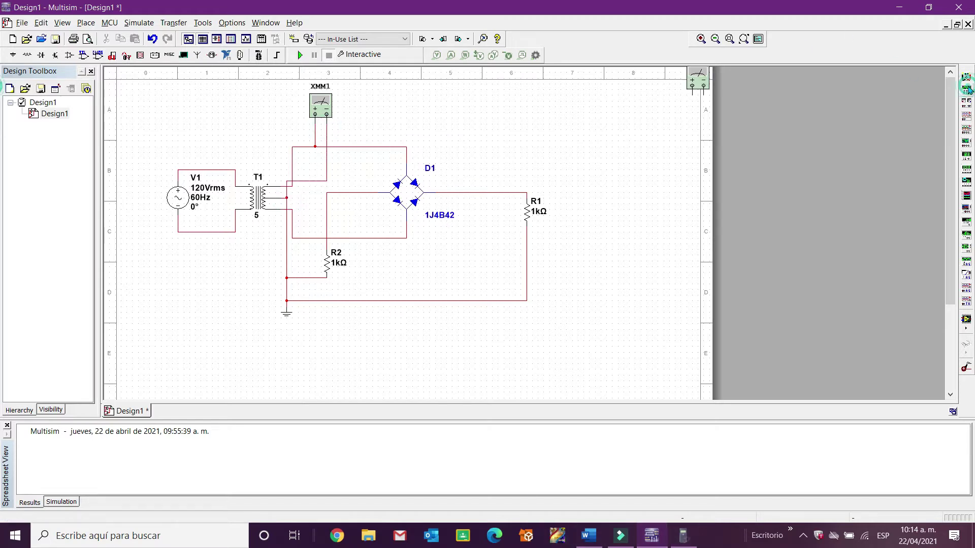
click(365, 122)
drag(312, 181, 309, 238)
click(360, 118)
click(360, 147)
click(372, 118)
click(286, 197)
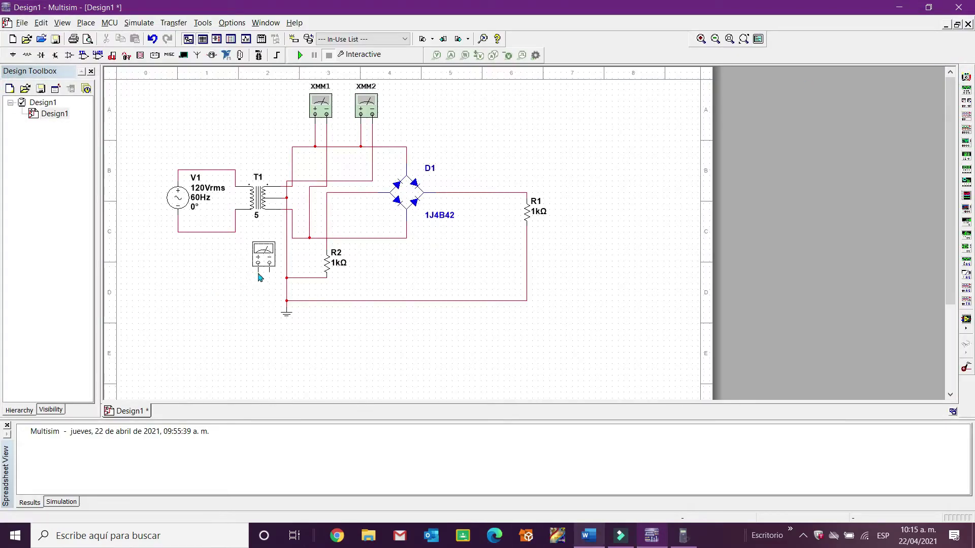
Step: Place a third multimeter below T1 and wire it between the lower secondary line and the centre-tap ground line
click(259, 272)
click(260, 272)
click(292, 227)
click(270, 272)
click(287, 272)
Step: Place a fourth multimeter and connect it across resistor R1
click(967, 76)
click(594, 198)
click(589, 209)
click(526, 192)
click(601, 209)
click(527, 238)
Step: Place a fifth multimeter and connect it across resistor R2
click(966, 77)
click(383, 254)
click(378, 265)
click(327, 244)
click(389, 265)
click(321, 278)
Step: Open the reading windows of multimeters XMM1 to XMM5 and line them up in a row below the circuit
double_click(320, 104)
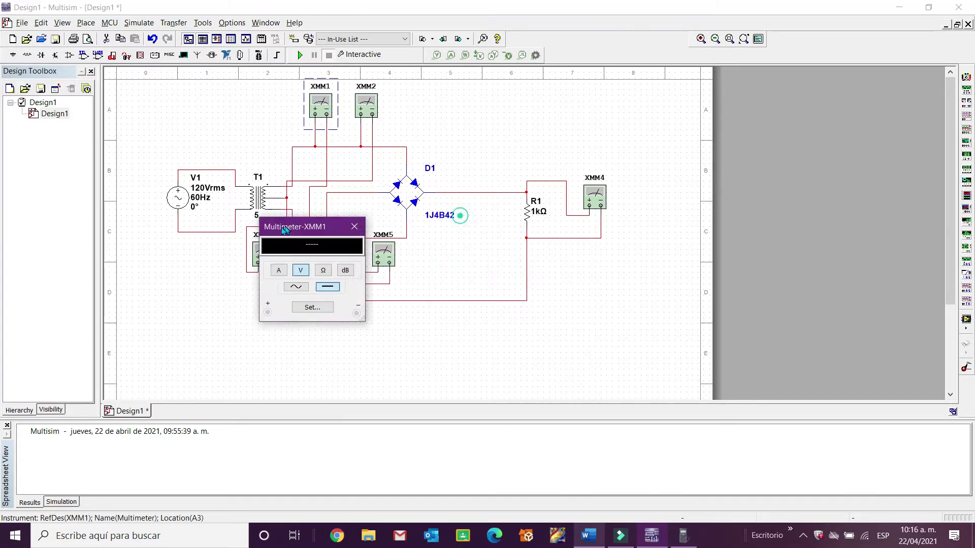
drag(447, 211, 151, 322)
double_click(366, 104)
drag(450, 218, 344, 326)
double_click(264, 254)
double_click(595, 197)
drag(490, 221, 496, 331)
double_click(383, 254)
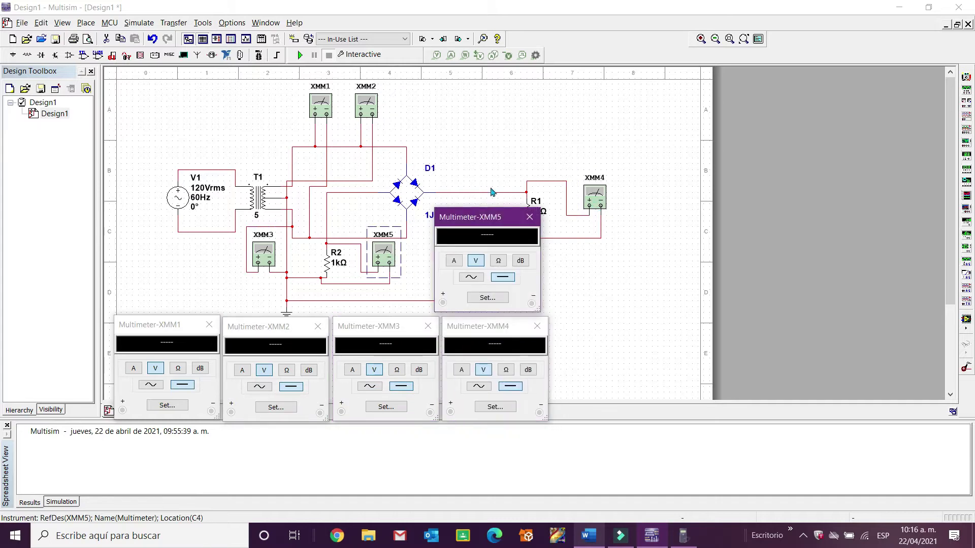
drag(457, 217, 563, 328)
click(336, 276)
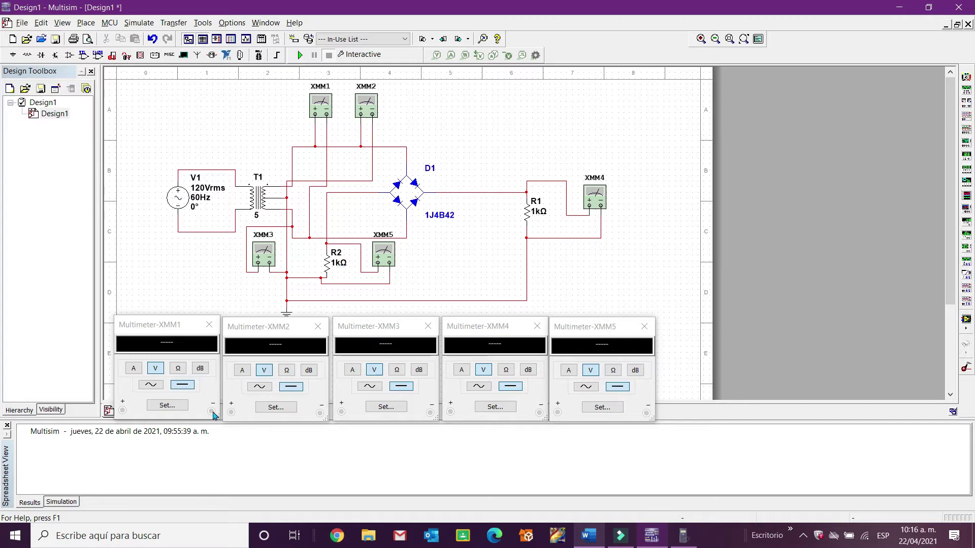
Step: Set multimeters XMM1, XMM2 and XMM3 to AC, and run and stop the interactive simulation
click(150, 384)
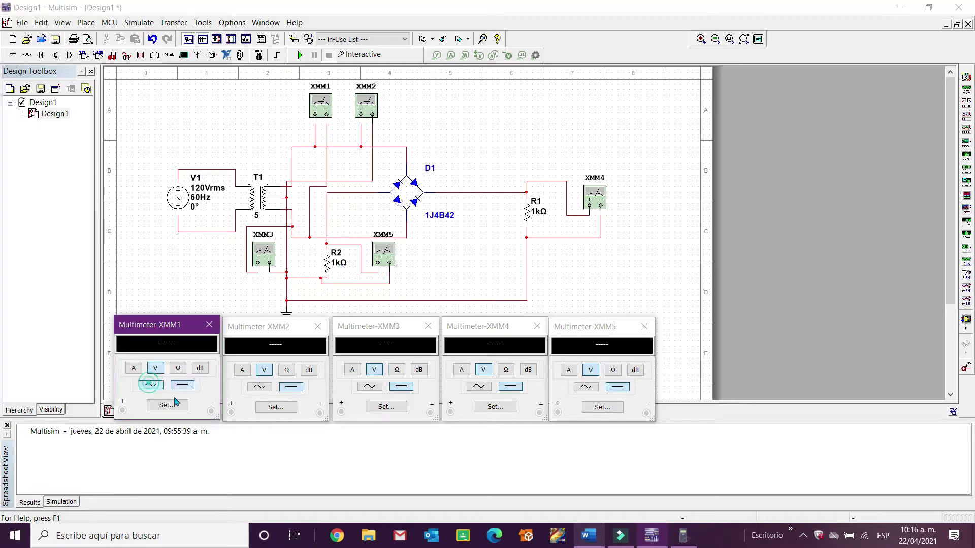
click(260, 387)
click(370, 386)
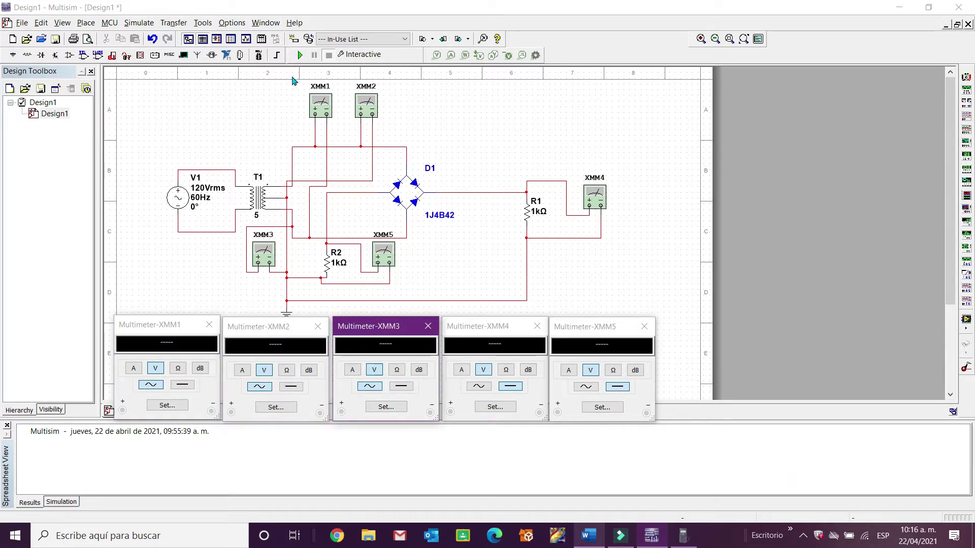
click(299, 55)
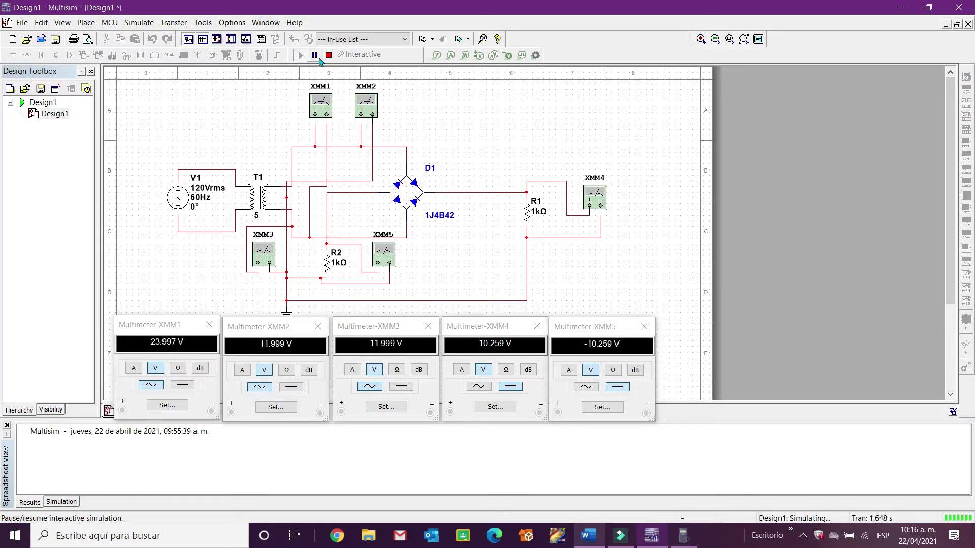
click(329, 54)
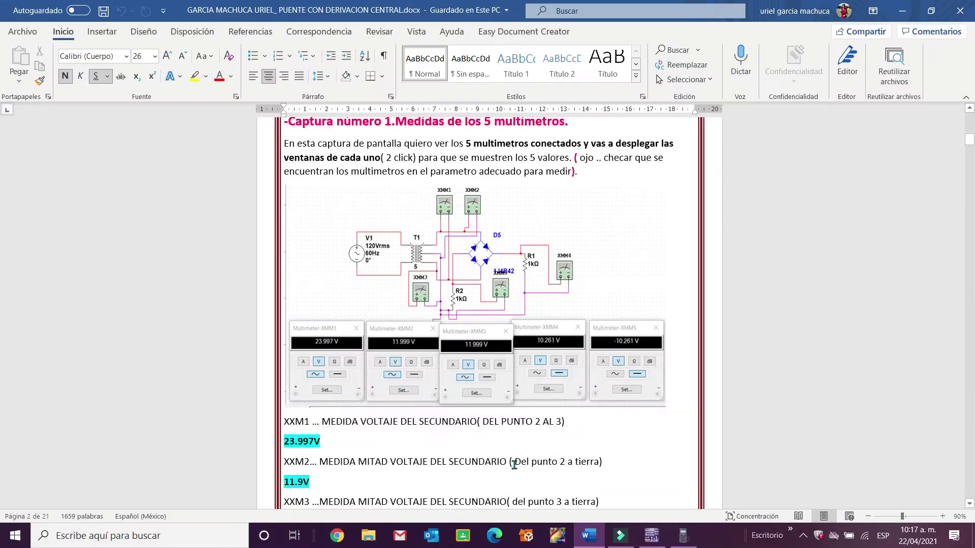
Step: Switch to the Word document and review the second capture's example circuit and its Vp and Vcd formulas
scroll(368, 343, down, 1)
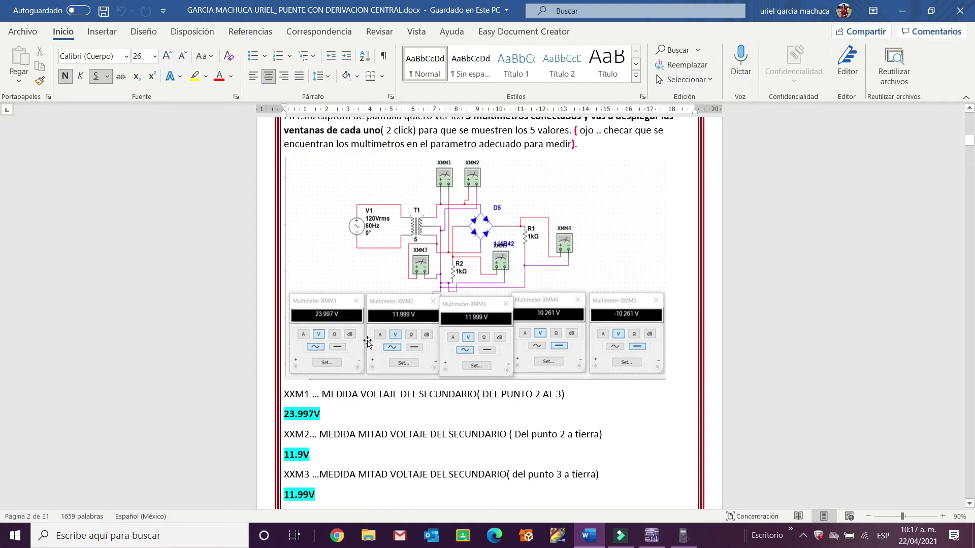
scroll(368, 342, down, 20)
scroll(465, 396, down, 4)
scroll(465, 396, up, 2)
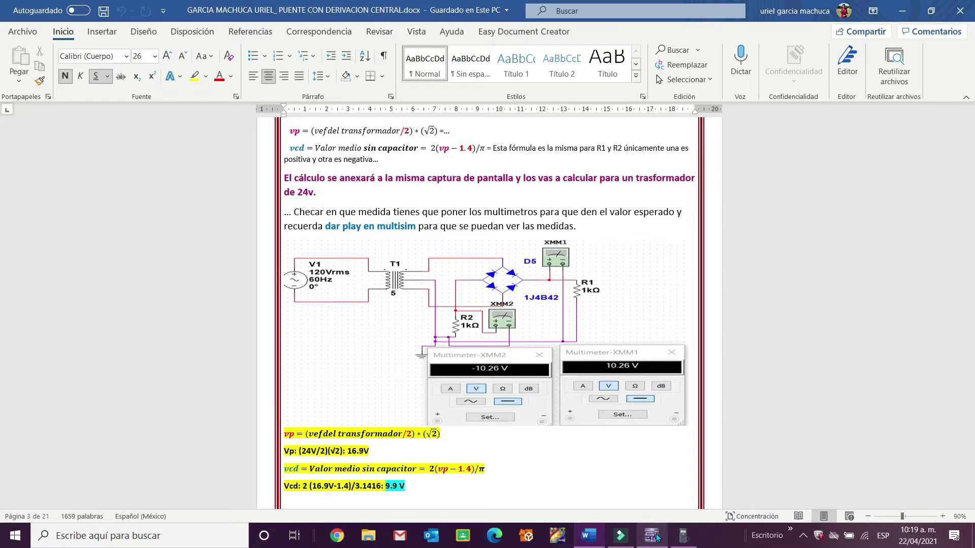
scroll(474, 350, down, 3)
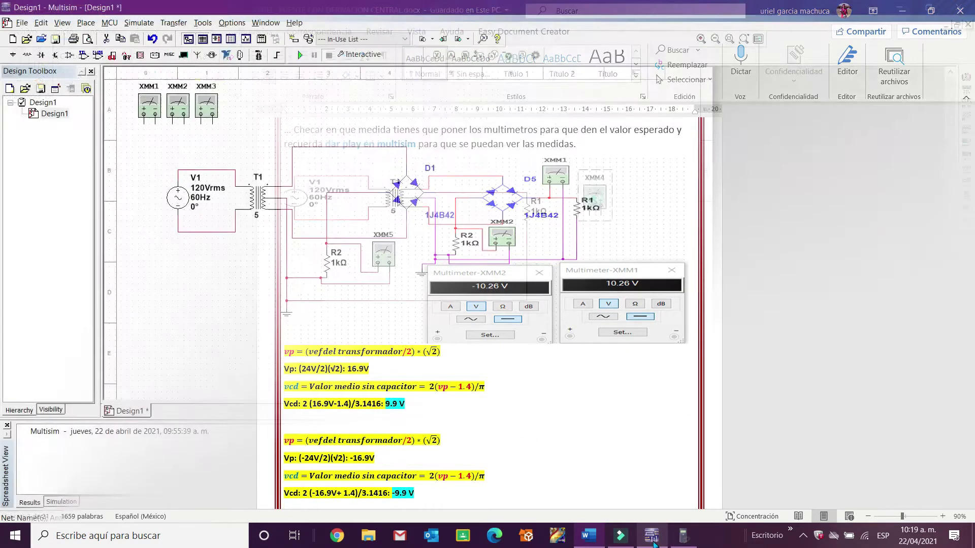
Step: Switch to Multisim, move XMM4 above the bridge output line, and wire it between that line and the ground line
drag(596, 206, 500, 173)
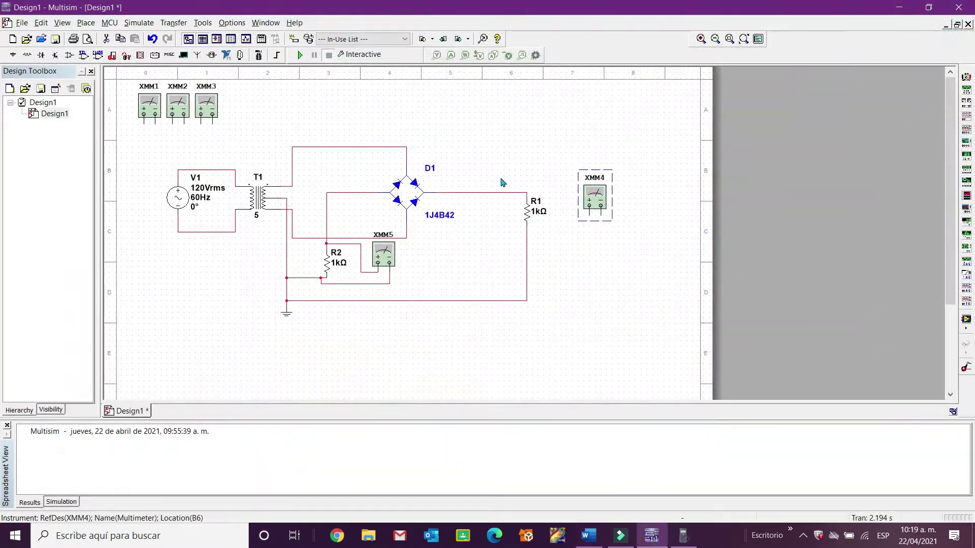
click(492, 178)
click(492, 191)
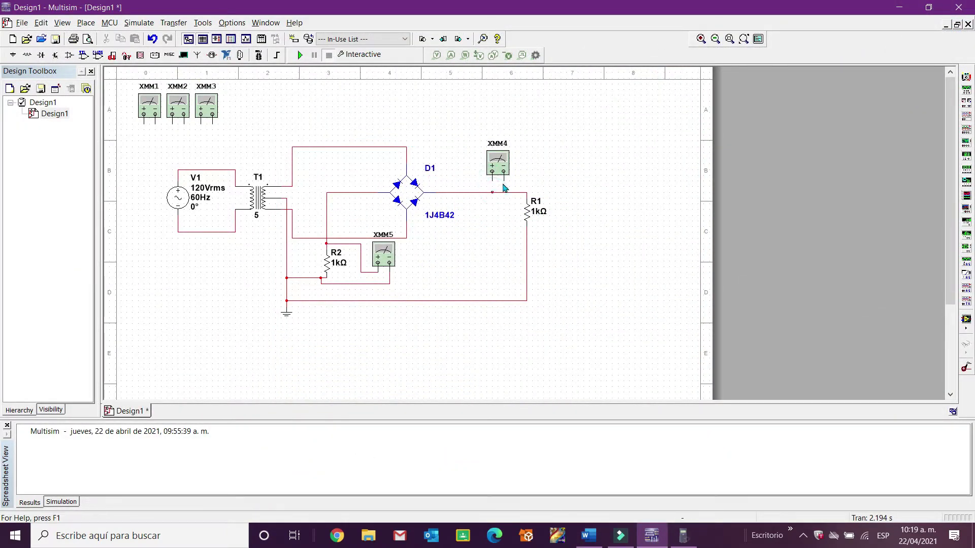
click(503, 171)
click(504, 301)
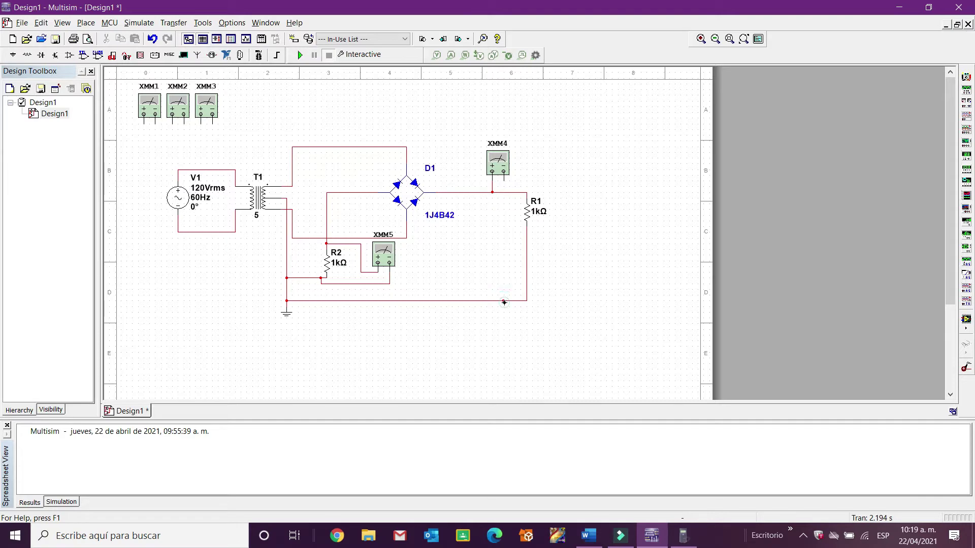
Step: Open the XMM5 and XMM4 reading windows, place them side by side below the circuit, and run the simulation
double_click(376, 263)
drag(591, 337, 373, 327)
double_click(489, 169)
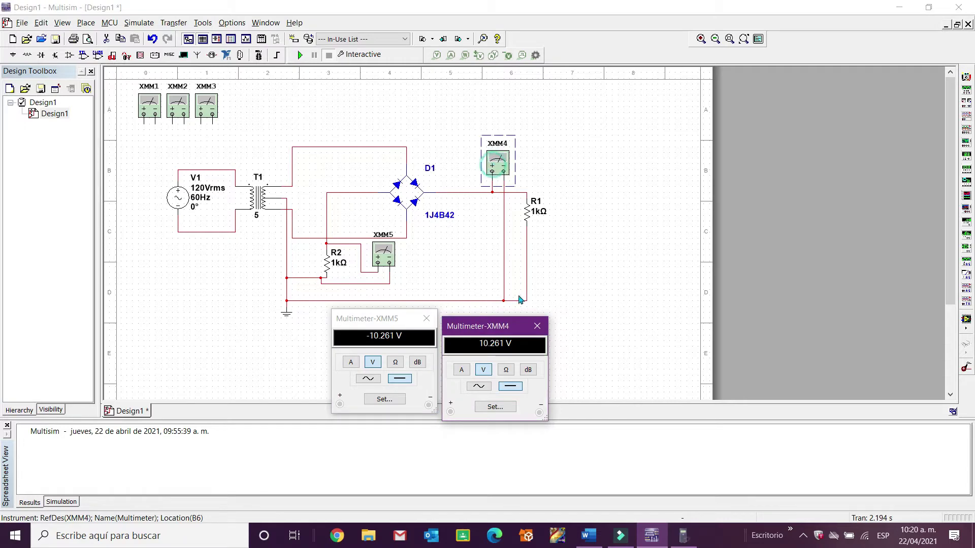
drag(500, 327, 496, 321)
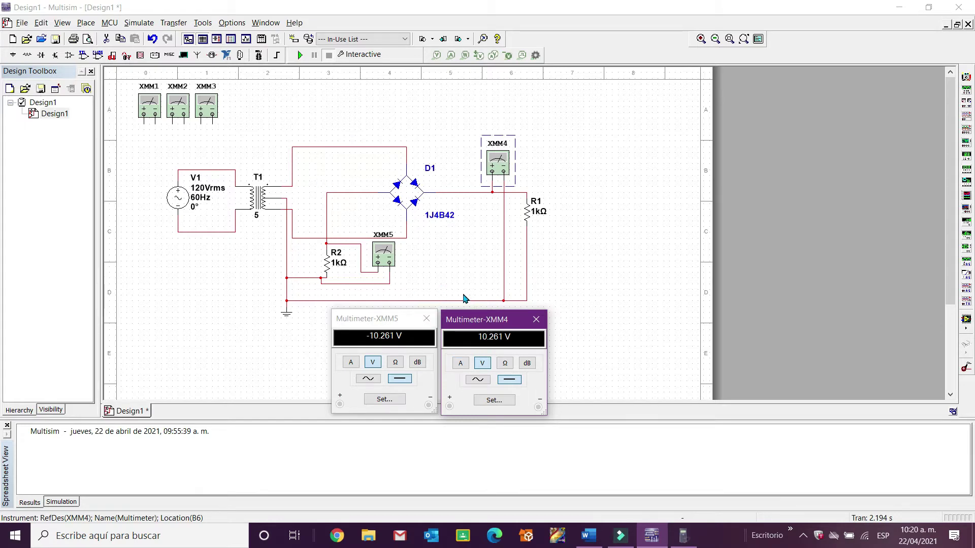
click(300, 55)
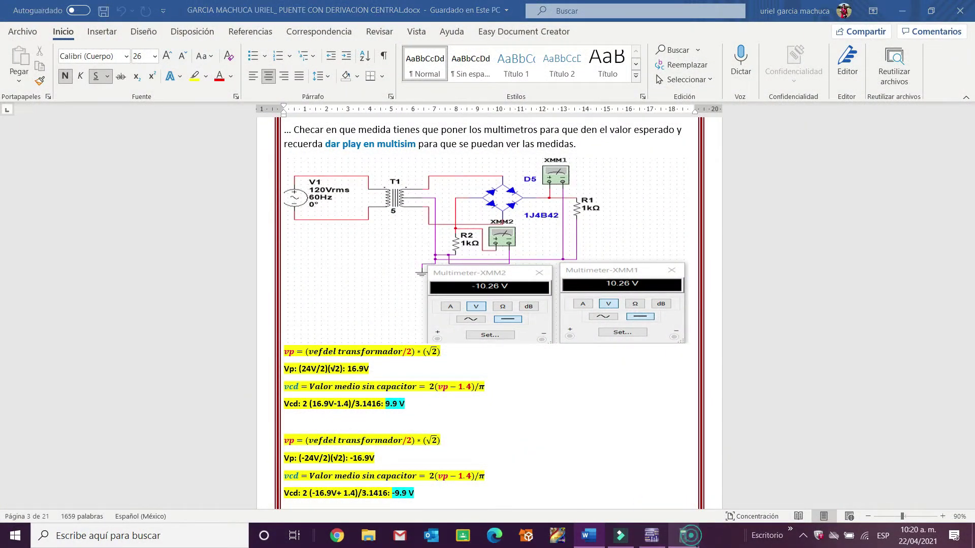
Step: Open the fx-82ES calculator and divide -24 by 2 for the second Vp formula
click(692, 539)
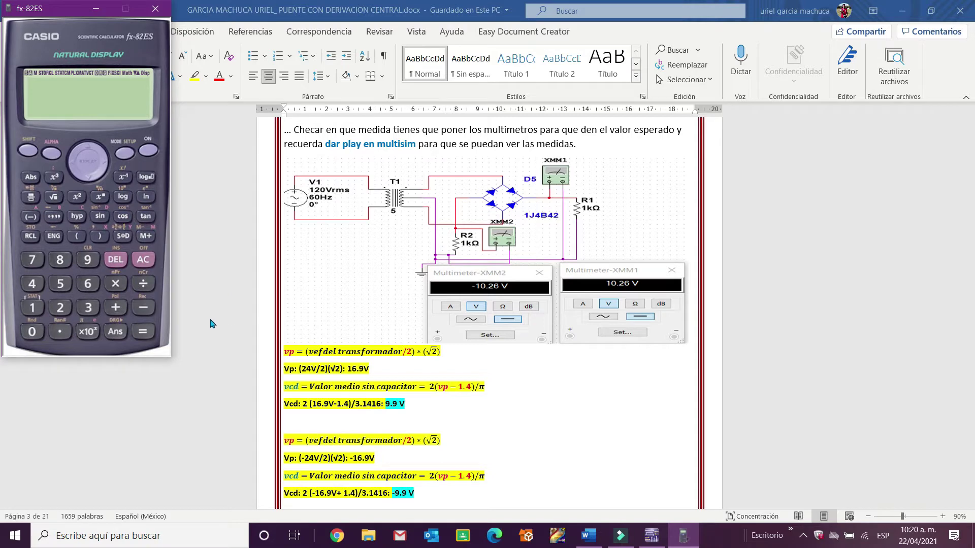
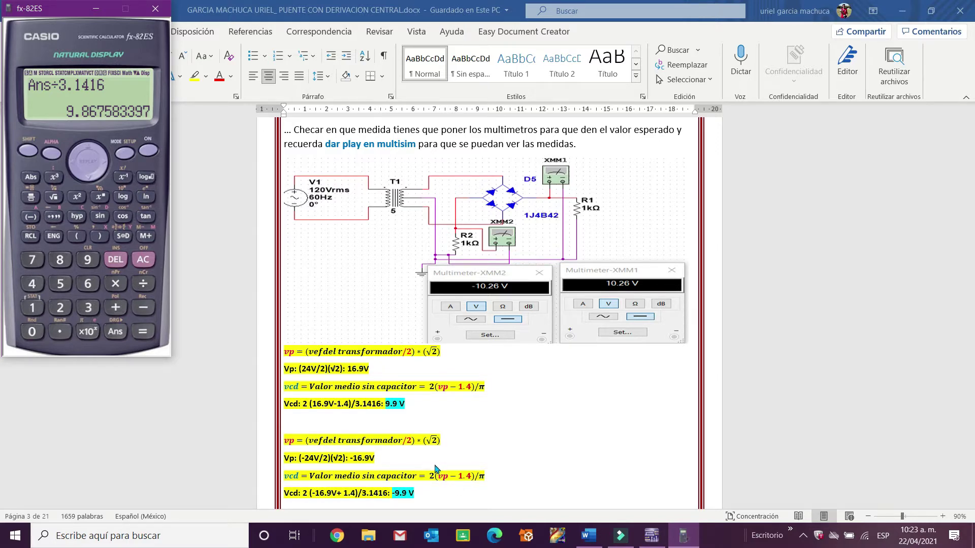
scroll(435, 331, down, 3)
text(-24)
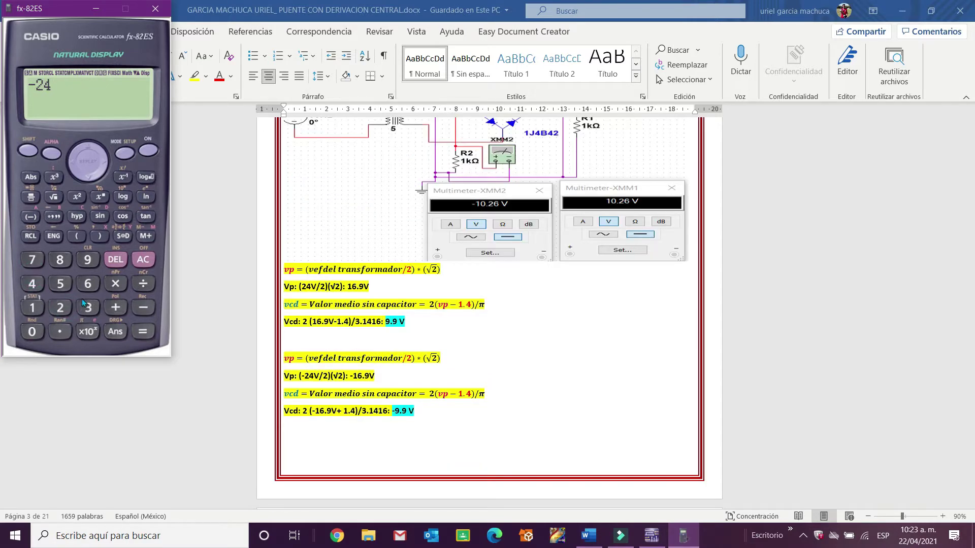
click(144, 283)
click(60, 307)
click(148, 336)
Step: Calculate the negative peak voltage as -12×√2 on the calculator, shown as a decimal
click(150, 151)
click(32, 307)
click(60, 307)
click(114, 288)
click(51, 198)
click(60, 307)
click(142, 331)
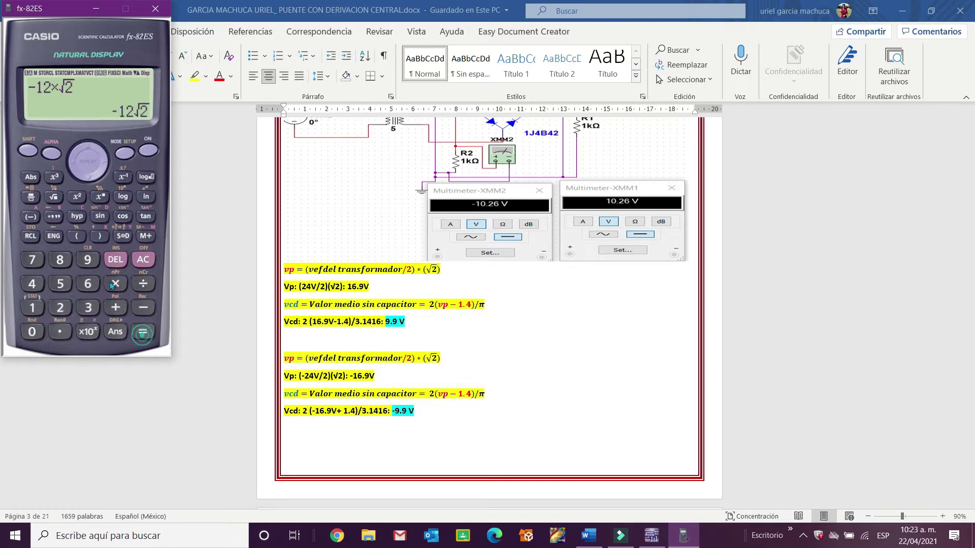
click(24, 153)
click(144, 334)
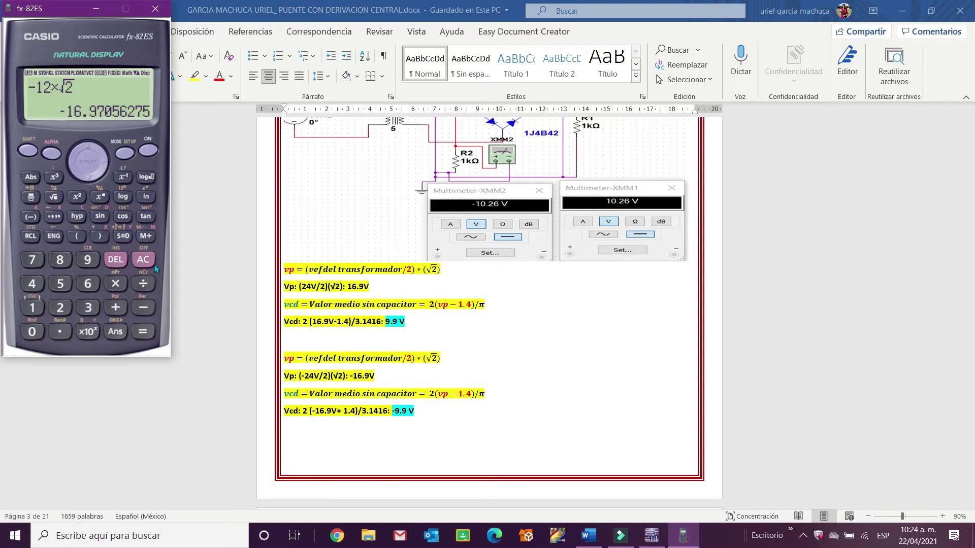
Step: Clear the calculator and calculate -16.9+1.4 for the negative Vcd formula
click(151, 152)
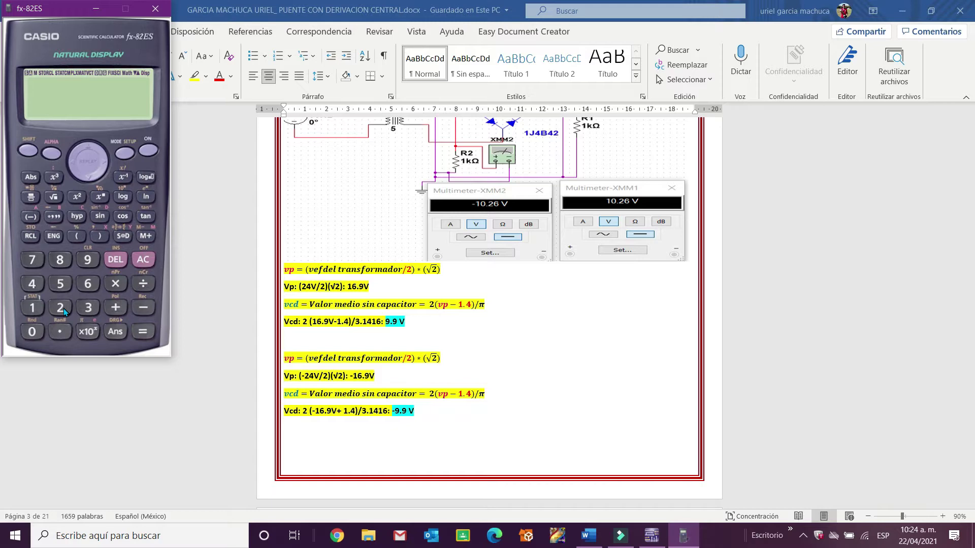
click(143, 307)
click(32, 307)
click(88, 284)
click(60, 331)
click(87, 260)
click(115, 308)
click(32, 307)
click(59, 332)
click(32, 283)
click(142, 331)
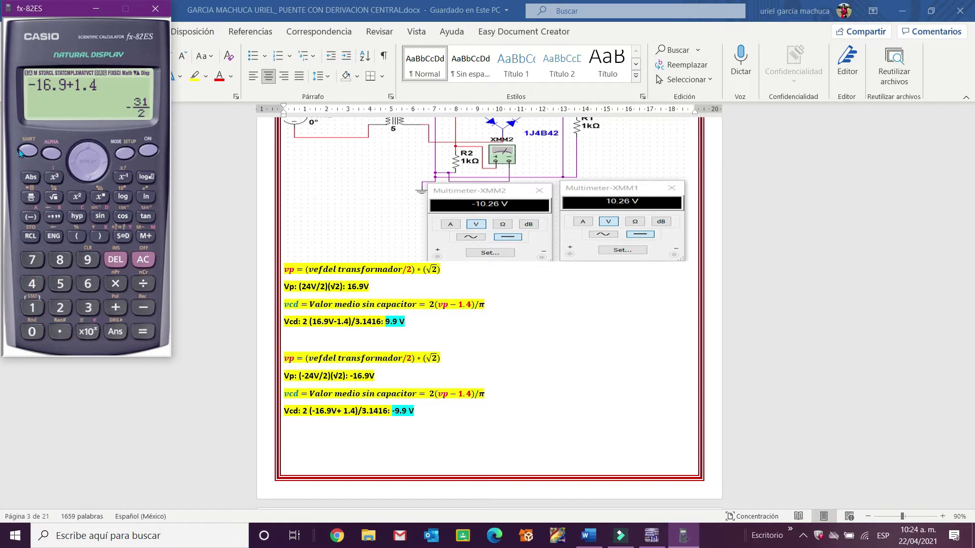
Step: Multiply the calculator's last answer by 2 and divide the product by 3.1416
click(123, 286)
click(143, 331)
click(143, 283)
click(88, 307)
click(60, 331)
click(32, 307)
click(32, 284)
click(32, 307)
click(88, 283)
click(143, 331)
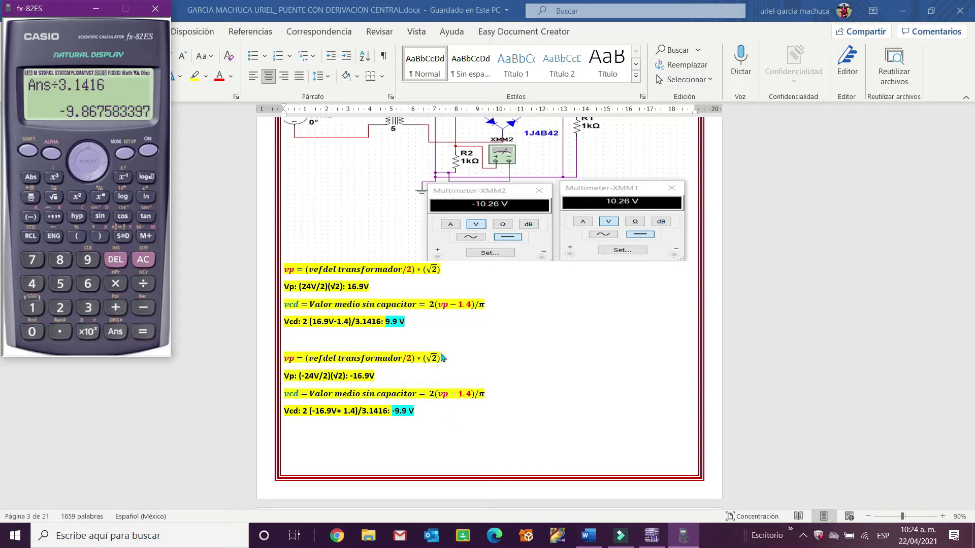
Step: Switch to Multisim and run the simulation with oscilloscope XSC1 open and its time base set to 5 ms
scroll(683, 336, down, 10)
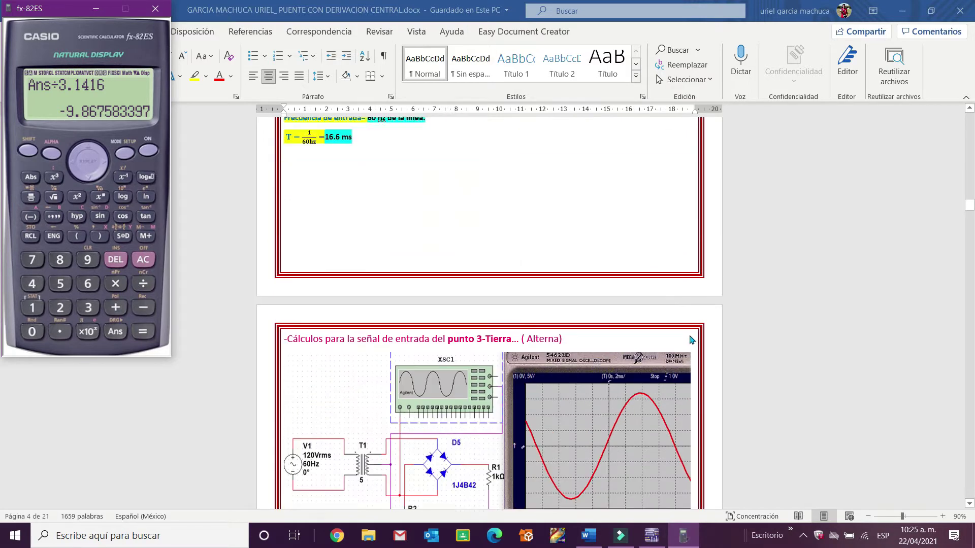
scroll(683, 337, up, 10)
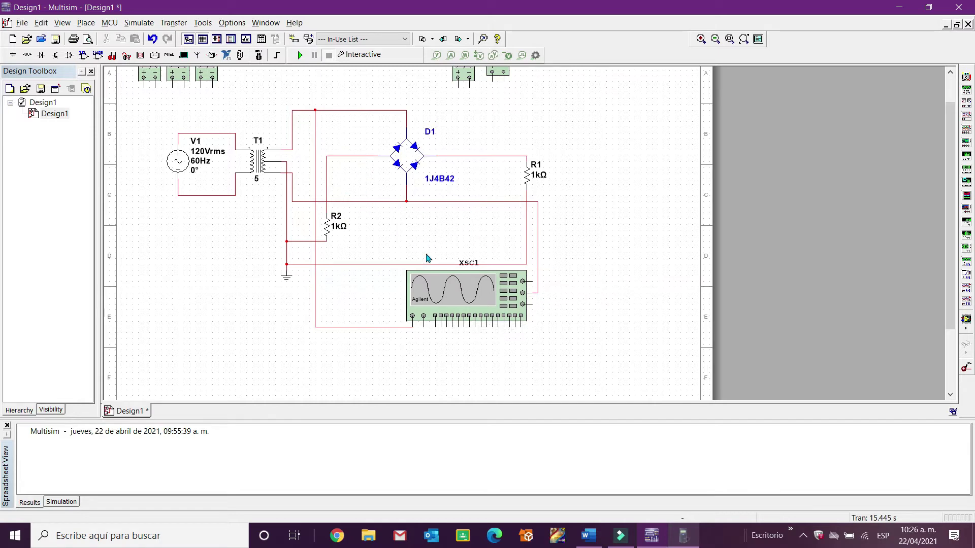
double_click(471, 299)
key(F5)
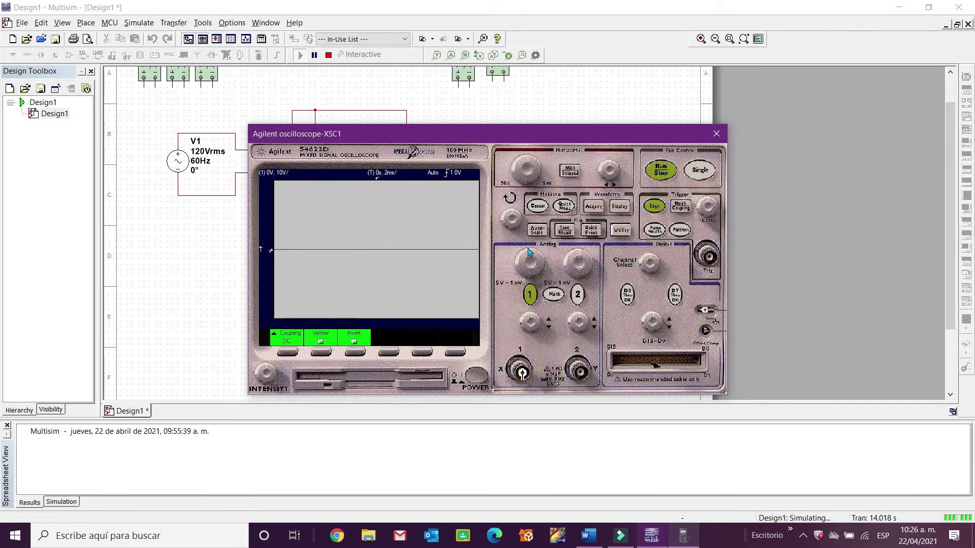
click(528, 164)
click(528, 164)
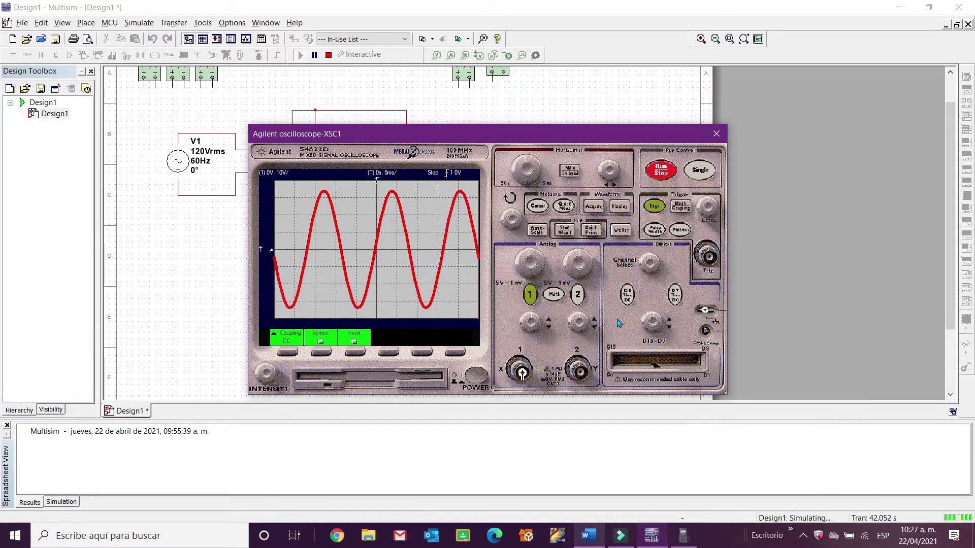
Step: Use Quick Meas on oscilloscope XSC1 to measure the input signal's frequency, period and peak-to-peak voltage
click(564, 206)
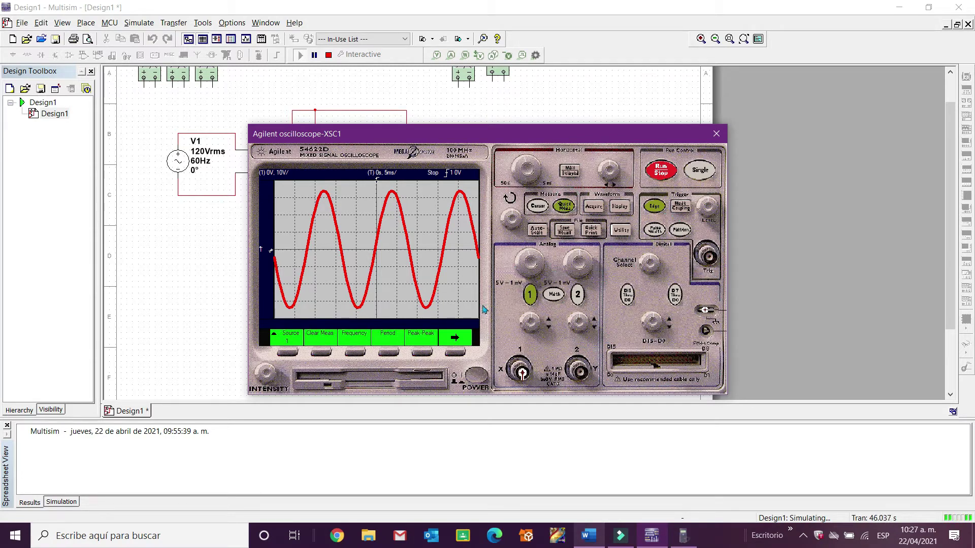
click(354, 353)
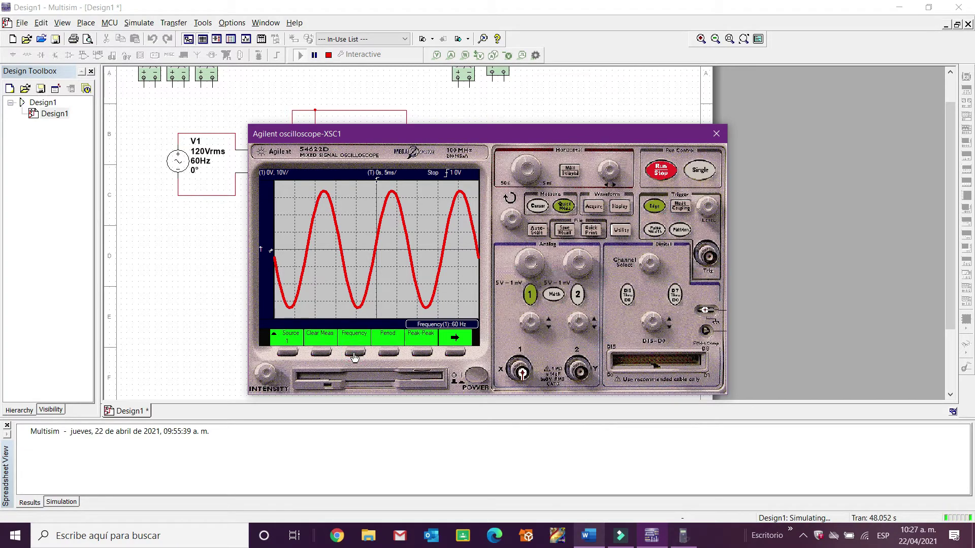
click(389, 352)
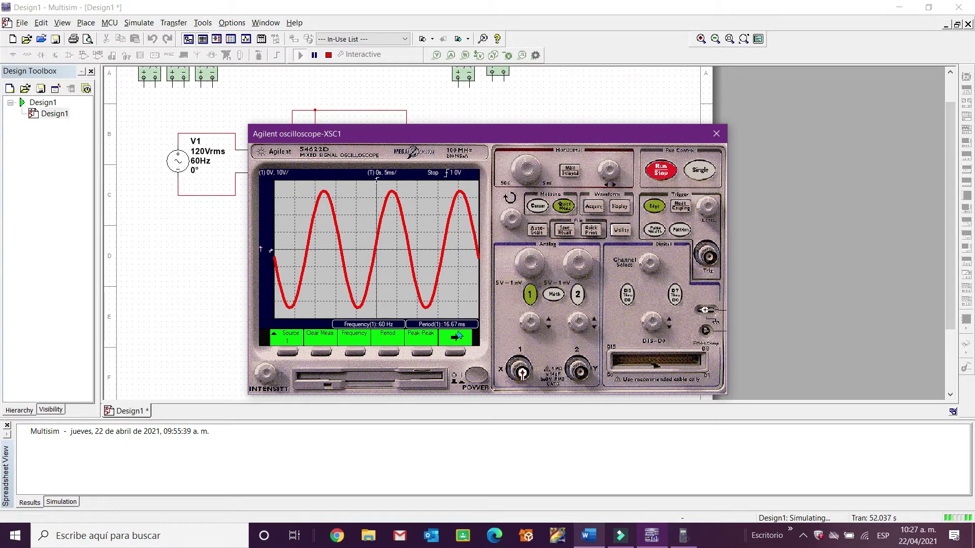
click(422, 353)
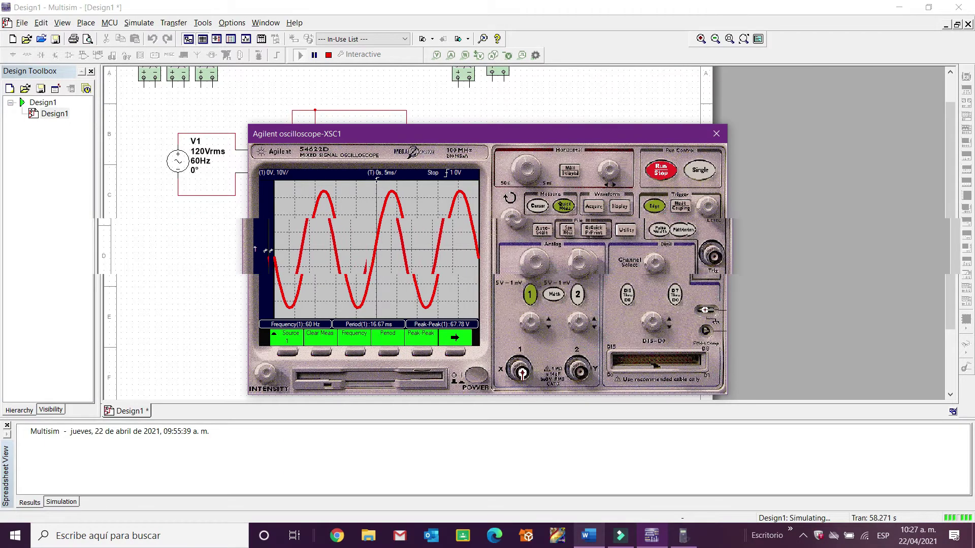
Step: Switch to the Word document's first input-signal formulas and calculate 24×√2 as a decimal on the fx-82ES calculator
click(588, 536)
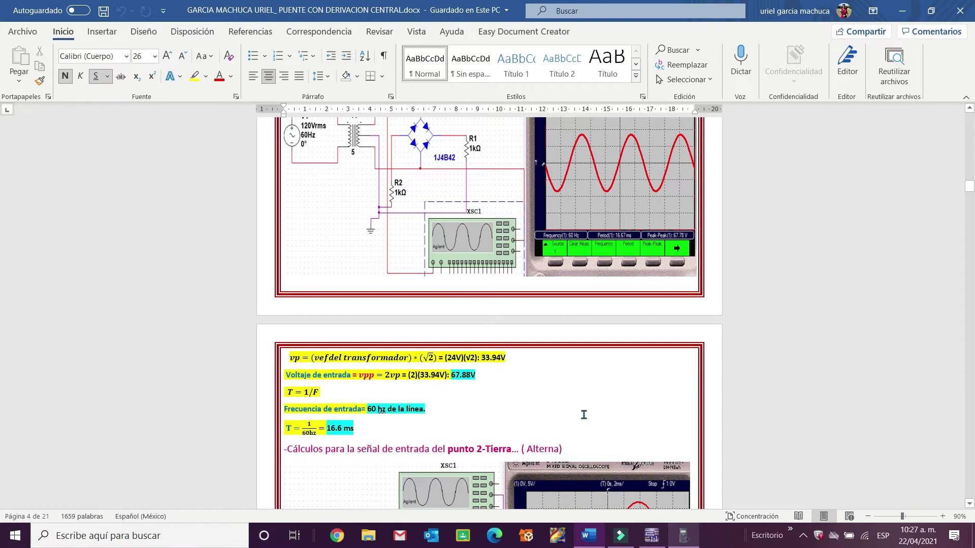
click(691, 542)
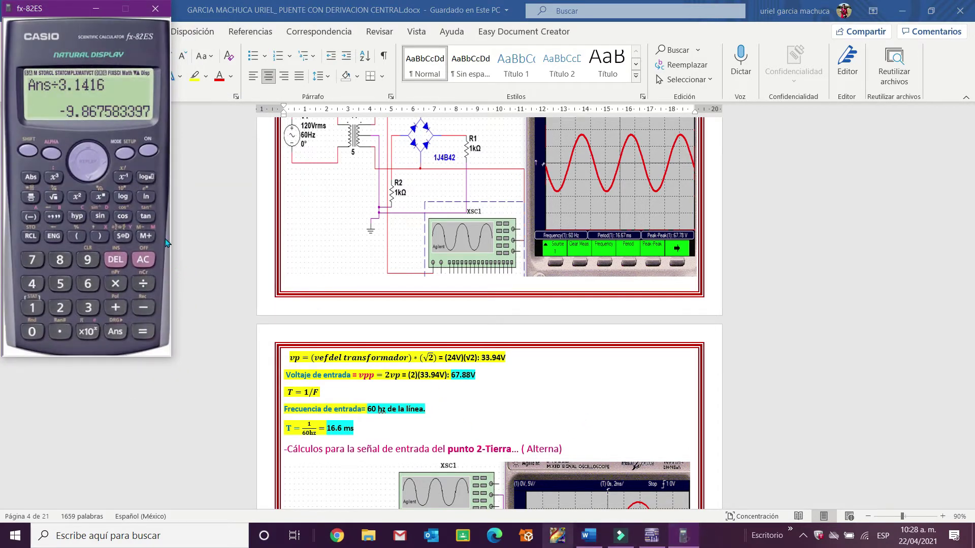
click(144, 151)
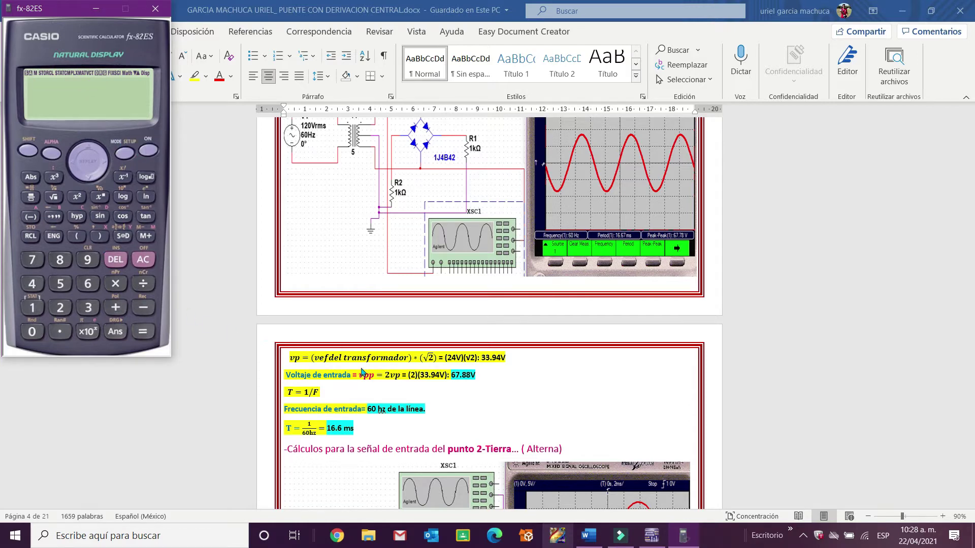
click(60, 308)
click(32, 284)
click(115, 284)
click(53, 196)
click(60, 308)
click(143, 331)
click(150, 333)
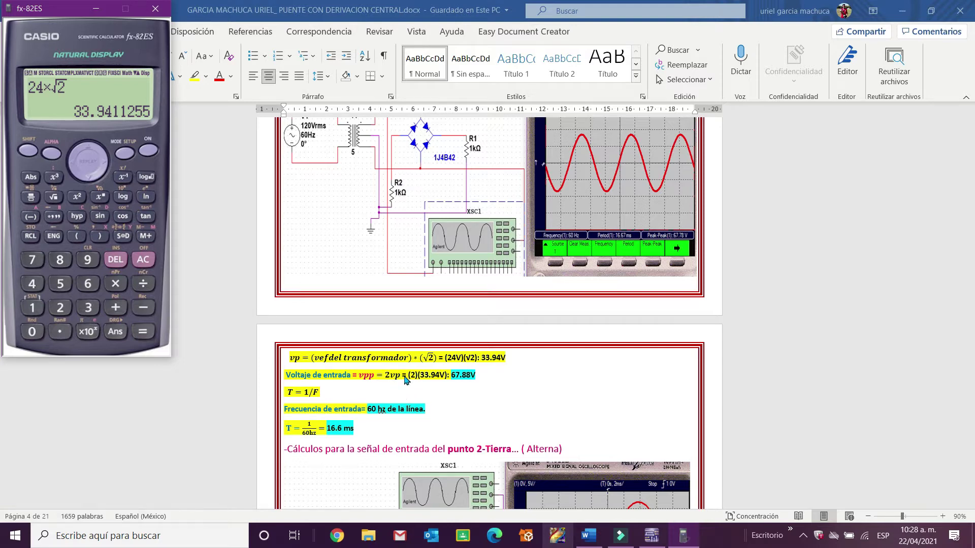
Step: Calculate the peak-to-peak input voltage as 2×33.94 on the calculator, shown as a decimal
click(60, 307)
click(115, 283)
click(86, 308)
click(87, 307)
click(60, 331)
click(87, 260)
click(32, 283)
click(142, 332)
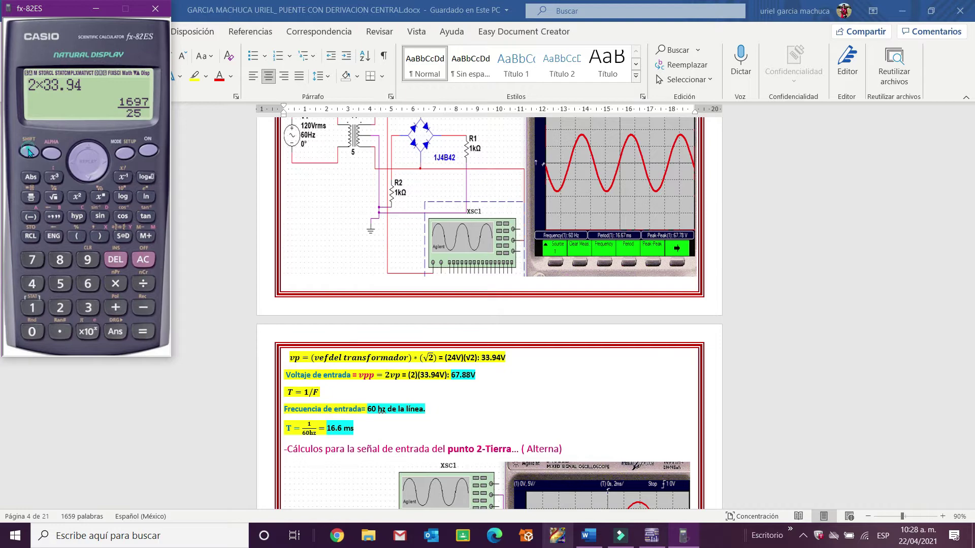
click(151, 333)
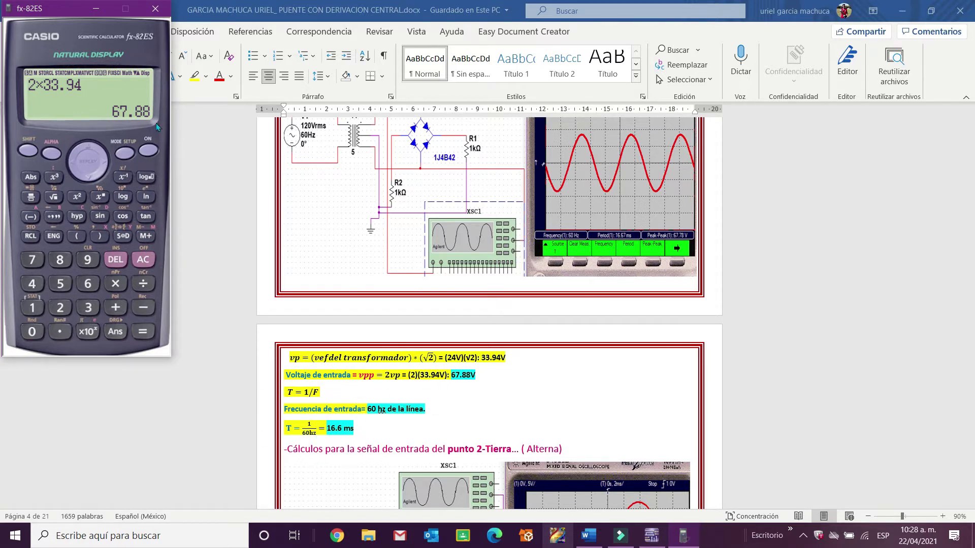
Step: Clear the calculator and calculate the signal period as 1÷60
click(150, 154)
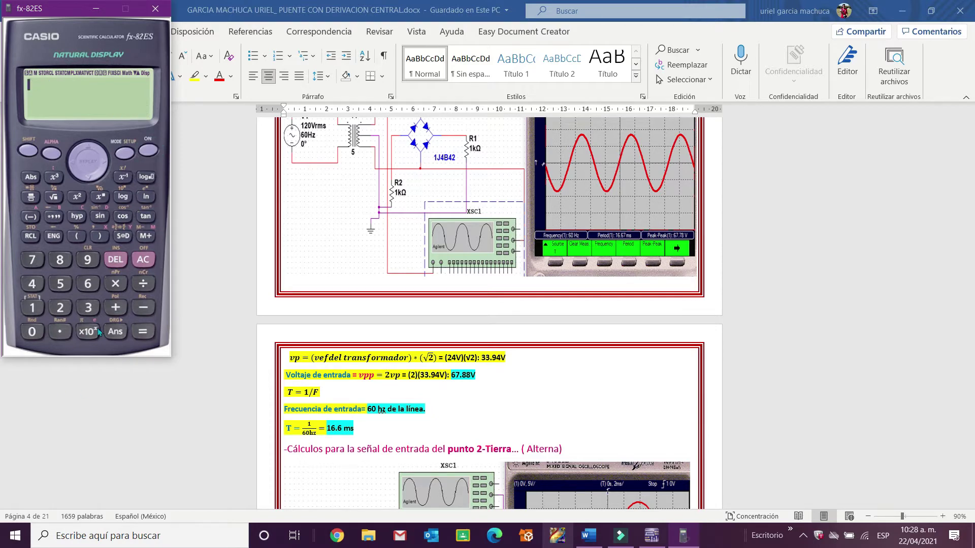
click(32, 308)
click(144, 286)
click(87, 284)
click(32, 331)
click(142, 331)
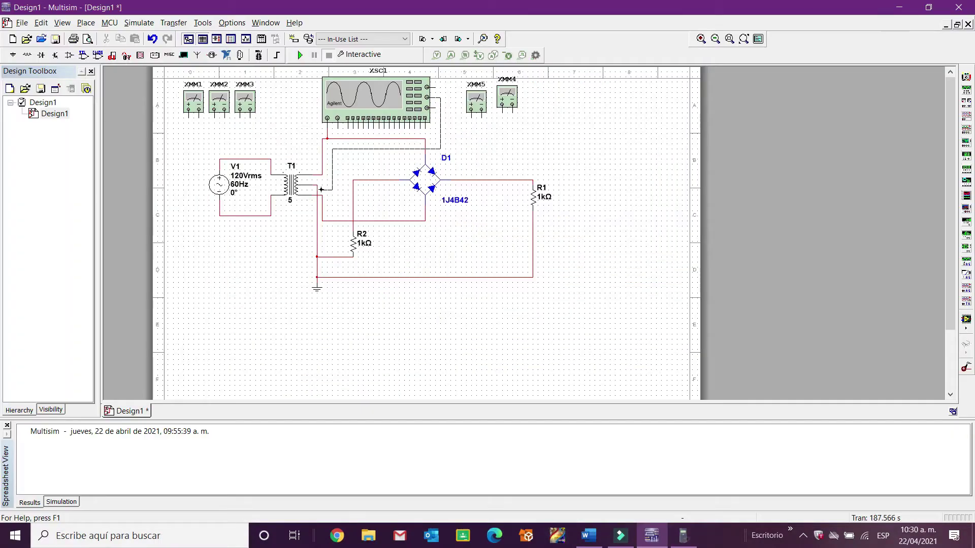
Step: Wire oscilloscope XSC1's middle side terminal to T1's centre-tap line and run the simulation with the oscilloscope open
key(ctrl+z)
key(ctrl+y)
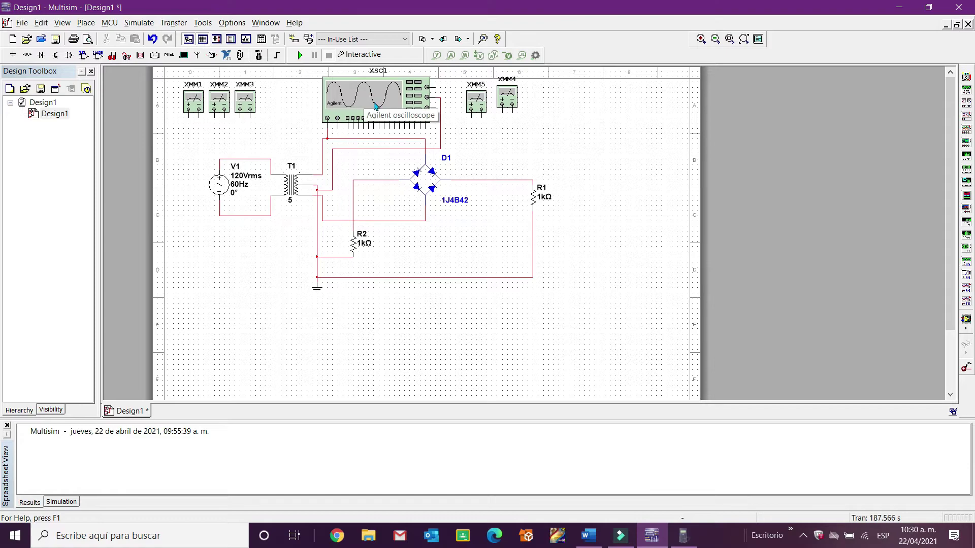
double_click(376, 106)
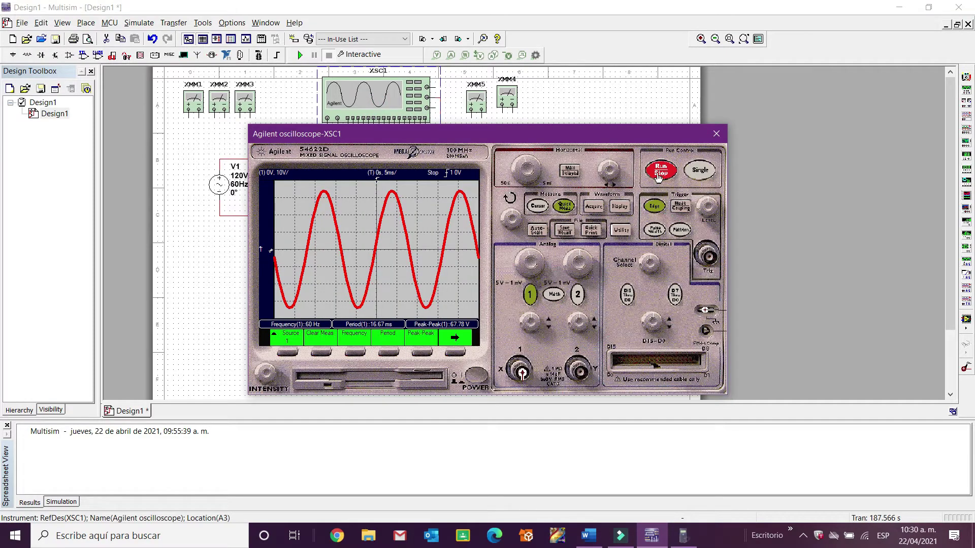
click(300, 54)
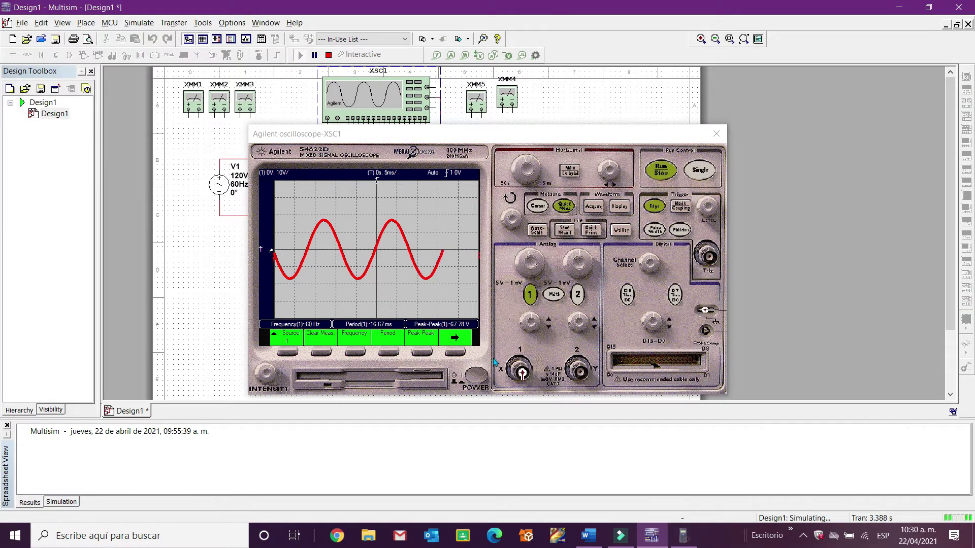
Step: Measure the frequency, period and peak-to-peak voltage between the transformer output and its centre tap on XSC1
click(361, 352)
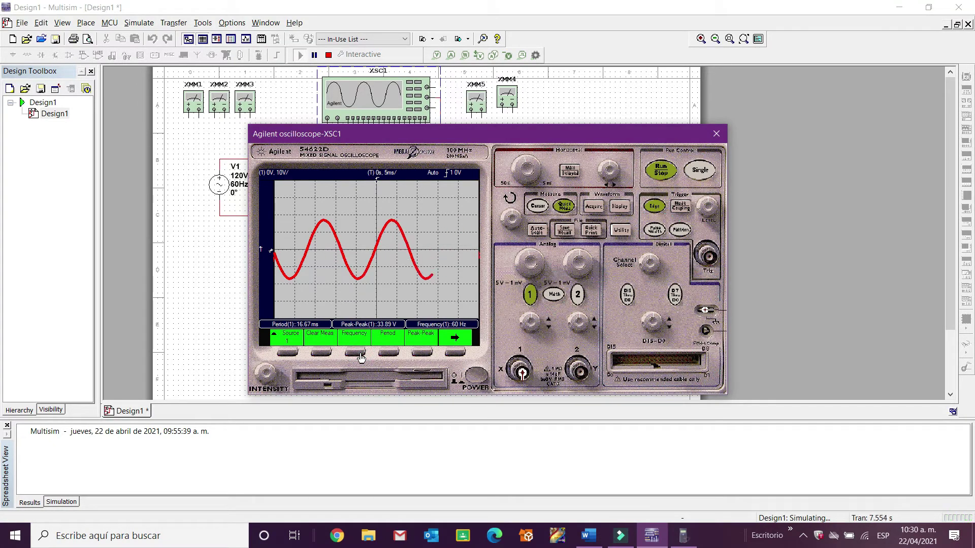
click(388, 353)
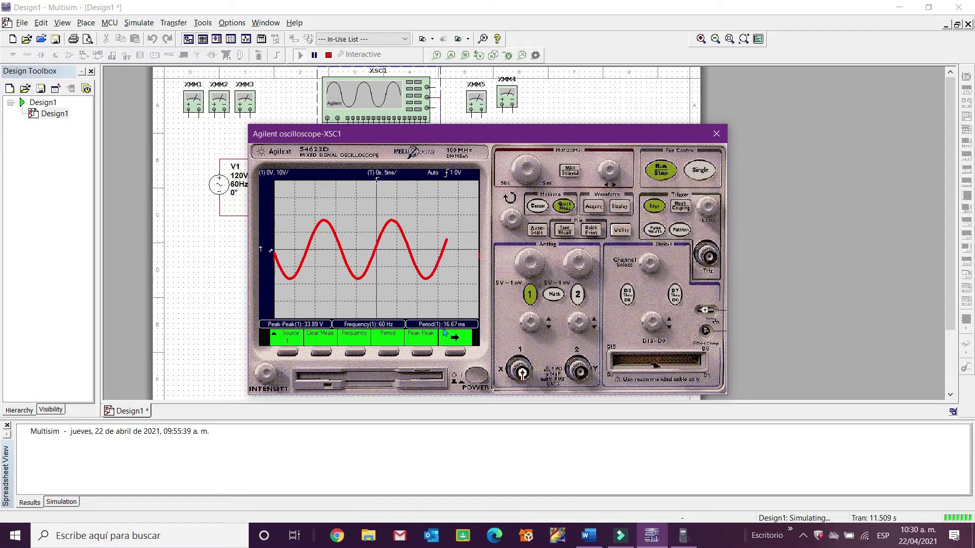
click(422, 352)
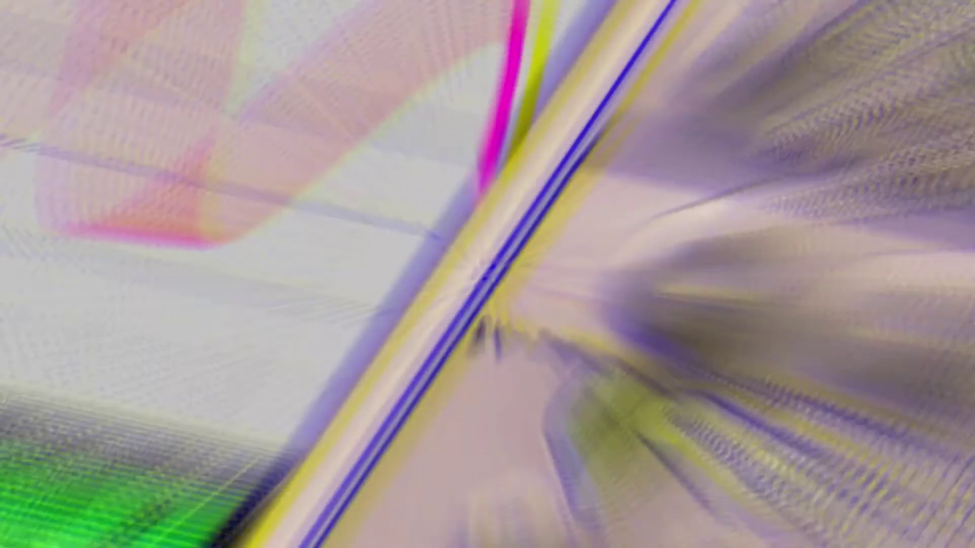
Step: Switch to the Word document's punto 2-Tierra formulas and calculate 12×√2 as a decimal on the fx-82ES calculator
click(589, 536)
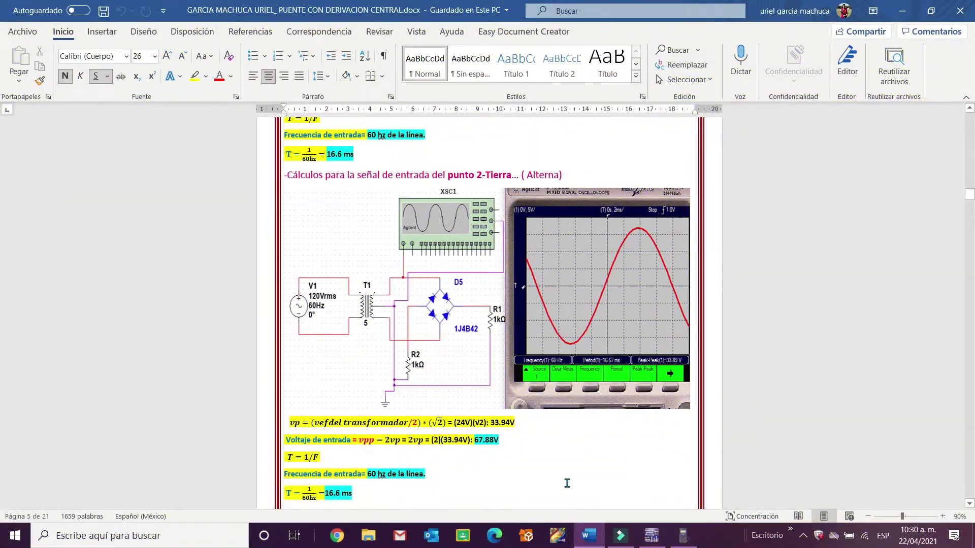
scroll(565, 482, down, 2)
click(682, 536)
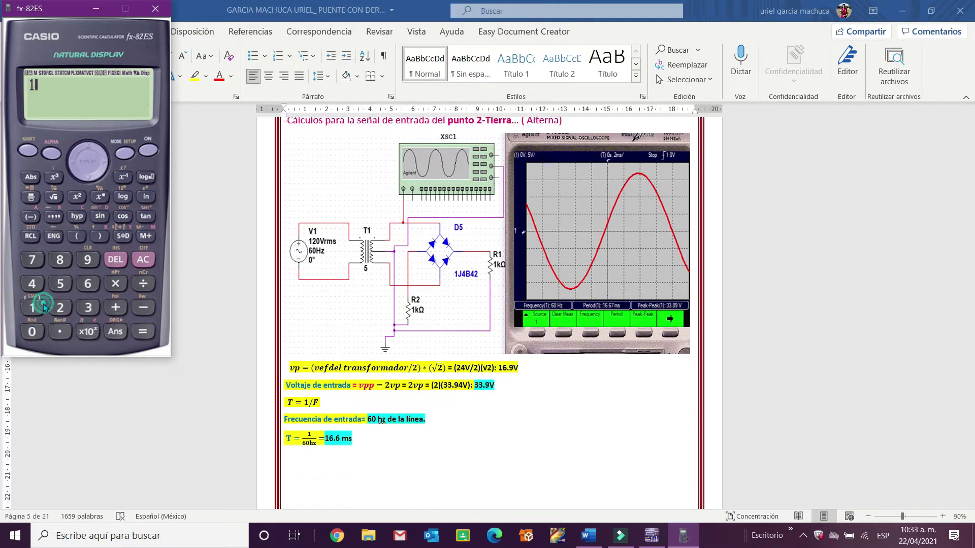
click(32, 308)
click(60, 307)
click(115, 284)
click(53, 196)
click(60, 307)
click(145, 334)
click(28, 150)
click(141, 331)
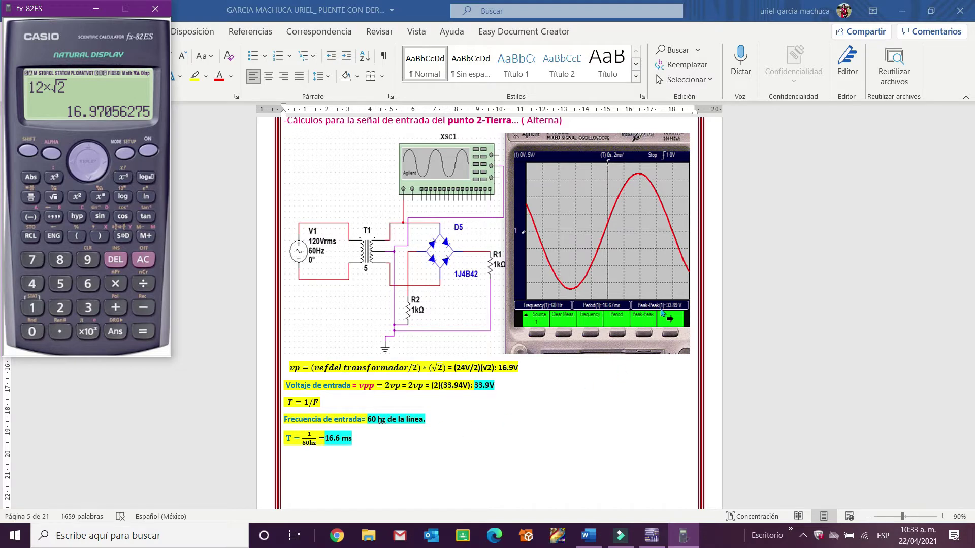
Step: Clear the calculator and calculate the punto 2-Tierra peak-to-peak voltage as 2×16.9
click(146, 158)
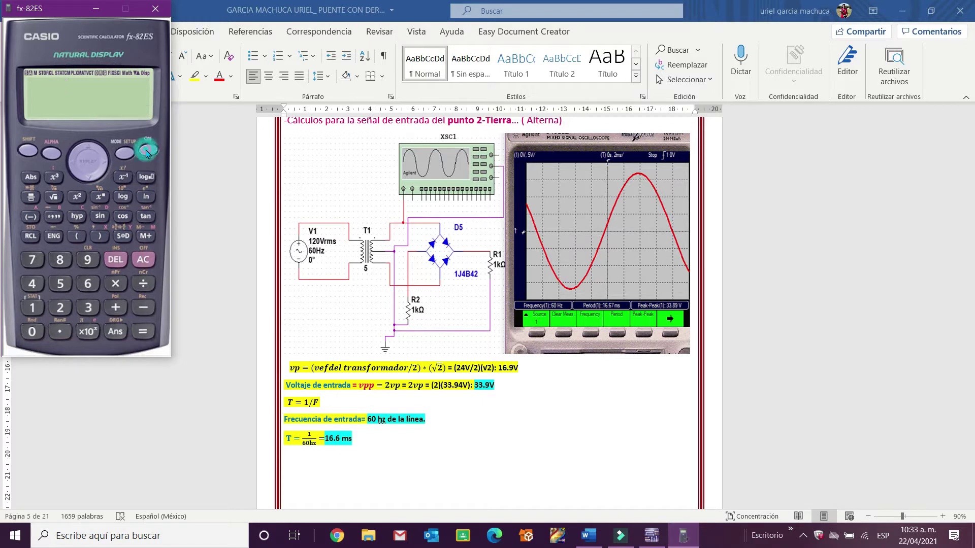
click(65, 304)
click(116, 283)
click(32, 307)
click(88, 283)
click(59, 331)
click(88, 259)
click(147, 333)
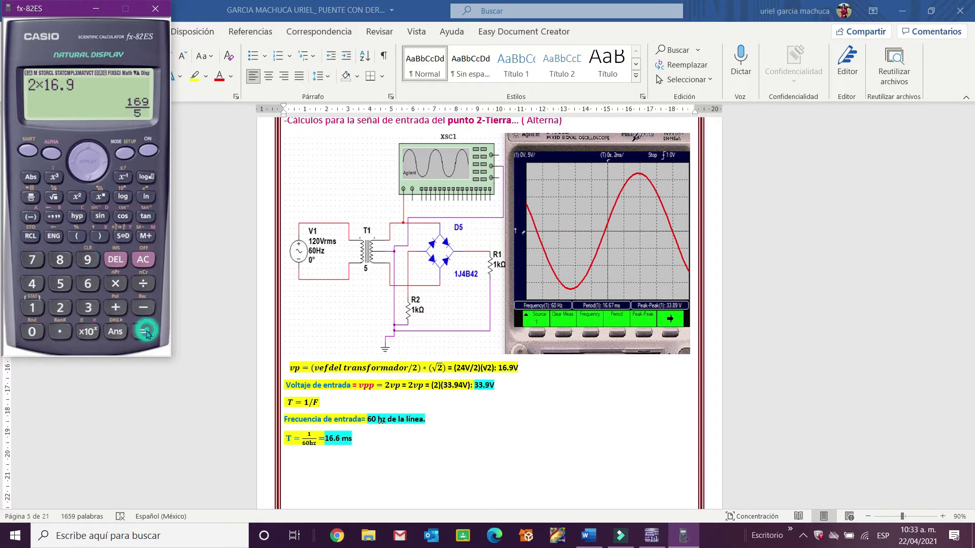
Step: Convert the 2×16.9 result to a decimal on the calculator and clear the display
click(28, 140)
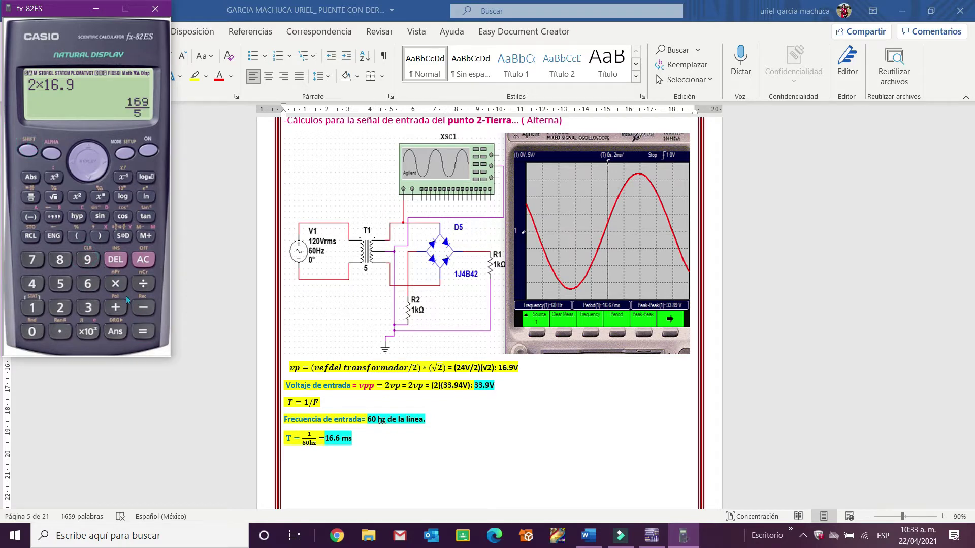
click(150, 335)
click(149, 152)
Step: Calculate the punto 2-Tierra period as 1÷60 in decimal form and clear the calculator
click(32, 307)
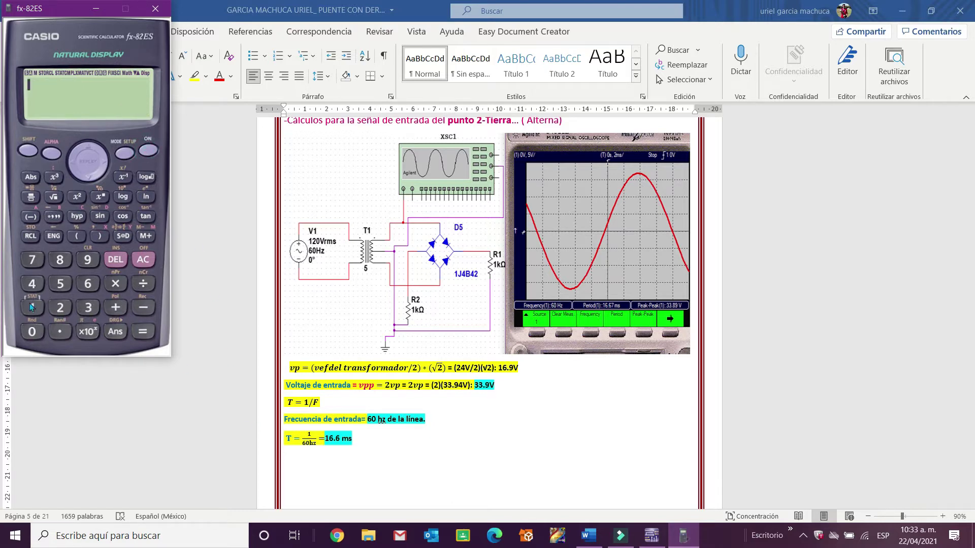
click(143, 284)
click(79, 279)
click(41, 332)
click(143, 331)
click(143, 331)
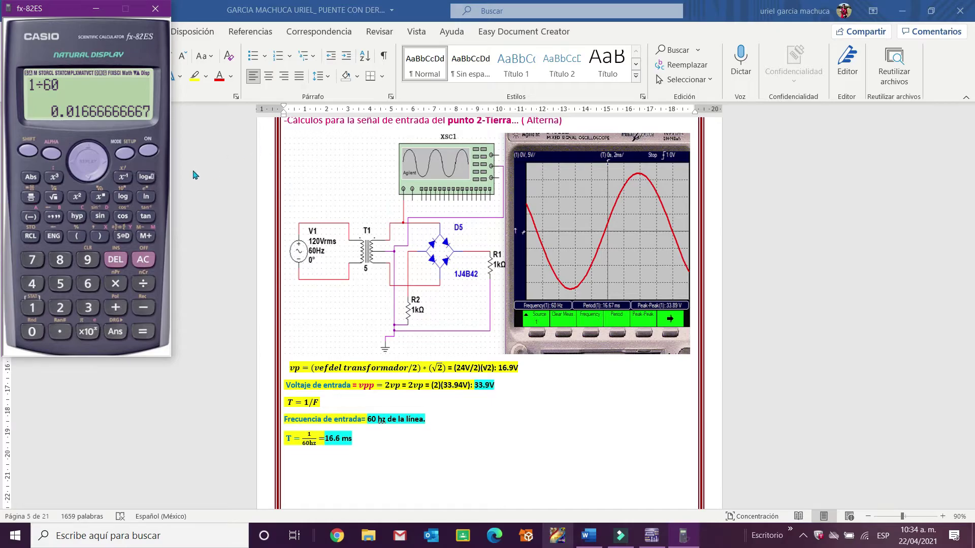
click(146, 151)
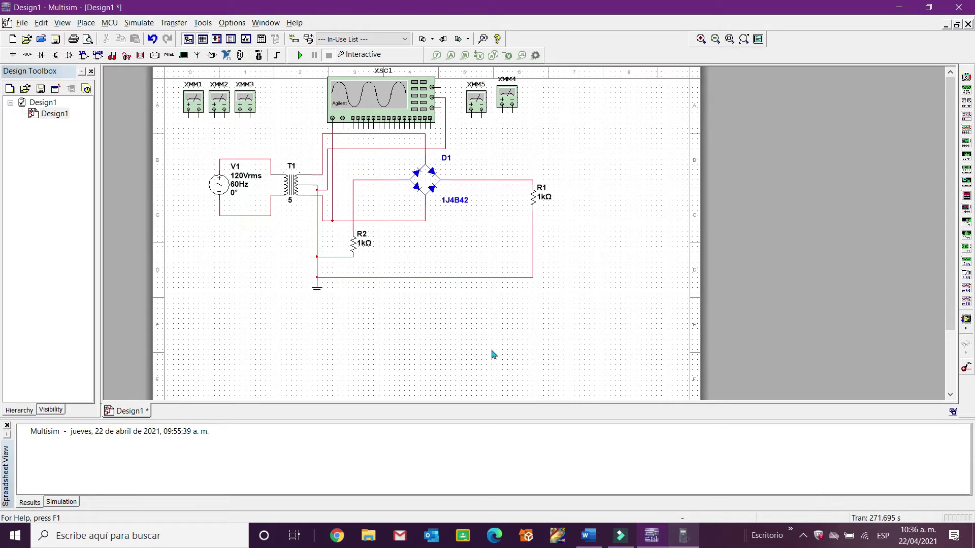
Step: Open XSC1, run the simulation, and measure the frequency, period and peak-to-peak voltage between the lower transformer output and centre tap
double_click(375, 100)
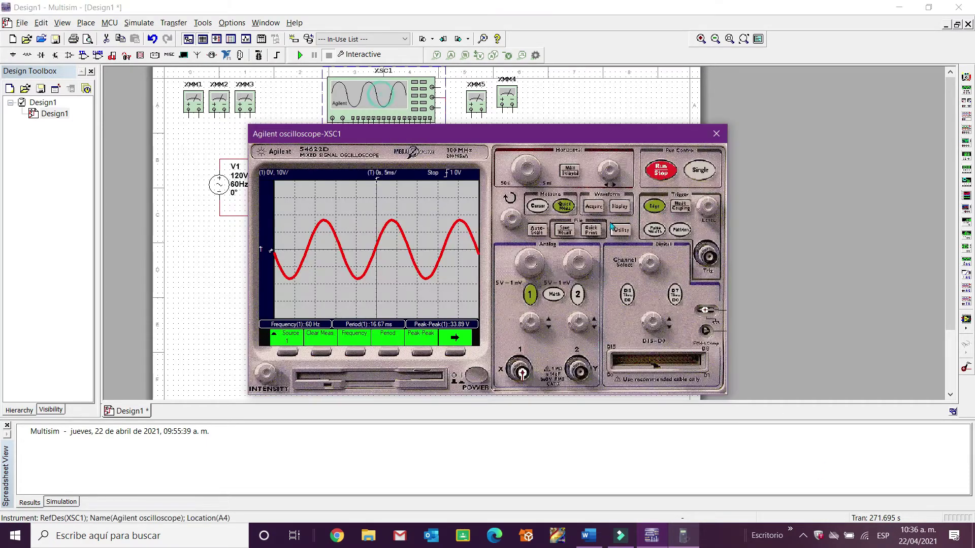
click(661, 171)
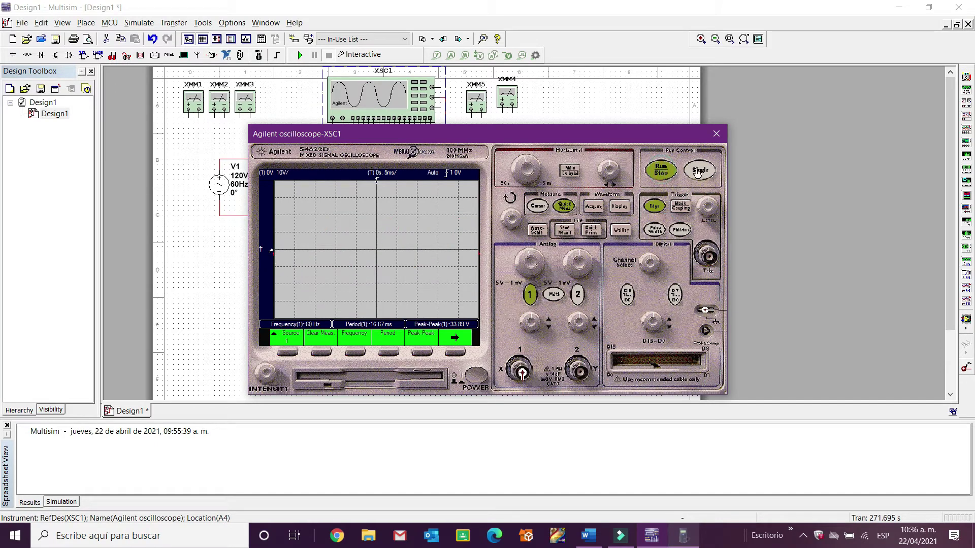
click(298, 56)
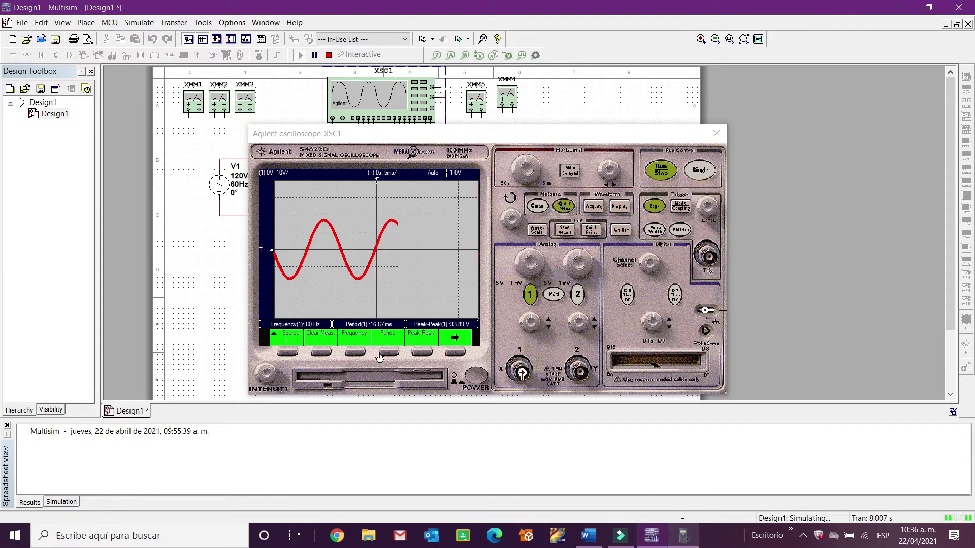
click(355, 353)
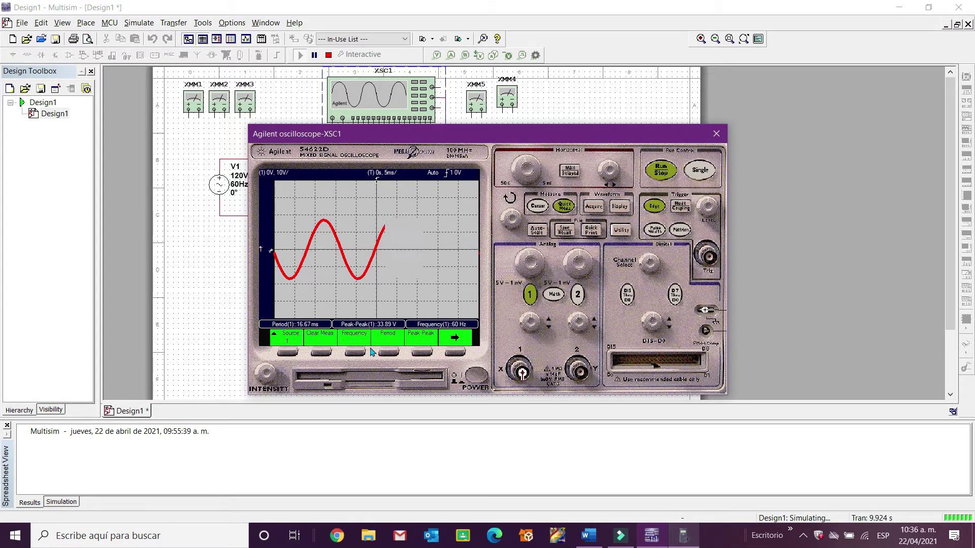
click(389, 353)
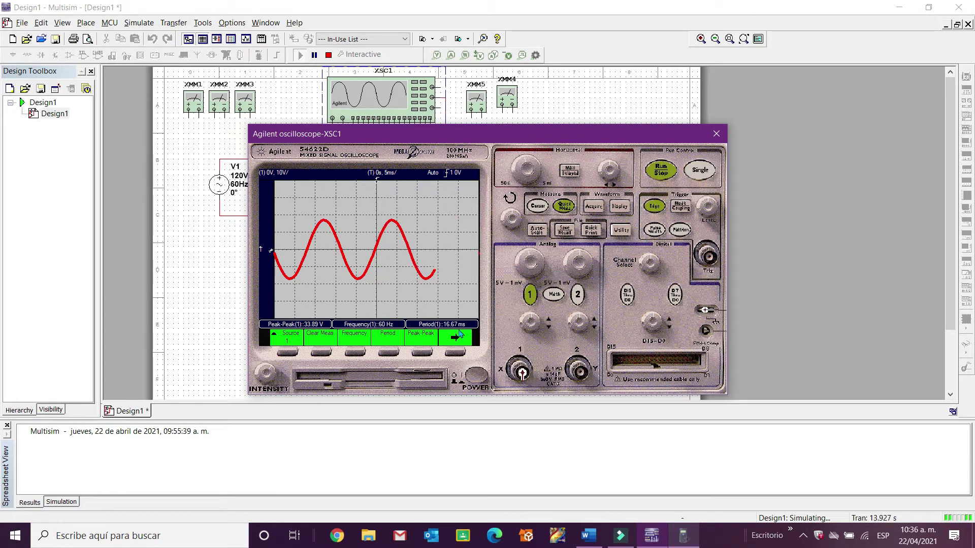
click(419, 358)
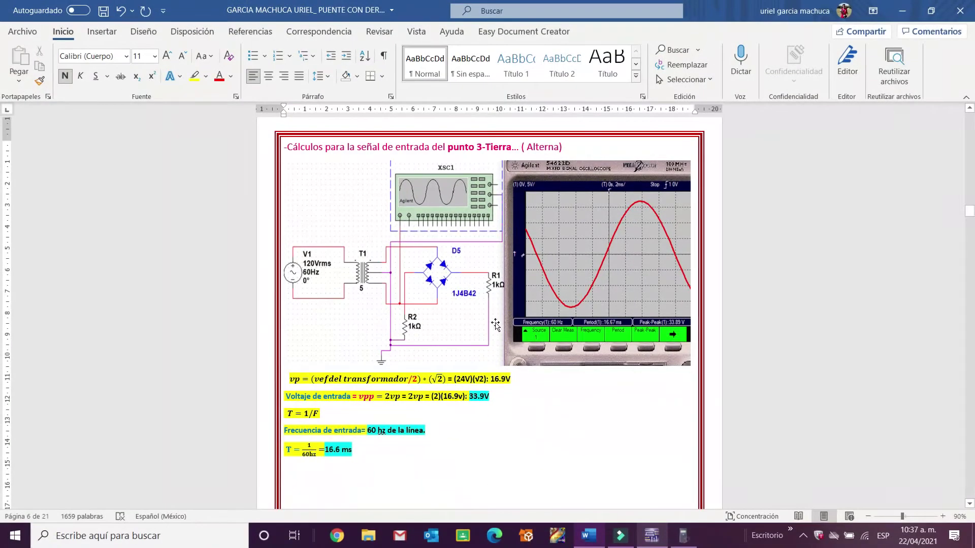
Step: Bring up the fx-82ES calculator beside the punto 3-Tierra formulas and calculate 12×√2 as a decimal
click(683, 536)
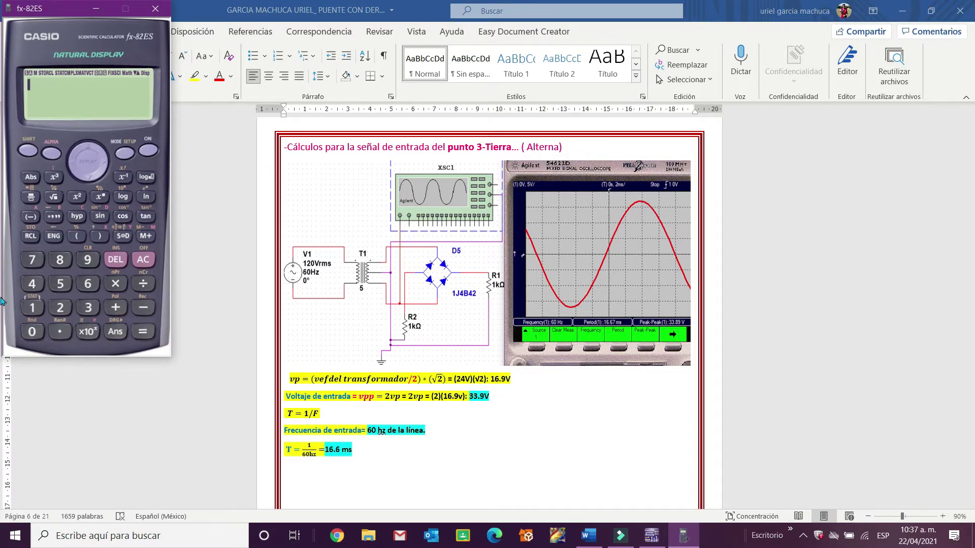
click(44, 307)
click(53, 306)
click(120, 283)
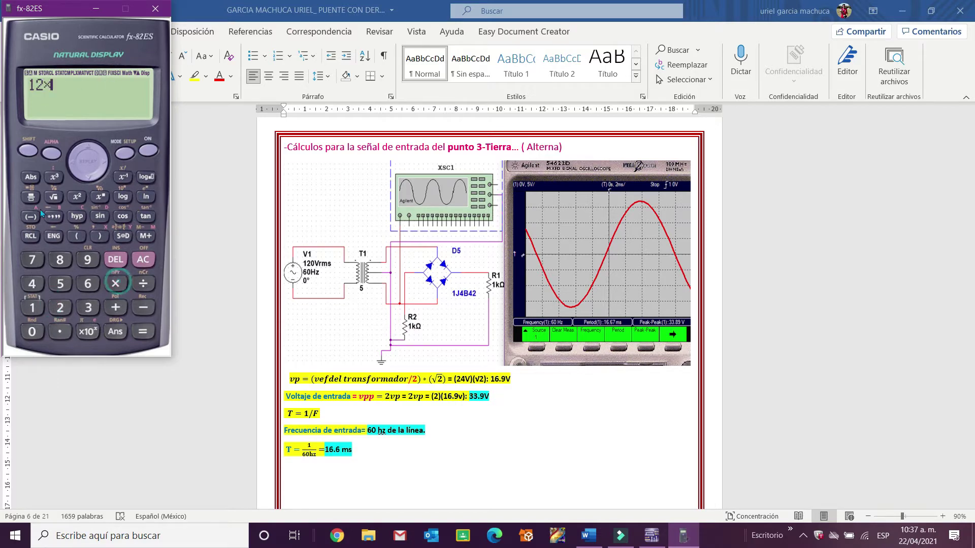
click(52, 198)
click(60, 308)
click(147, 331)
click(28, 153)
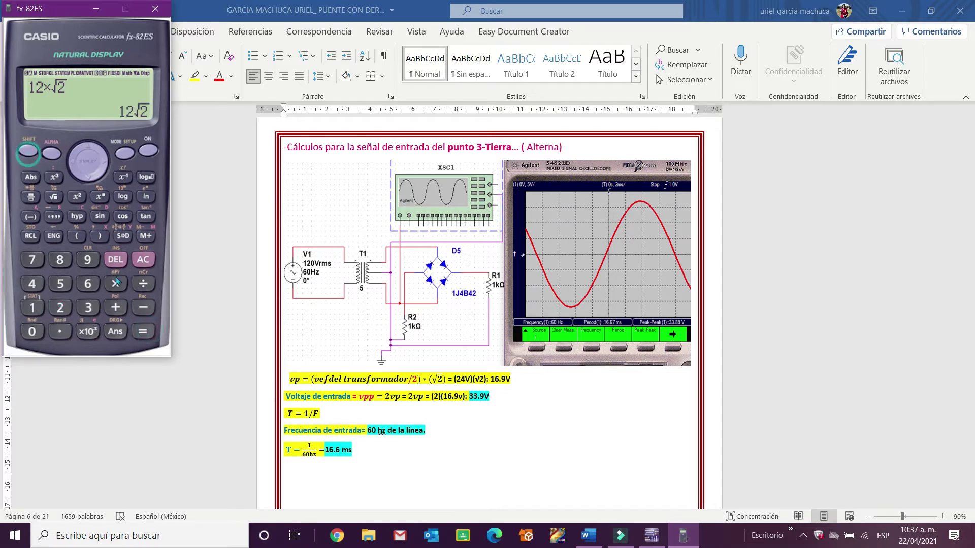
click(142, 334)
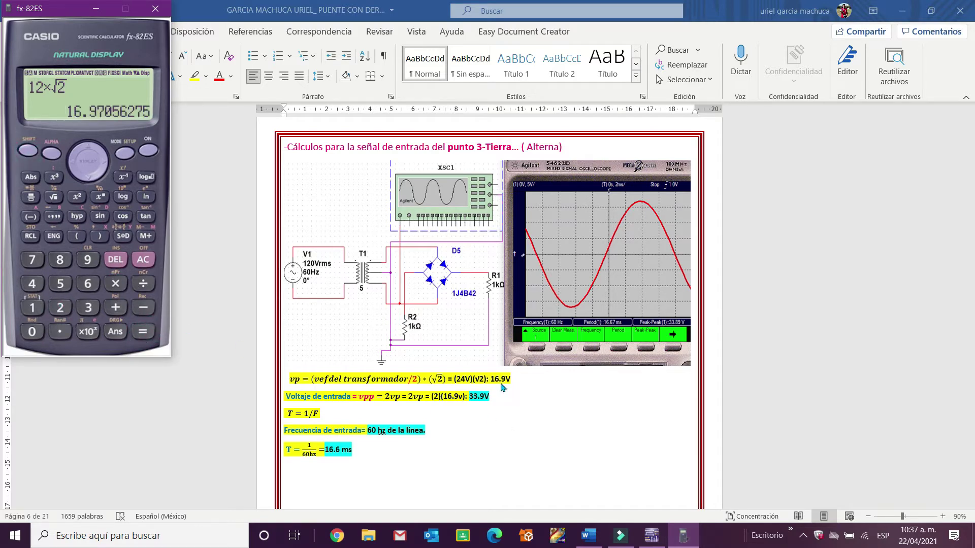
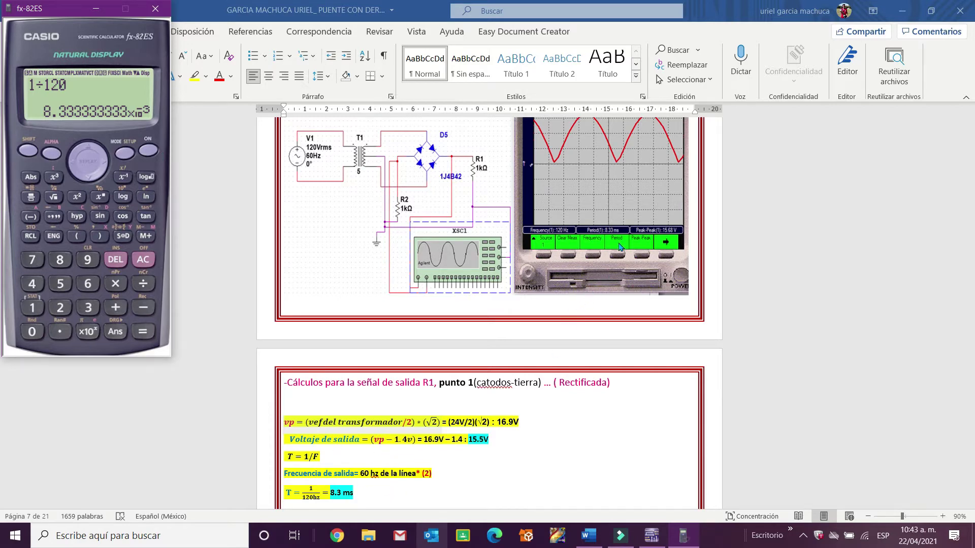
Step: Switch to Multisim, stop the simulation, and turn on channel 2 and turn off channel 1 on XSC1
scroll(621, 248, up, 1)
scroll(586, 259, down, 1)
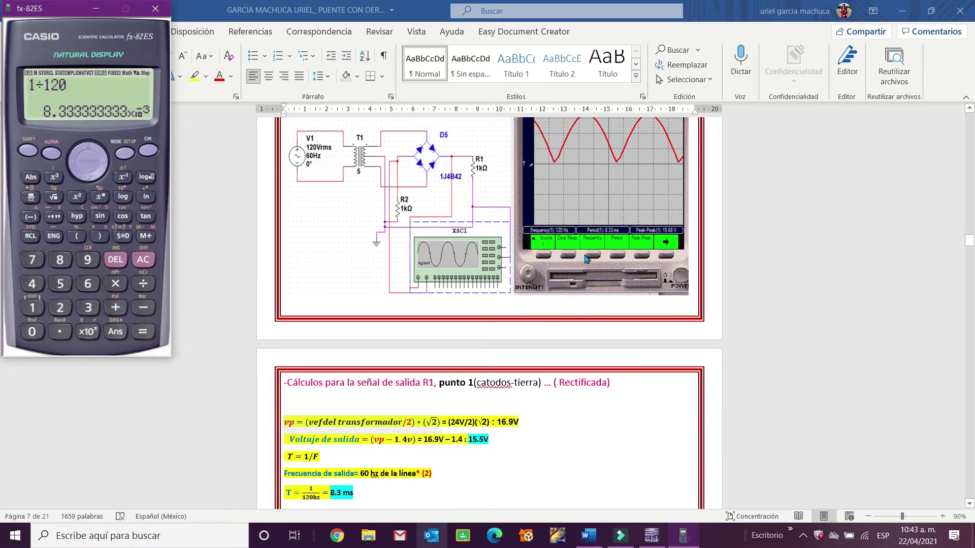
key(alt+Tab)
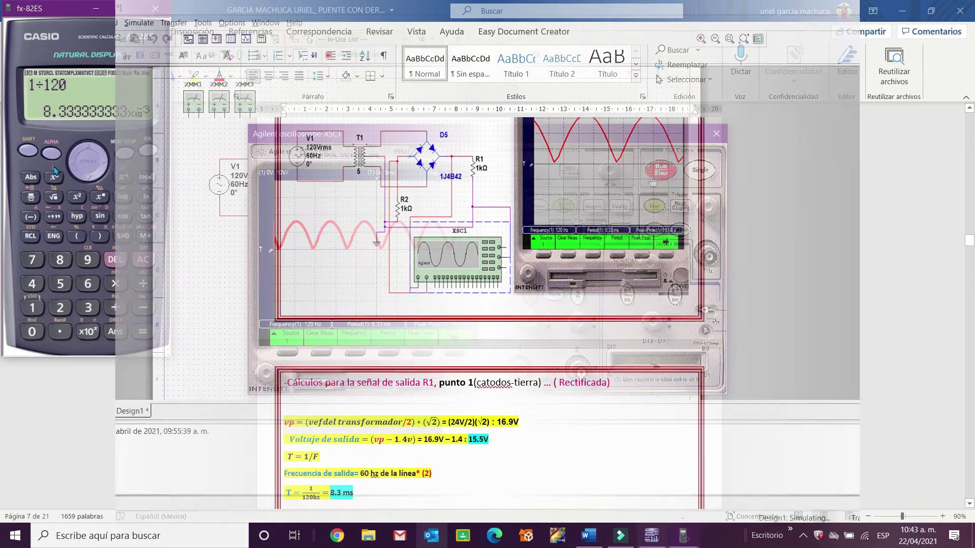
click(328, 56)
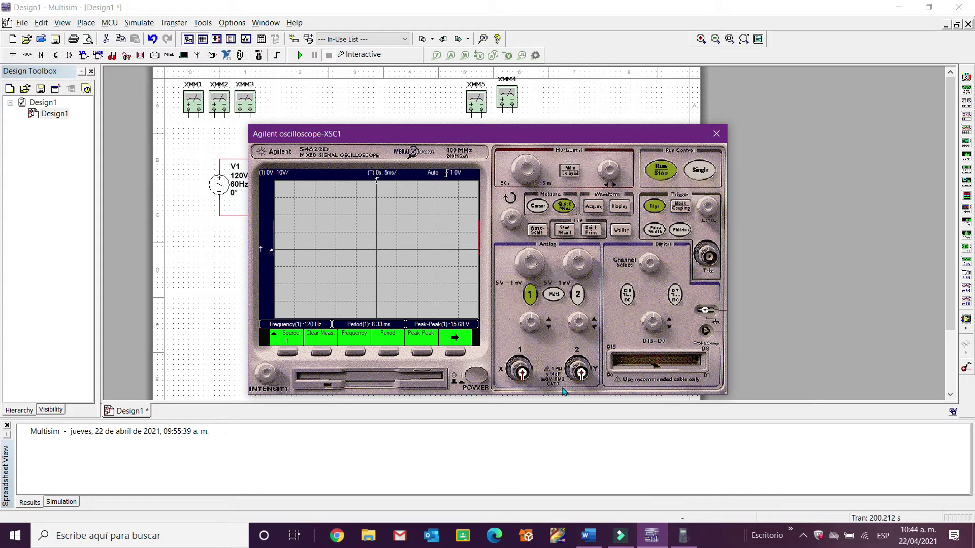
click(578, 298)
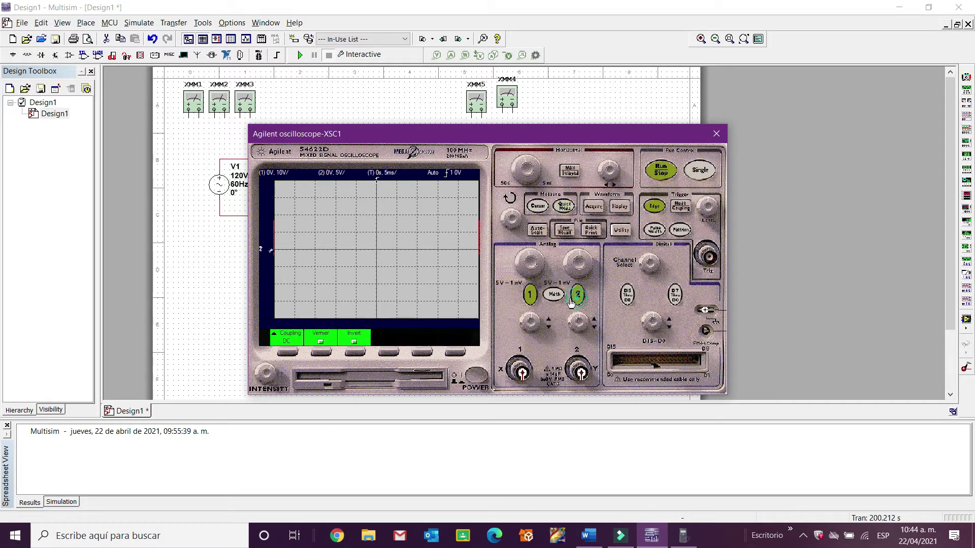
click(530, 296)
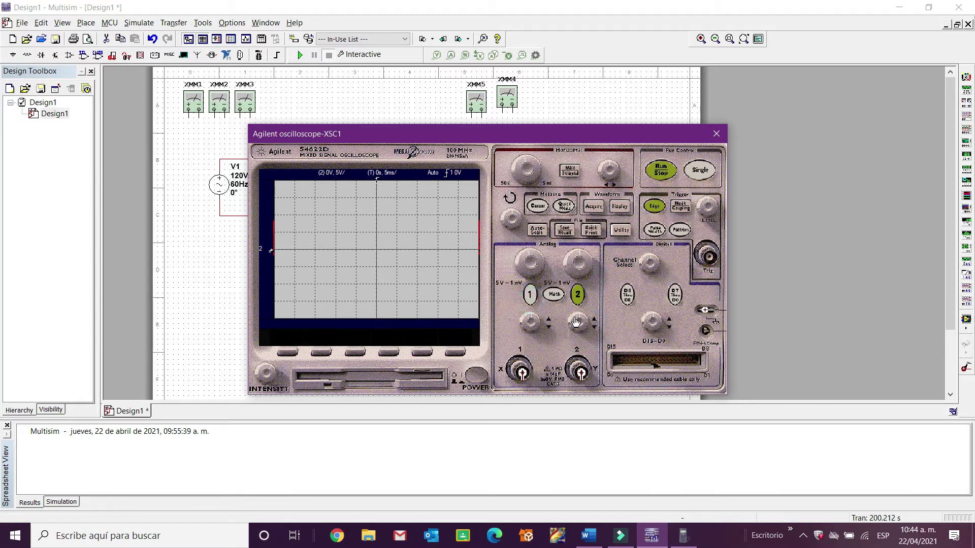
Step: Run the simulation and measure channel 2's frequency, period and peak-to-peak voltage with Quick Meas on XSC1
click(300, 55)
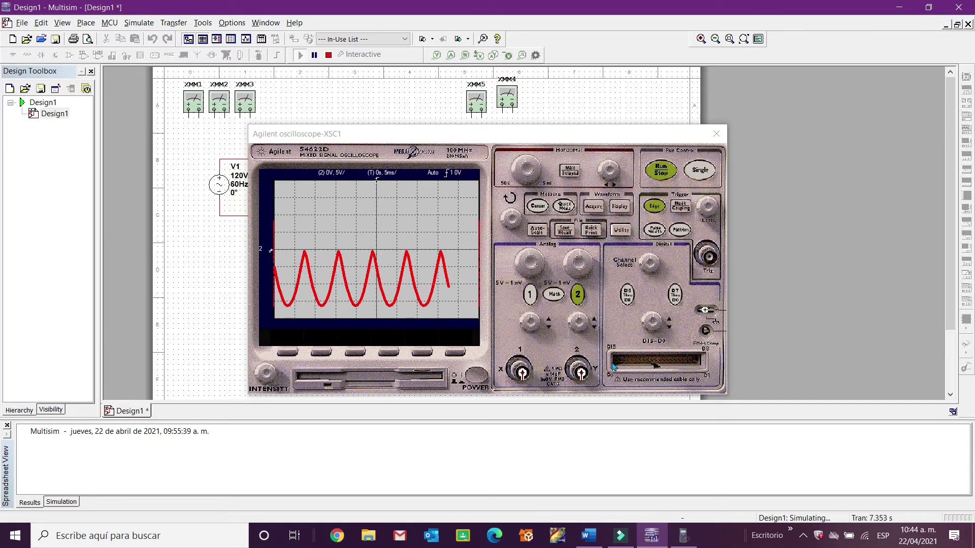
click(565, 207)
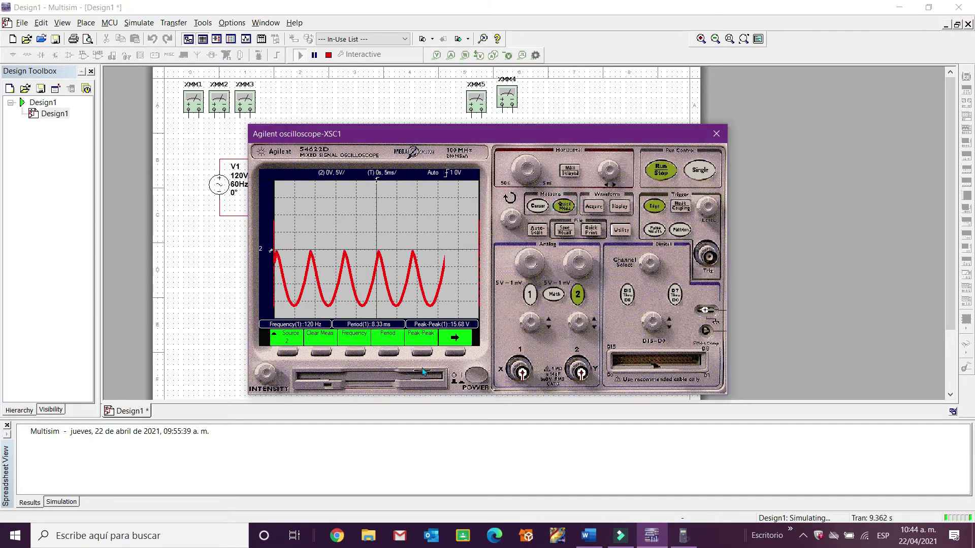
click(355, 352)
click(386, 353)
click(426, 354)
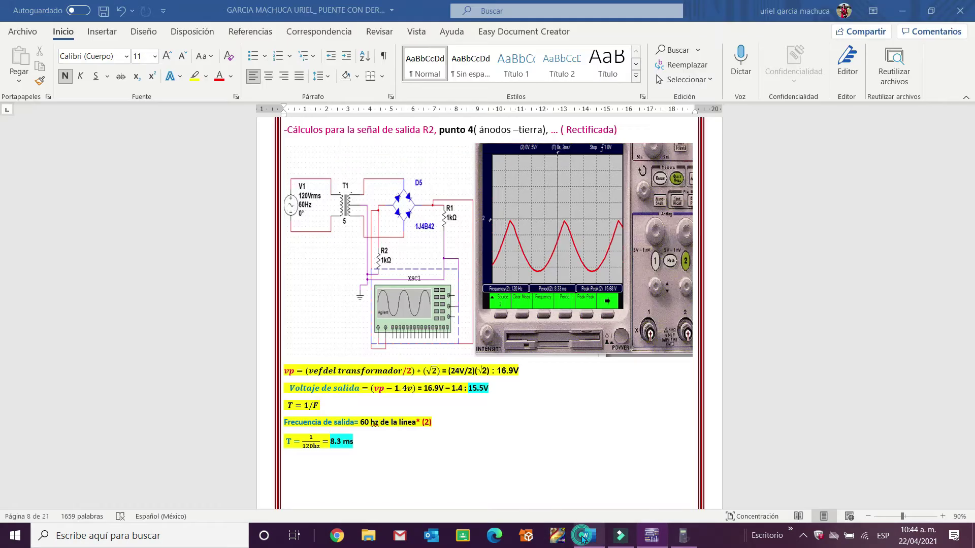
Step: Switch to the Word document's punto 4 formulas for R2 and calculate 12×√2 as a decimal on the fx-82ES calculator
click(586, 537)
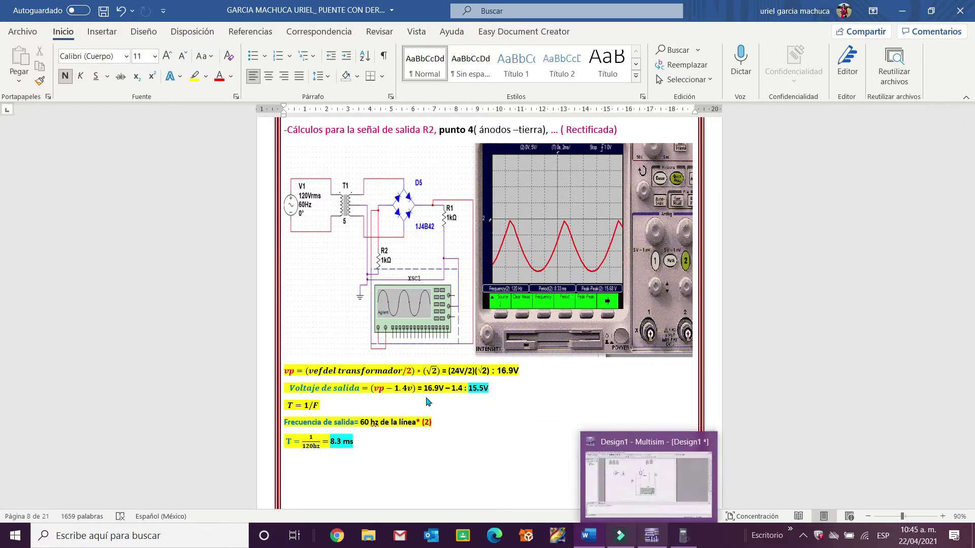
click(677, 537)
click(32, 307)
click(60, 308)
click(115, 284)
click(53, 197)
click(60, 307)
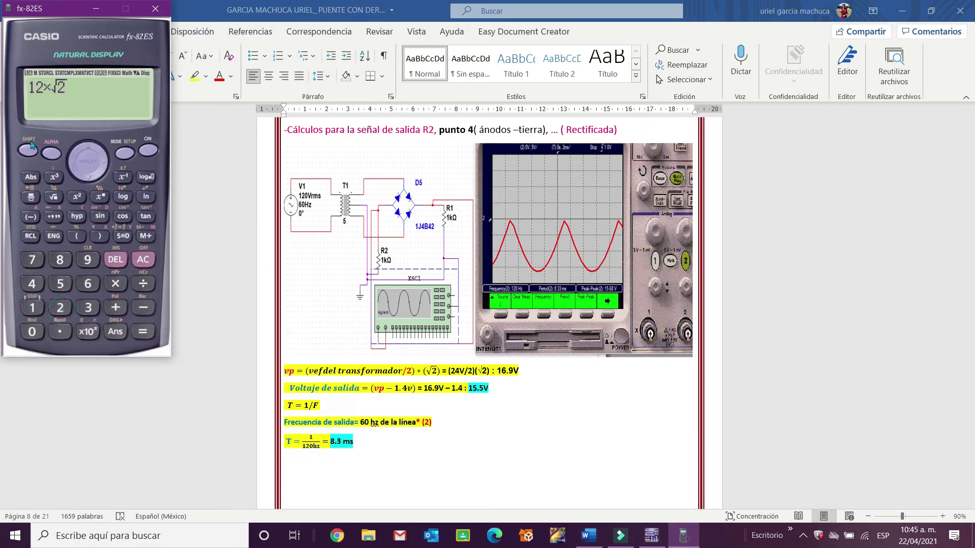
click(144, 331)
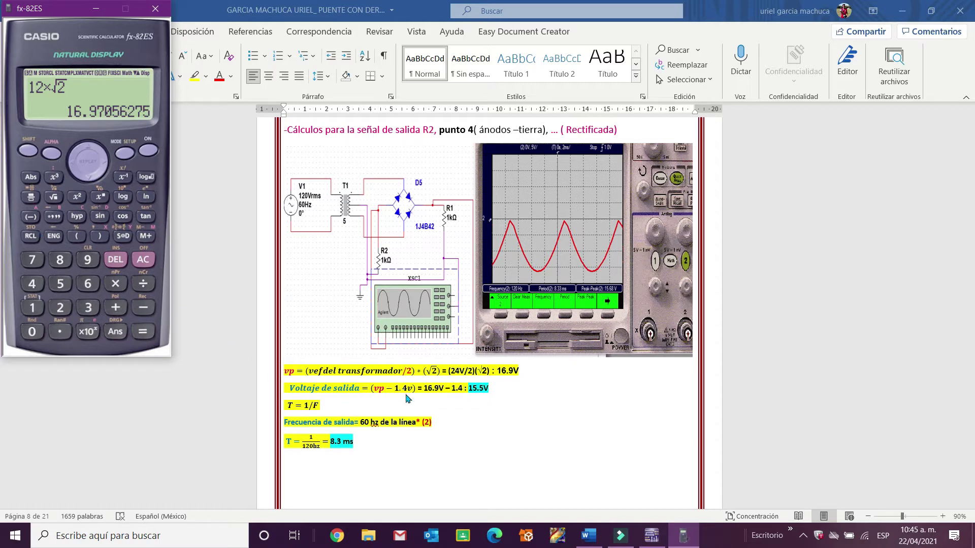
Step: Clear the calculator and calculate the R2 output voltage as 16.9−1.4 in decimal form
click(150, 149)
click(33, 307)
click(88, 282)
click(60, 331)
click(88, 260)
click(134, 306)
click(32, 308)
click(60, 332)
click(32, 283)
click(143, 331)
click(29, 151)
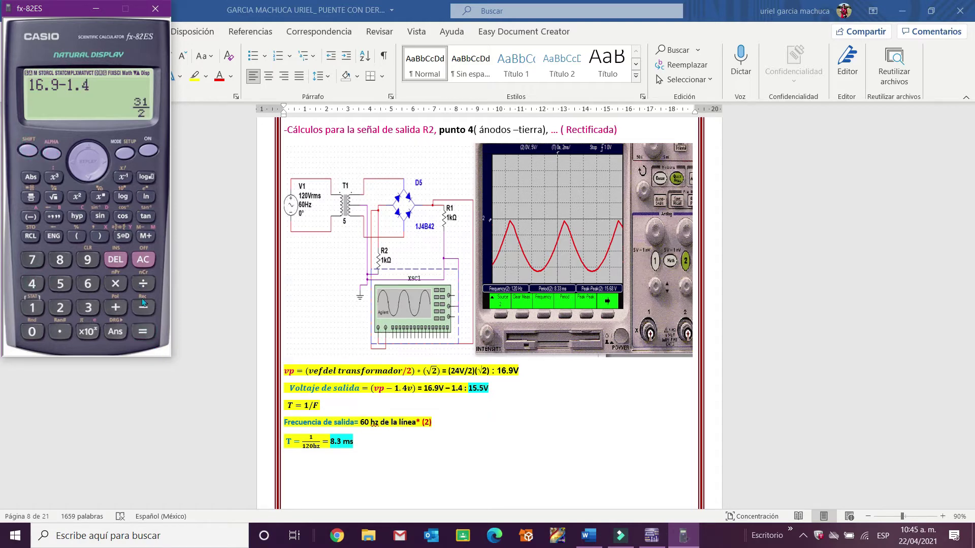
click(145, 332)
Step: Clear the calculator and calculate the R2 output frequency as 60×2
click(144, 150)
click(89, 286)
click(32, 331)
click(115, 283)
click(60, 307)
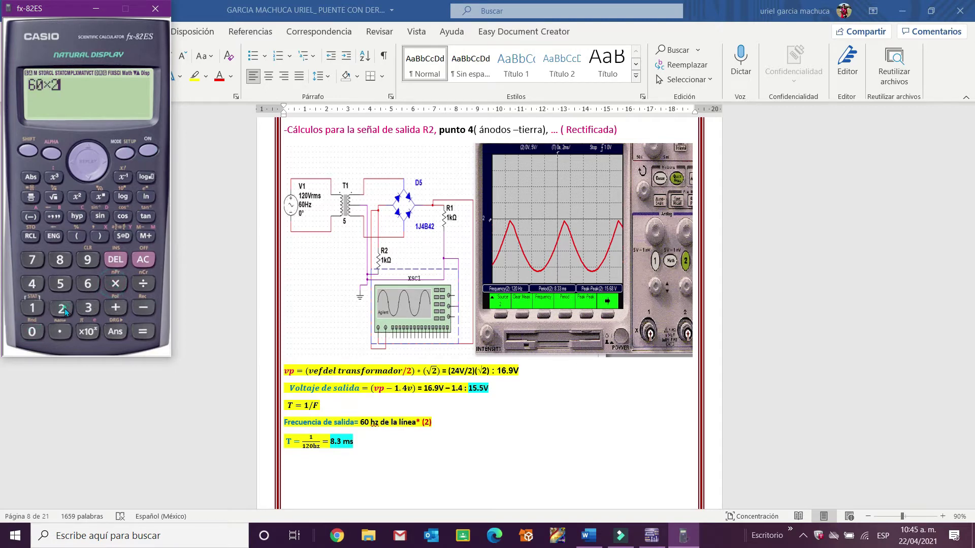
click(142, 331)
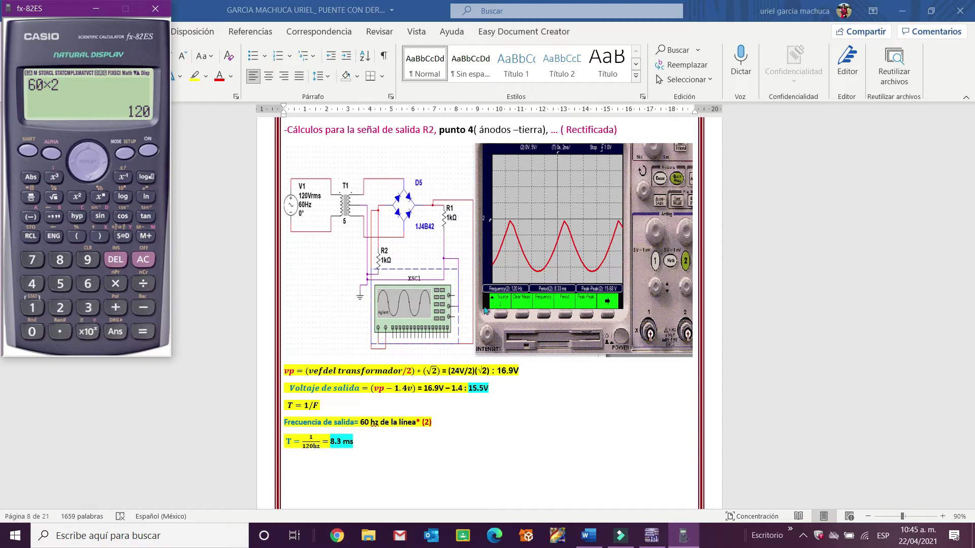
Step: Clear the calculator and calculate the R2 output period as 1÷120 in decimal form
click(148, 150)
click(143, 283)
click(32, 308)
click(59, 308)
click(32, 332)
click(147, 336)
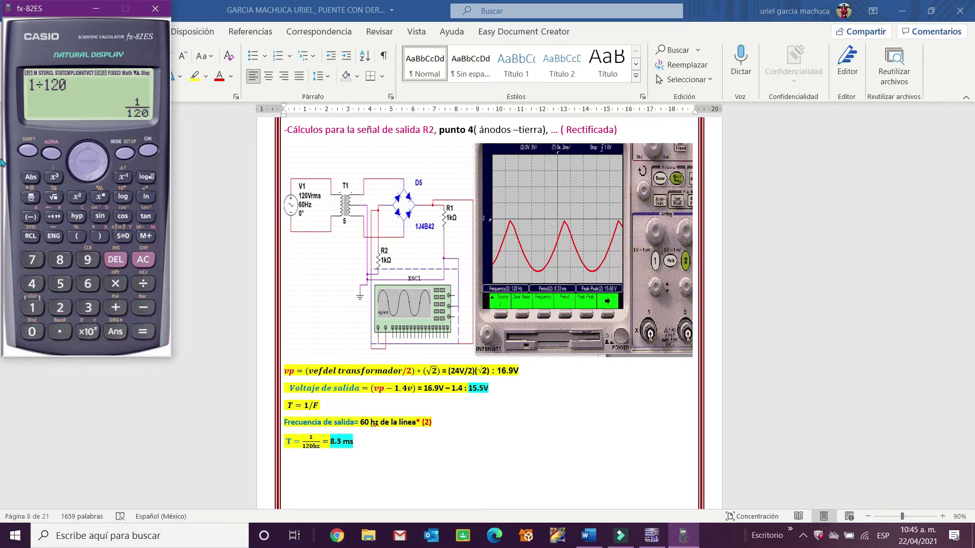
click(33, 157)
click(144, 338)
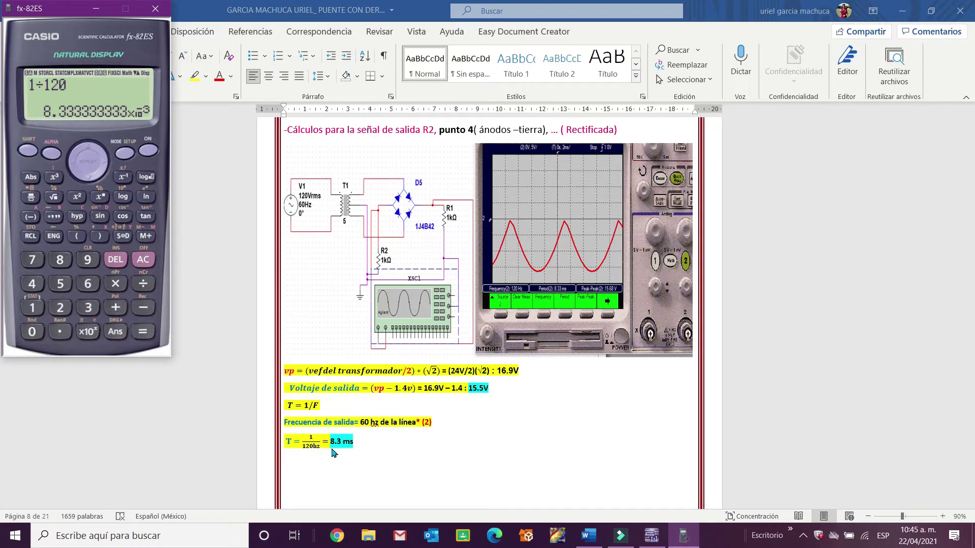
Step: Return to the Word document and review the Captura número 4 instructions on filtered signals with capacitors in R1 and R2
click(570, 339)
scroll(569, 339, down, 20)
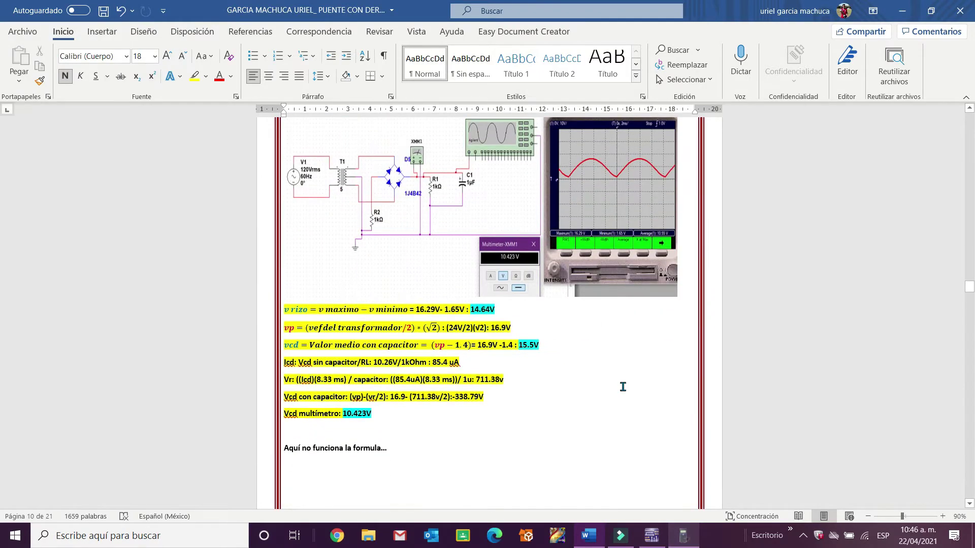
scroll(623, 387, up, 15)
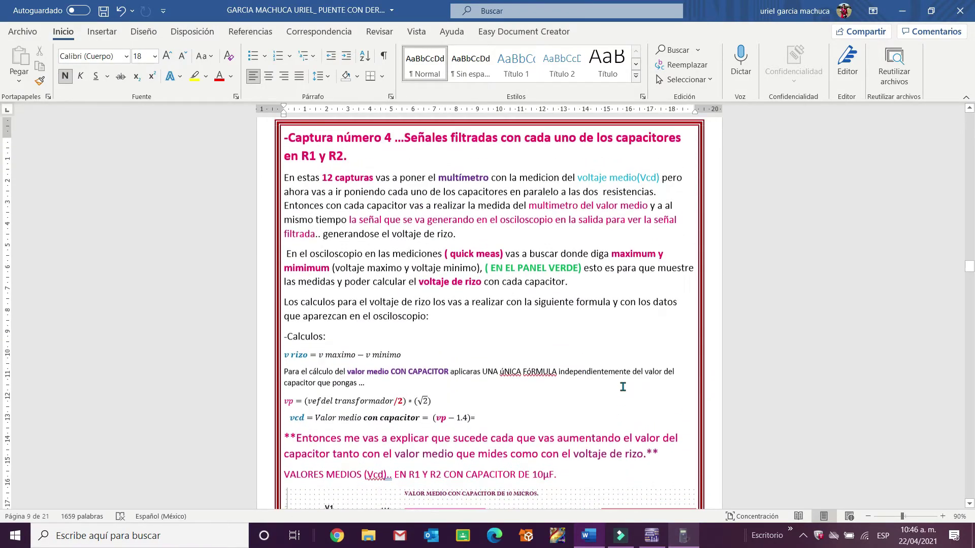
scroll(623, 387, up, 1)
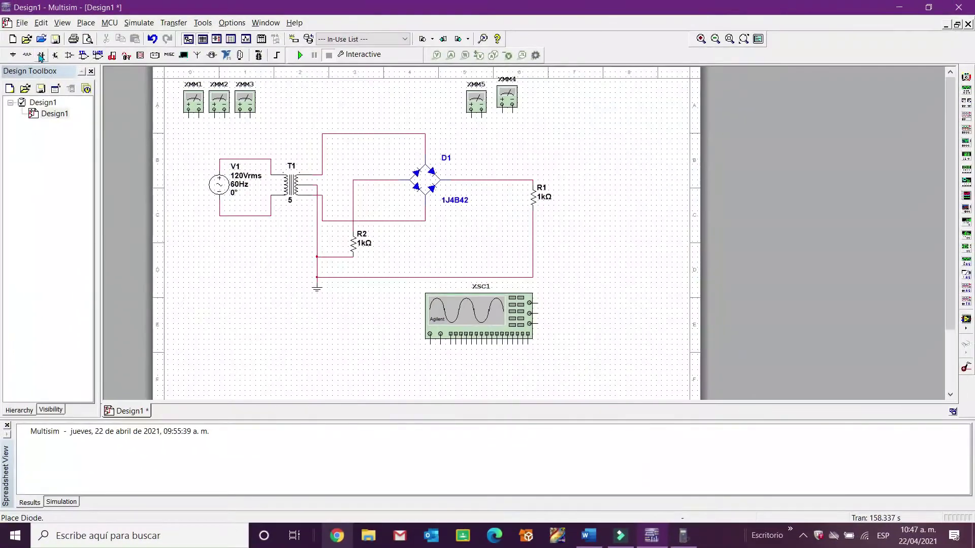
Step: Place a 1 µF polarized capacitor beside R1 and rotate it to stand vertically
click(40, 58)
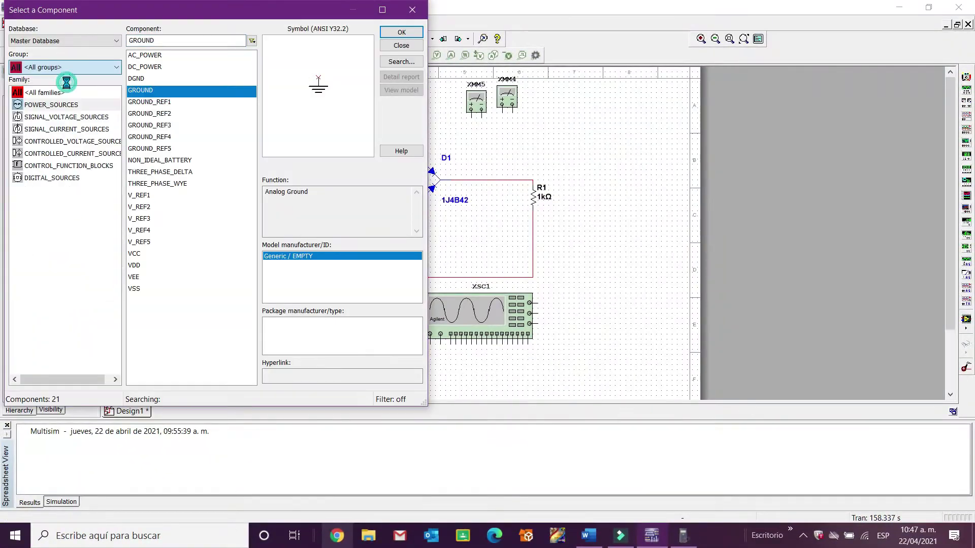
scroll(43, 247, up, 10)
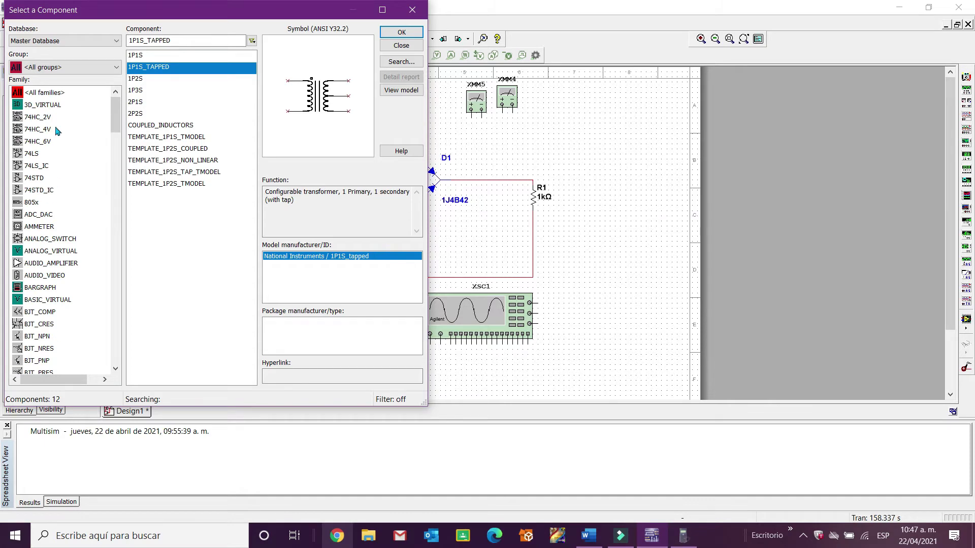
scroll(61, 311, down, 3)
click(65, 335)
click(401, 31)
click(572, 201)
key(Escape)
right_click(577, 193)
click(624, 296)
Step: Wire the capacitor in parallel with R1, between the bridge output and the ground line
click(579, 187)
click(533, 180)
click(579, 204)
click(533, 277)
Step: Move XSC1 above the capacitor, connecting channel 1 to the capacitor's positive node, and wire its ground terminal to the ground line
drag(480, 290, 629, 108)
click(678, 133)
click(579, 277)
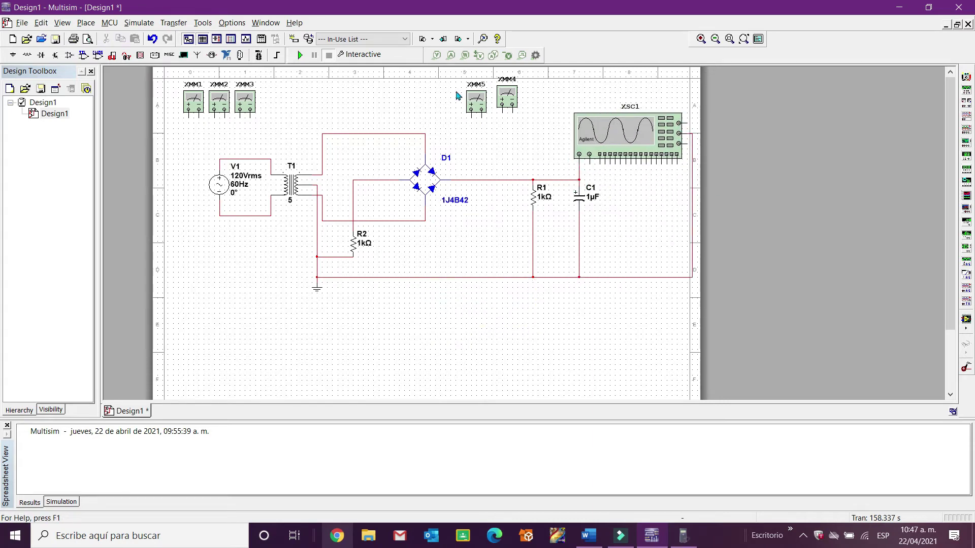
Step: Move XMM4 beside R1, connect it between the rectified output and the ground line, and run the simulation
drag(506, 97, 512, 153)
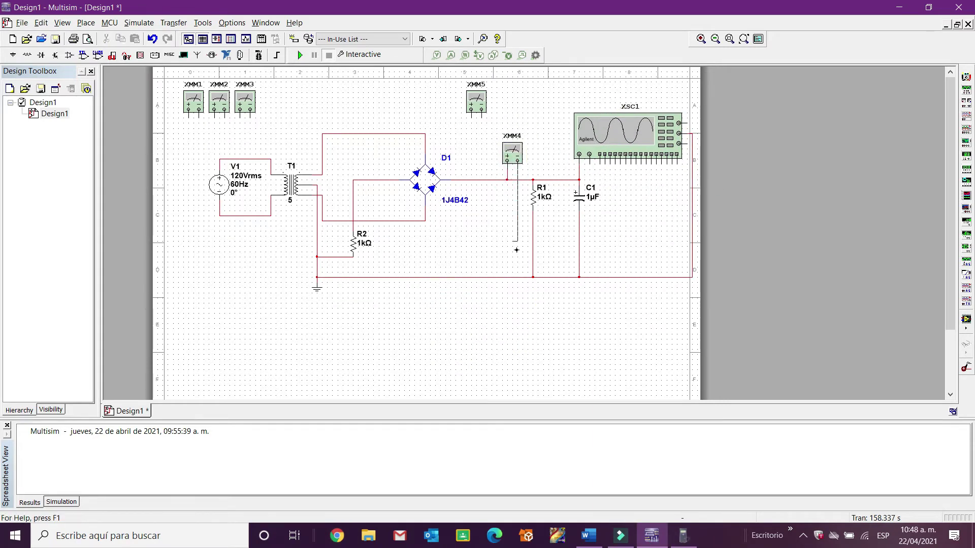
click(518, 277)
key(F5)
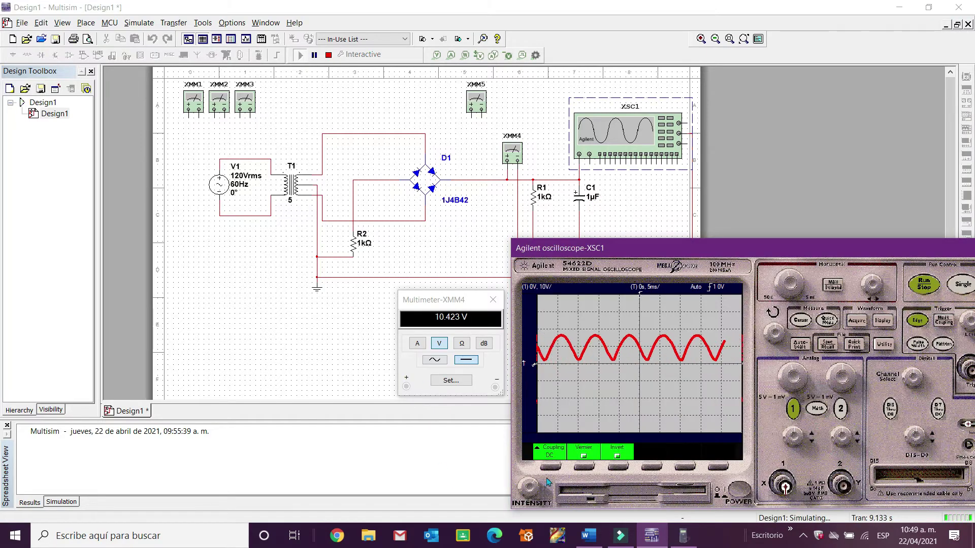
Step: Restart the simulation and display channel 1 on XSC1
click(793, 409)
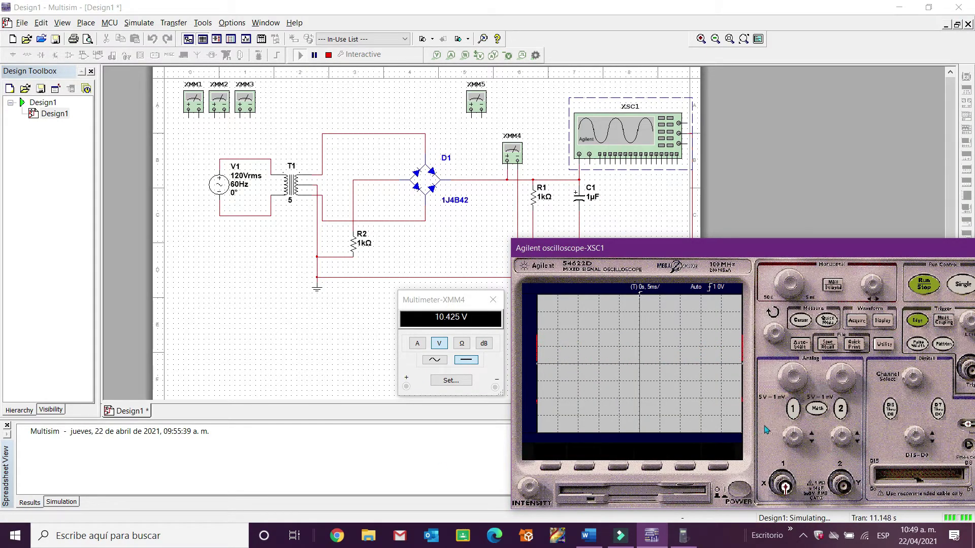
click(329, 55)
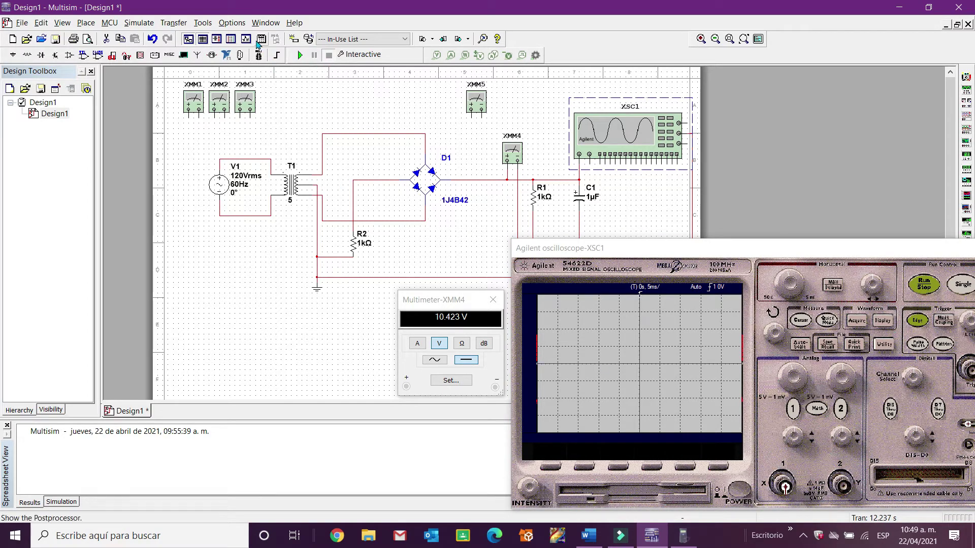
click(300, 55)
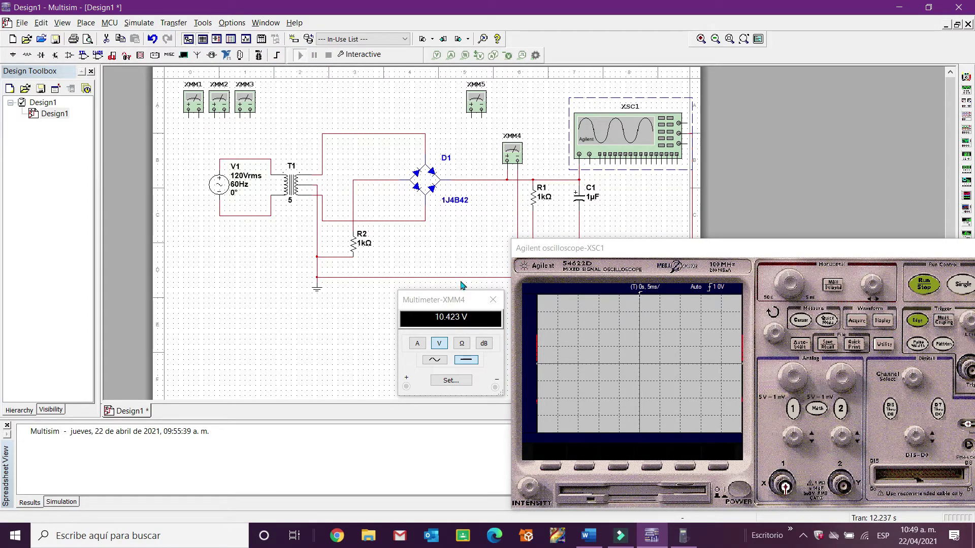
click(794, 409)
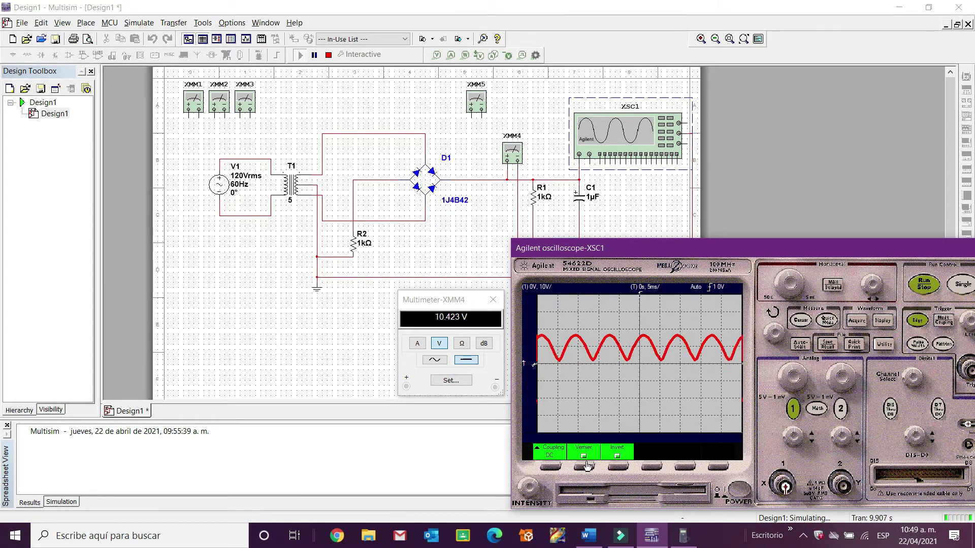
Step: Measure the channel 1 frequency, period and peak-to-peak voltage with Quick Meas on XSC1
click(827, 320)
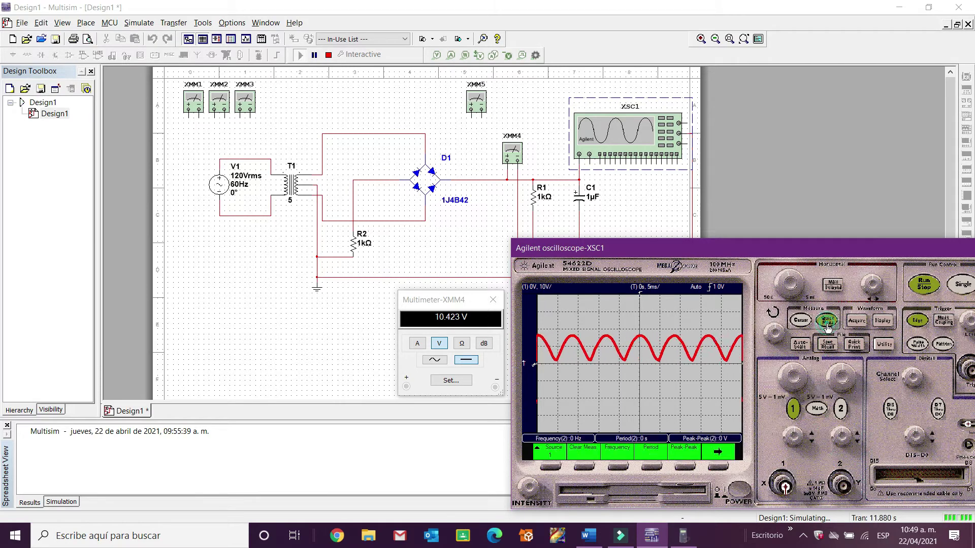
click(624, 468)
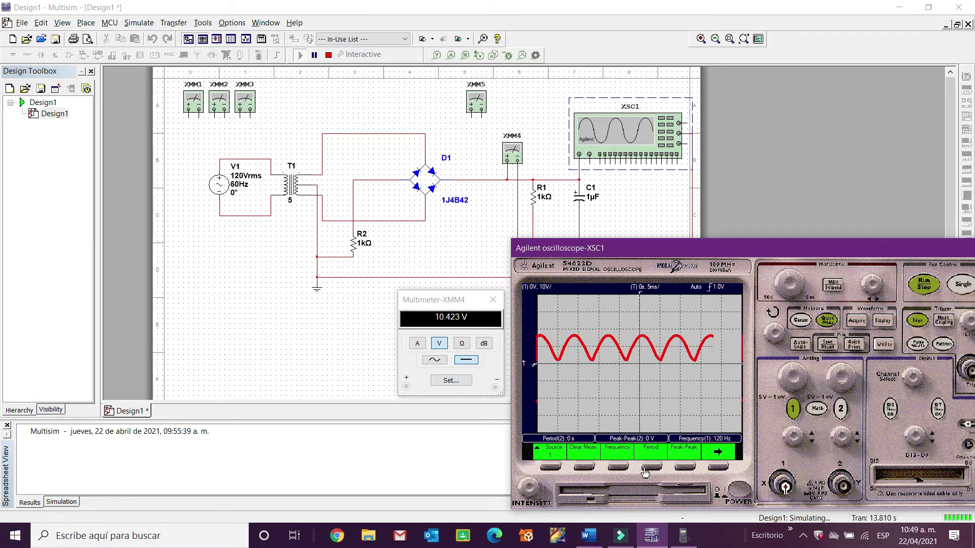
click(651, 468)
click(681, 470)
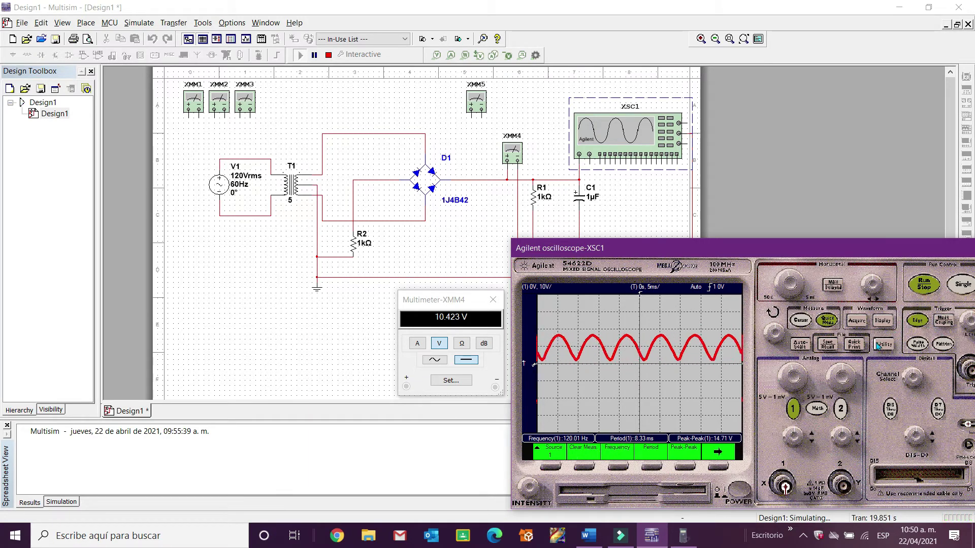
Step: Freeze the XSC1 waveform, check the Word document's 1 µF R1 section and return to Multisim
click(924, 285)
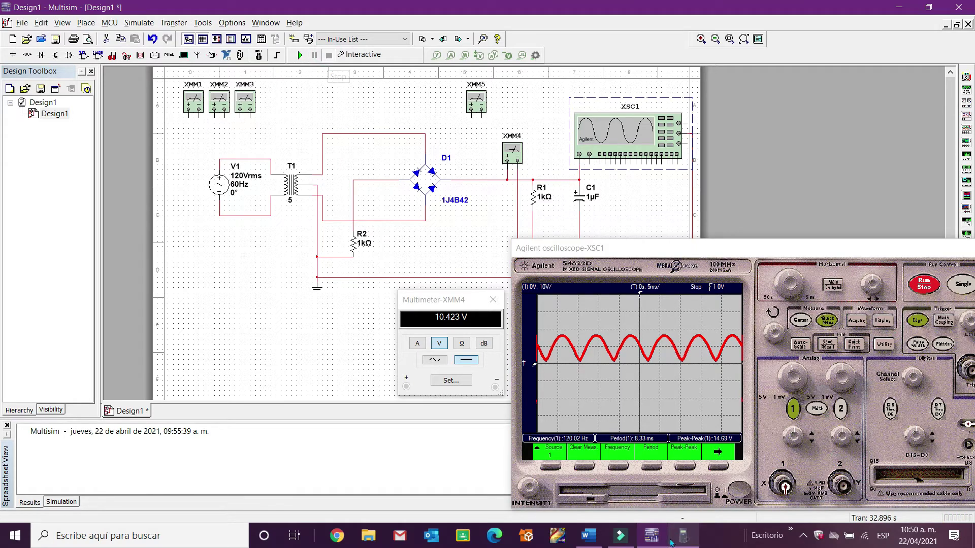
click(589, 536)
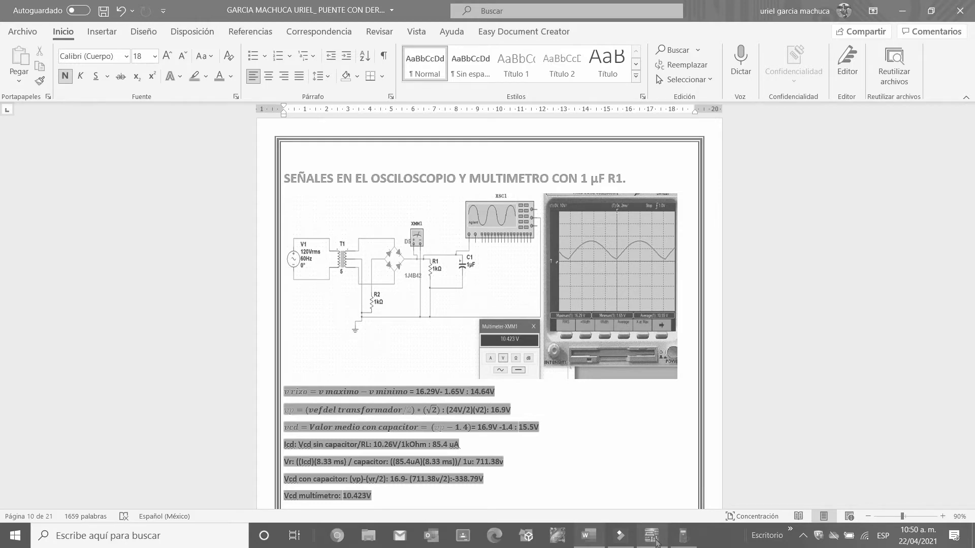
click(655, 541)
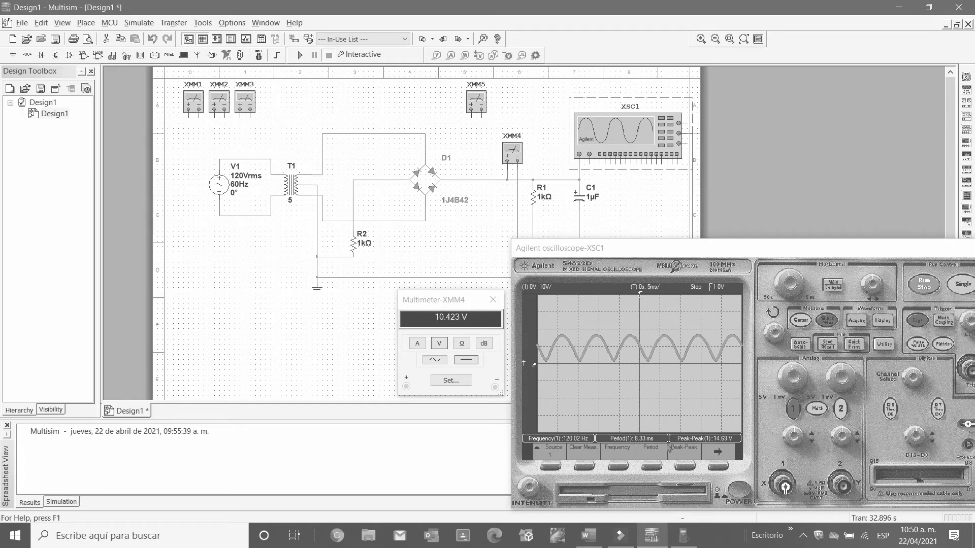
Step: Resume the XSC1 acquisition, set XMM4 to DC voltage and restart the simulation
click(924, 286)
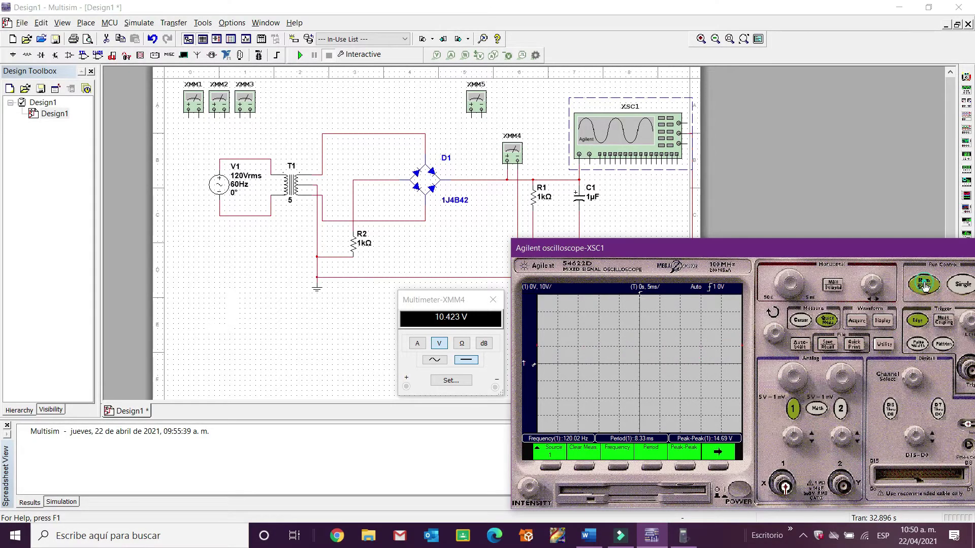
click(441, 360)
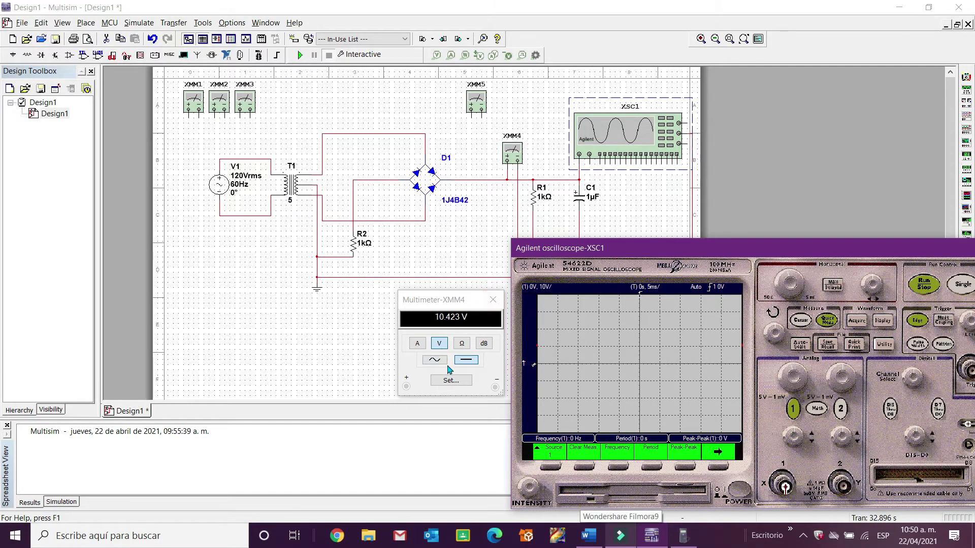
click(463, 361)
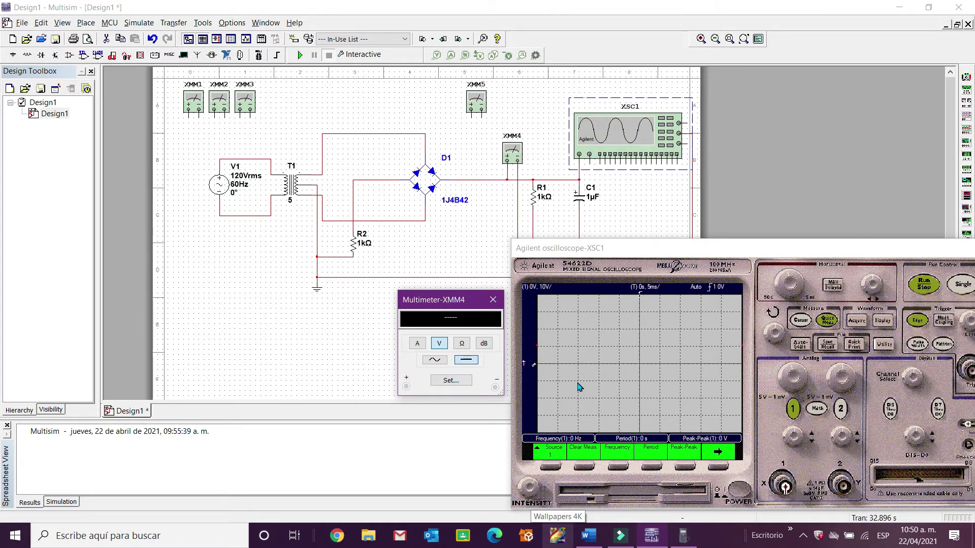
click(299, 55)
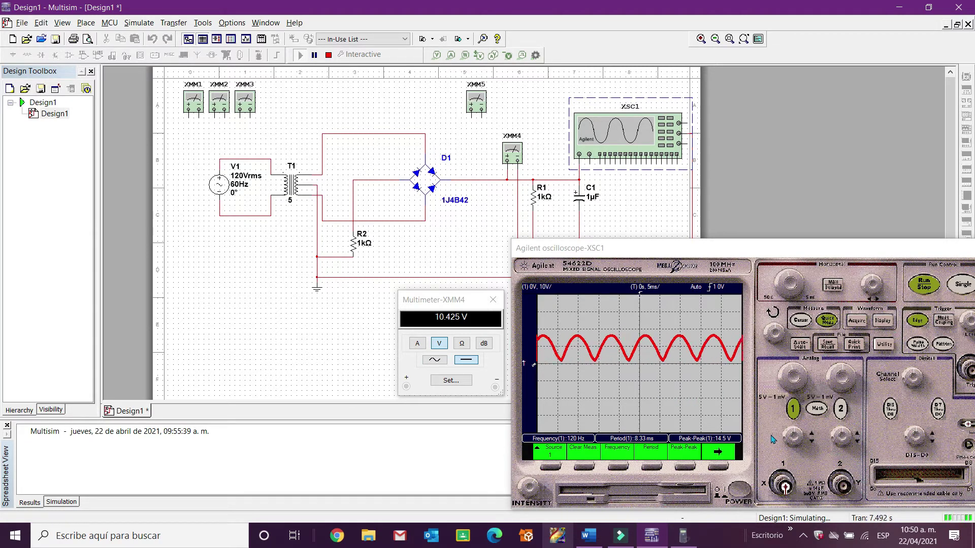
Step: Add the maximum, minimum and average voltage measurements for channel 1 on XSC1
click(720, 470)
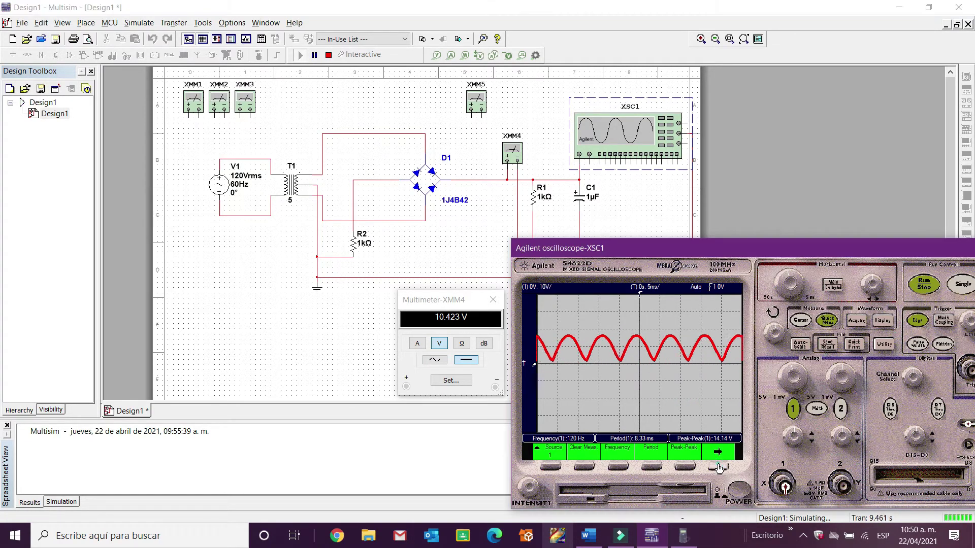
click(717, 468)
click(550, 466)
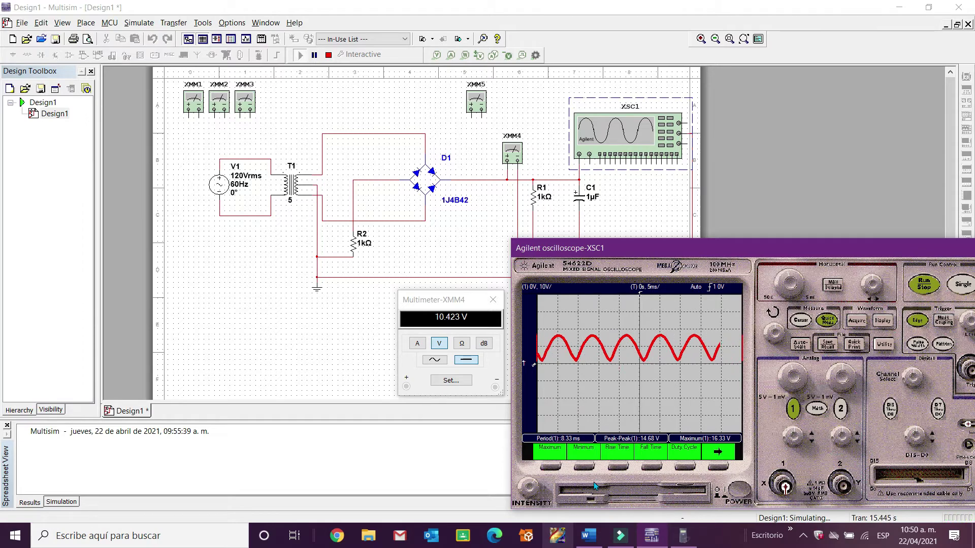
click(584, 466)
click(718, 466)
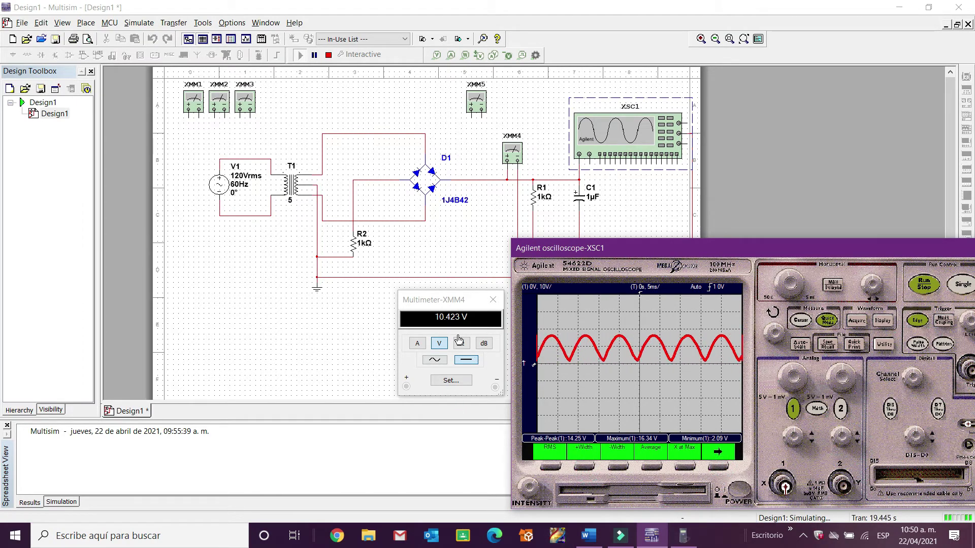
click(651, 466)
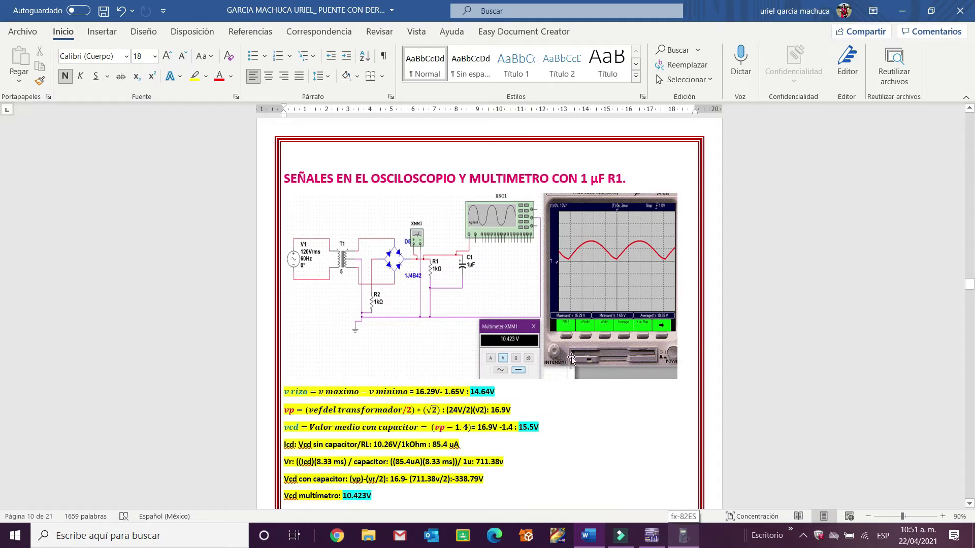
Step: Enlarge the Word document to 110% and review the 1 µF R1 signals and calculations
click(942, 516)
click(942, 516)
scroll(667, 383, down, 1)
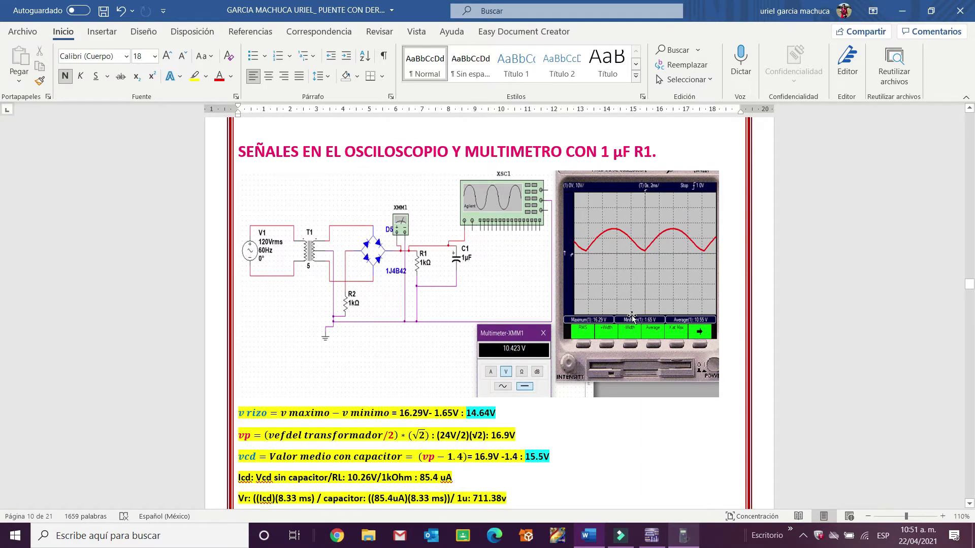
scroll(632, 317, down, 2)
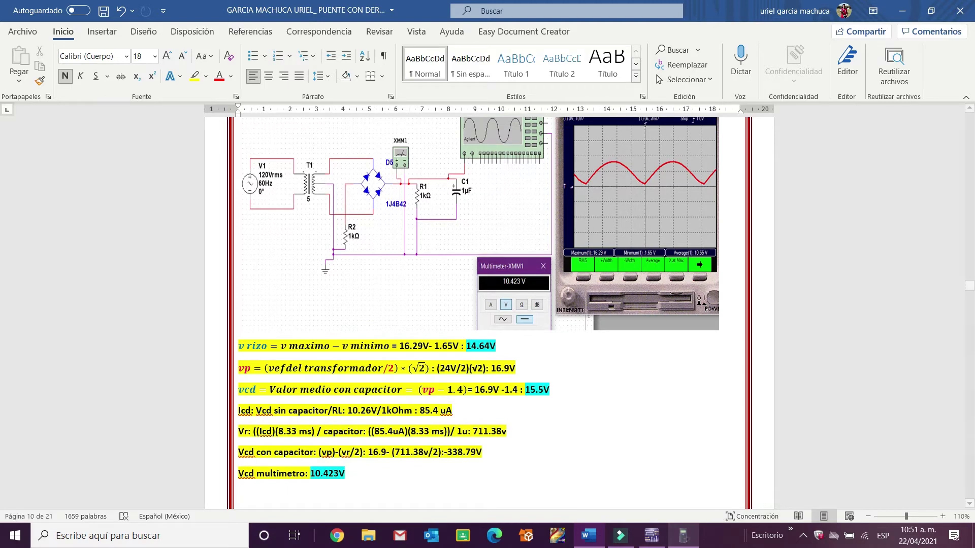
Step: Switch to the fx-82ES calculator, compute the R1 ripple voltage as 16.29−1.65 in decimal form, and clear it
click(682, 538)
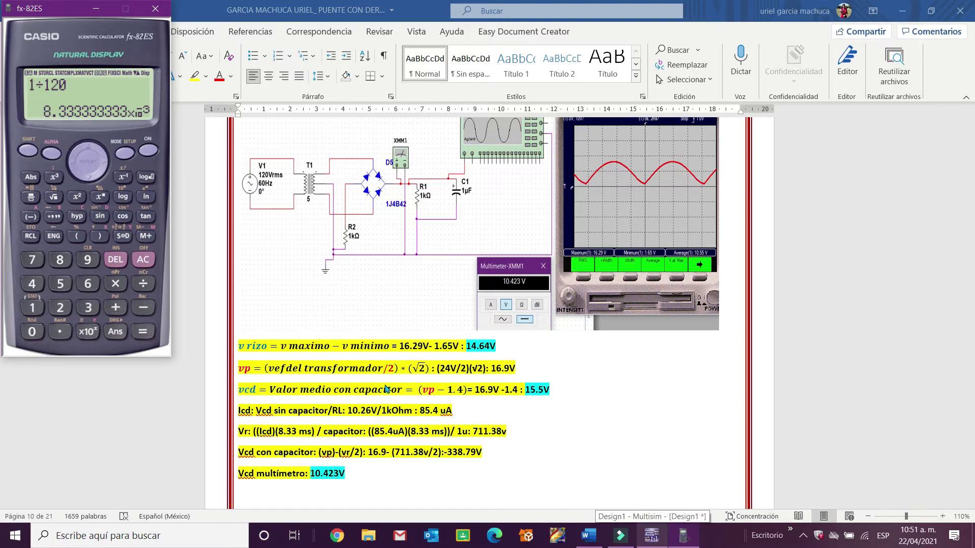
click(149, 151)
text(16.29-1)
click(60, 331)
click(88, 283)
click(62, 283)
click(143, 335)
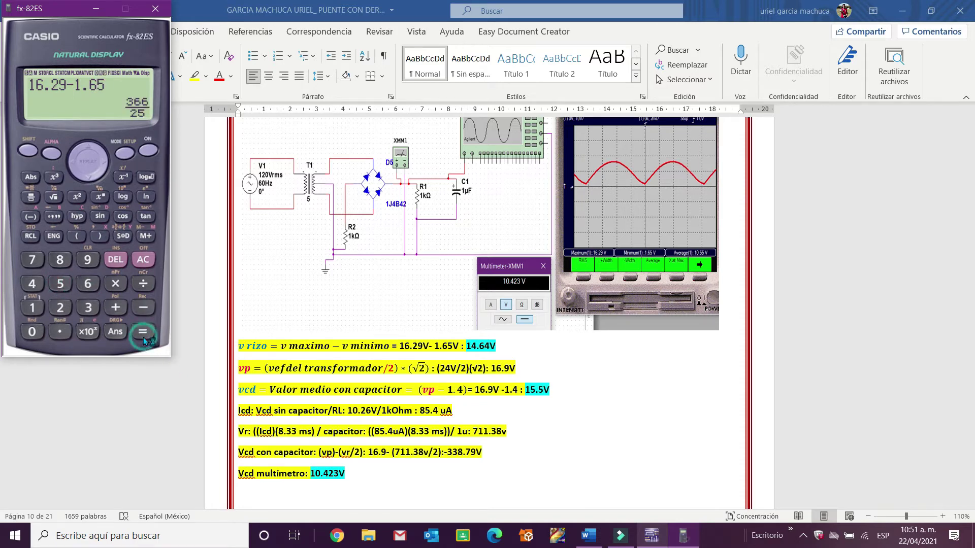
click(28, 150)
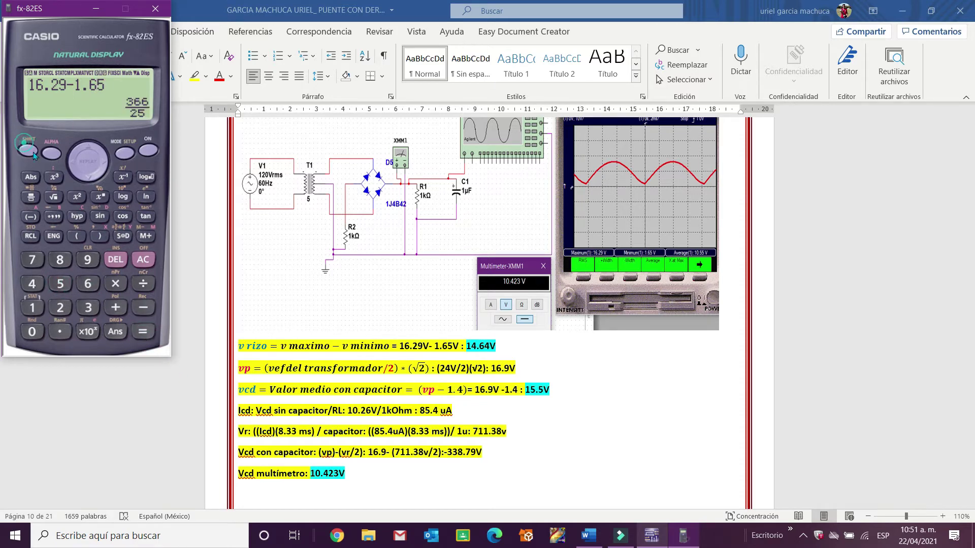
click(143, 331)
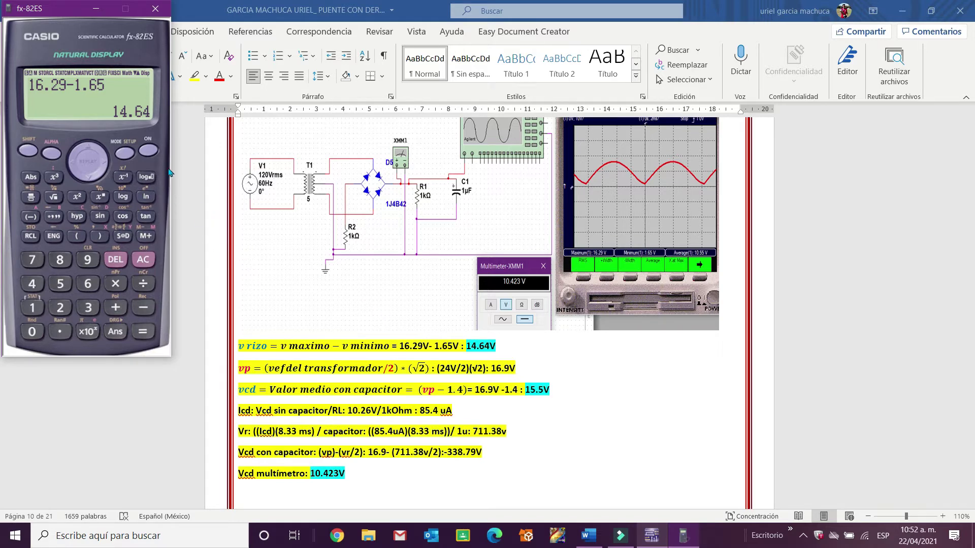
click(150, 152)
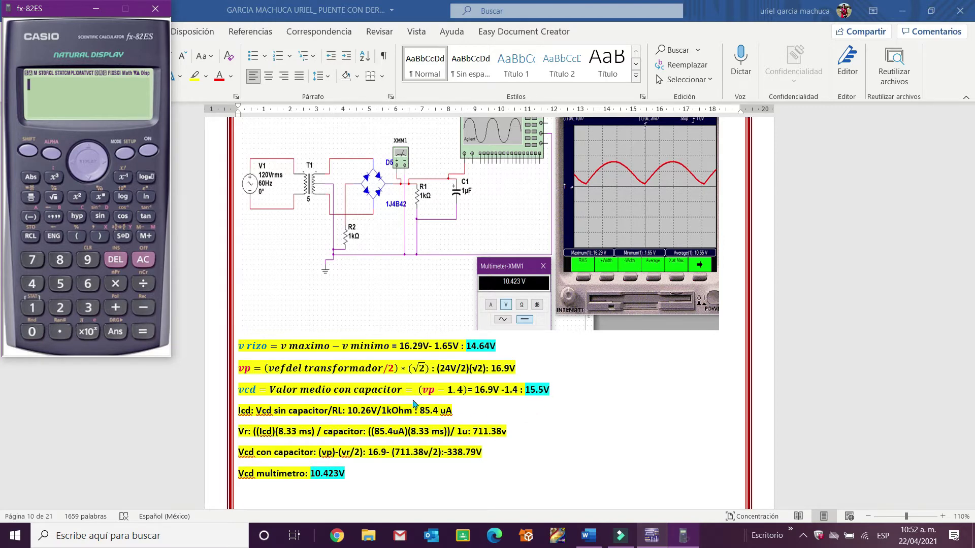
Step: Replace the Icd result in the Word document's 1 µF R1 calculations with 10.26mA
scroll(249, 460, down, 1)
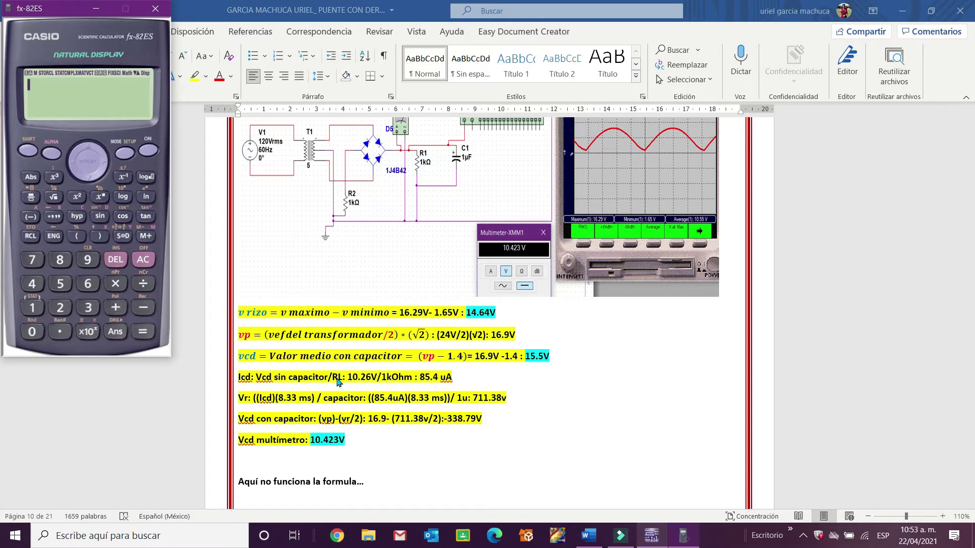
click(234, 382)
click(447, 377)
key(BackSpace)
key(BackSpace)
key(BackSpace)
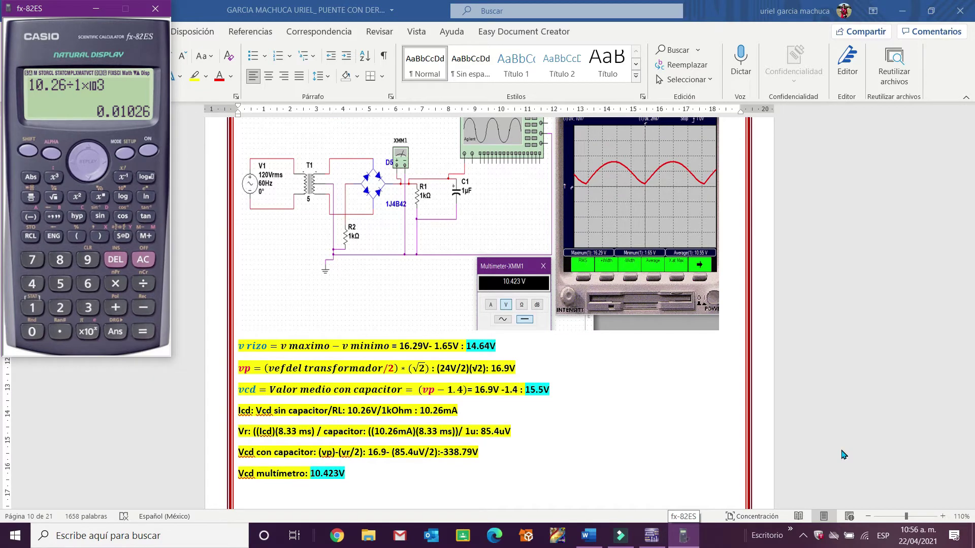
Step: Clear the calculator and review the corrected 1 µF R1 calculations in the Word document
click(146, 148)
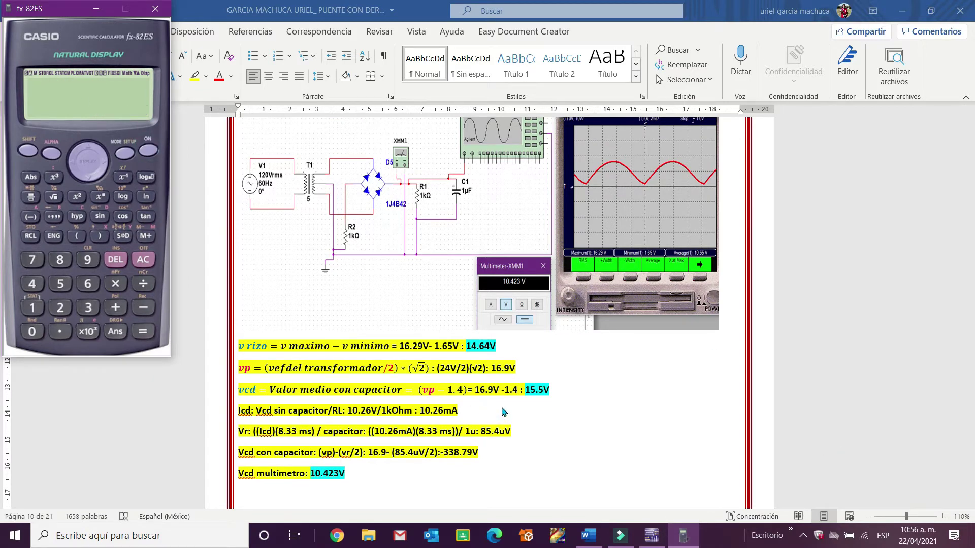
scroll(488, 416, down, 3)
scroll(457, 427, up, 2)
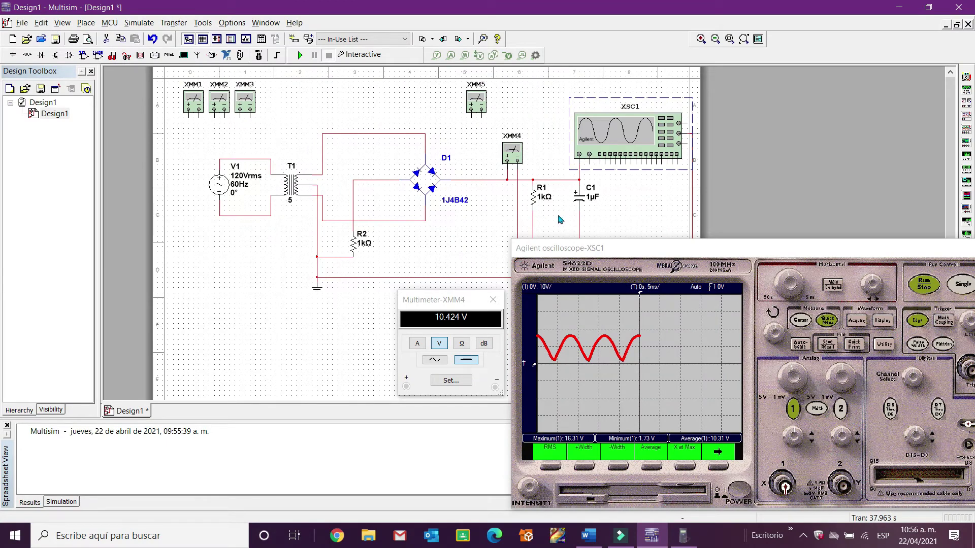
Step: Set the capacitance of filter capacitor C1 beside R1 to 10u
double_click(538, 193)
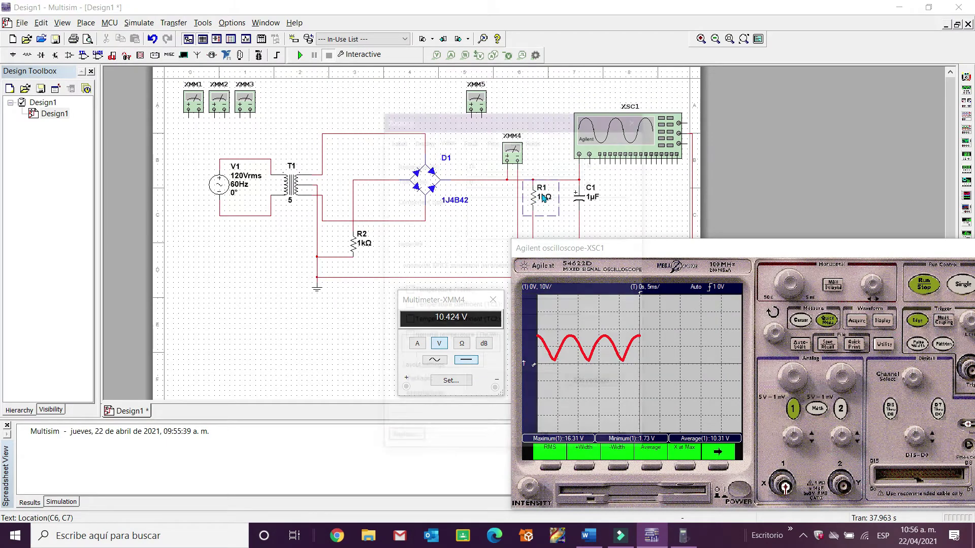
click(637, 121)
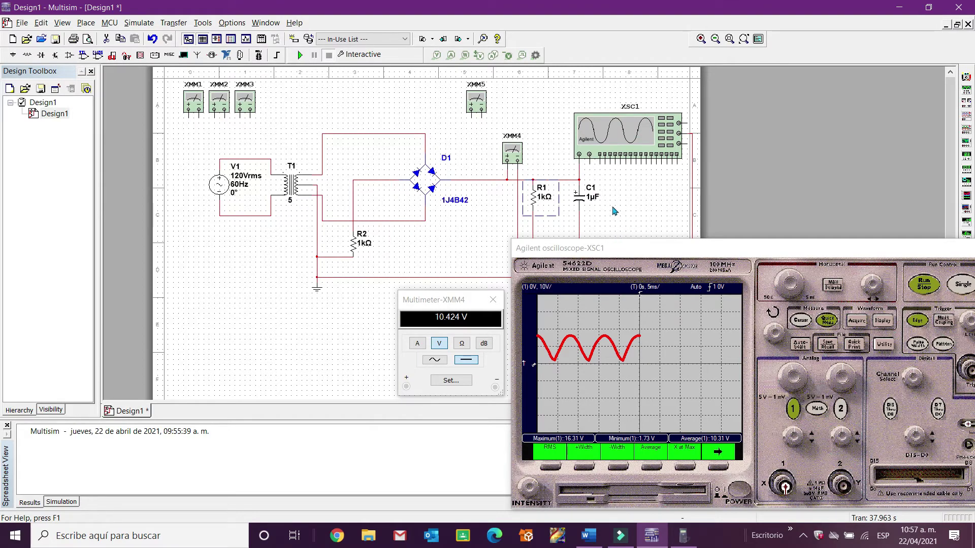
click(595, 199)
double_click(595, 199)
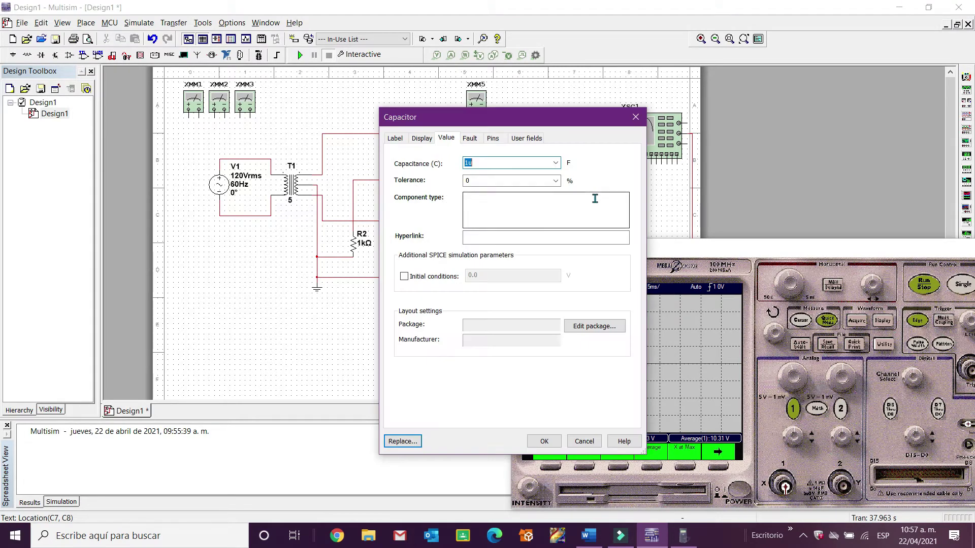
key(BackSpace)
text(10u)
key(Return)
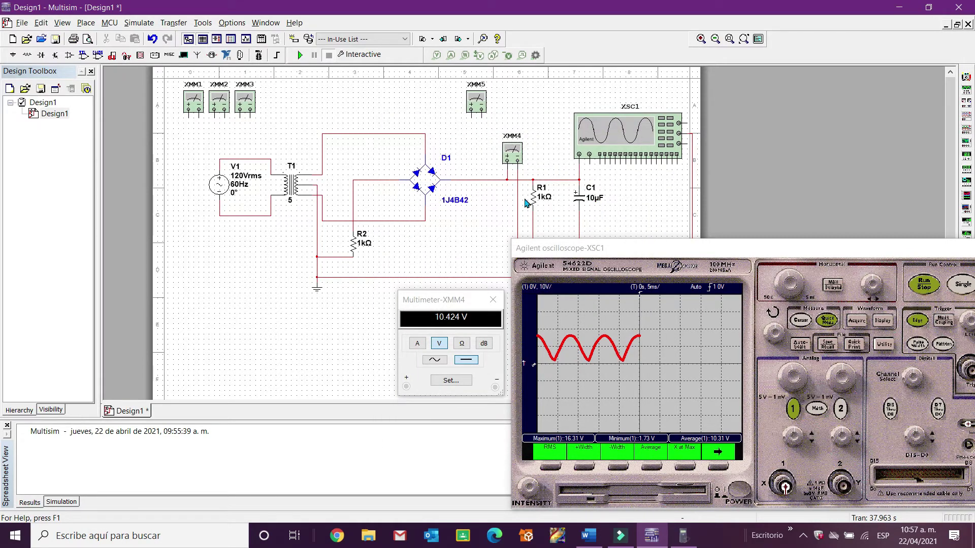
Step: Simulate the 10 µF circuit, freeze the oscilloscope trace, and measure the R1 signal's maximum, minimum and average
click(300, 55)
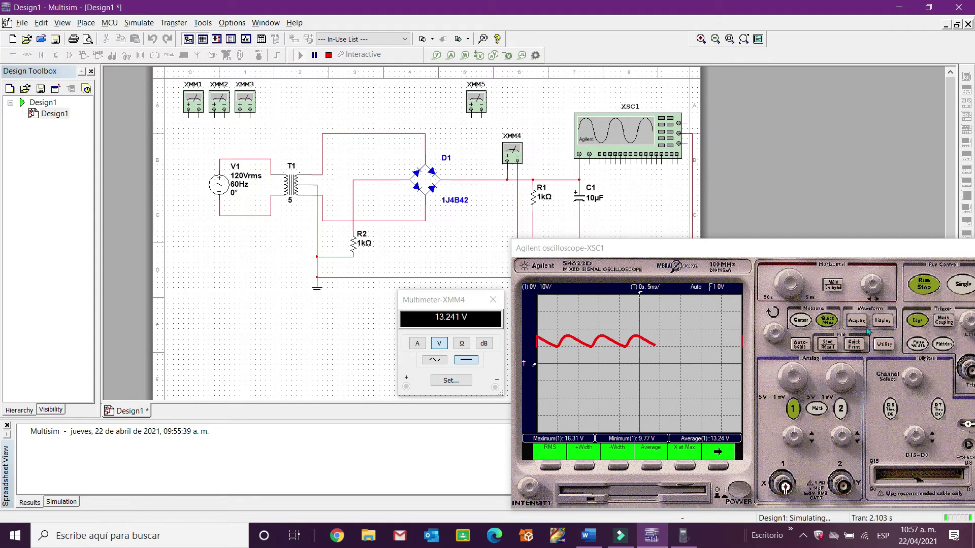
click(924, 284)
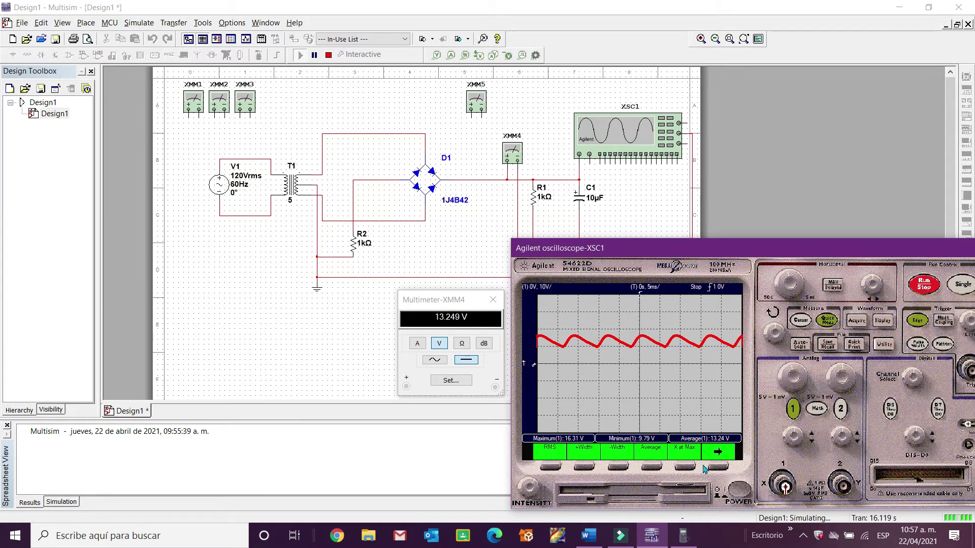
click(726, 467)
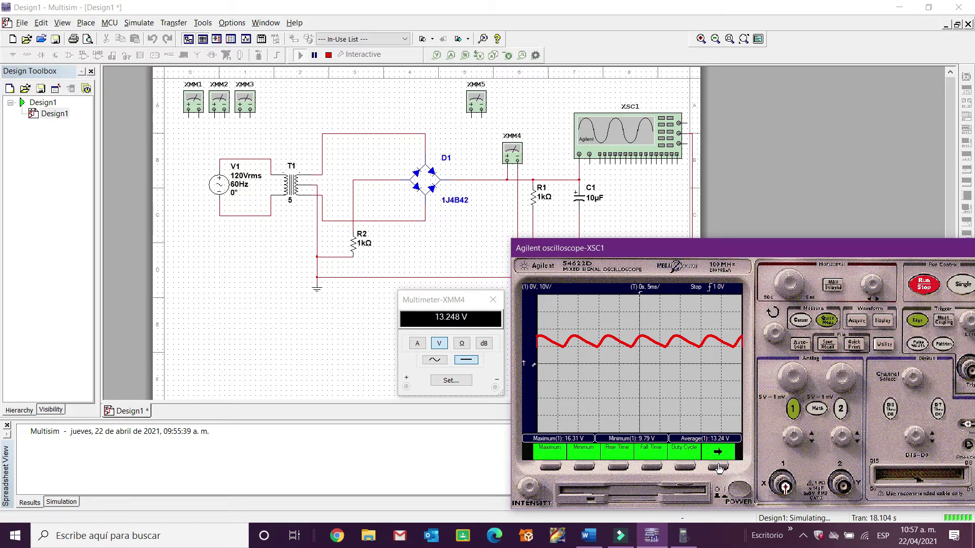
click(548, 468)
click(584, 467)
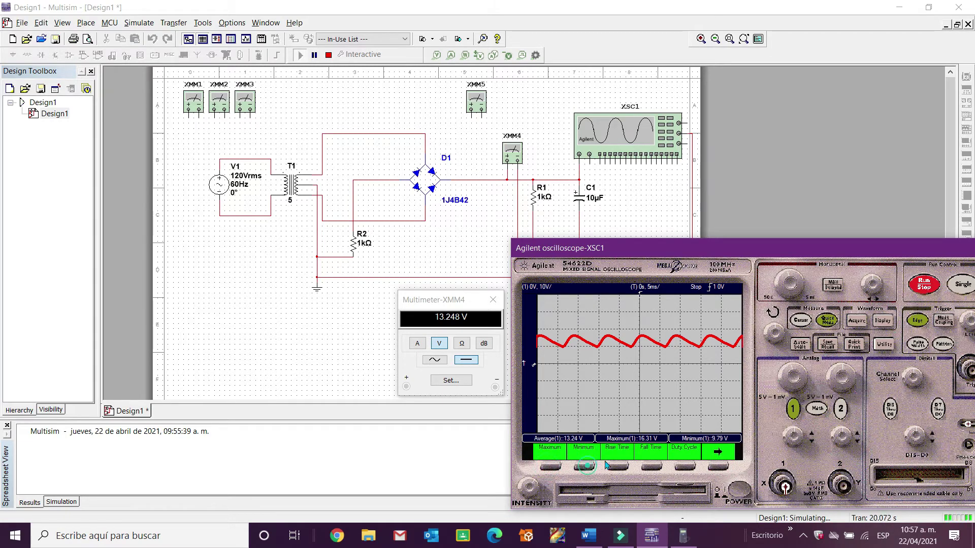
click(719, 466)
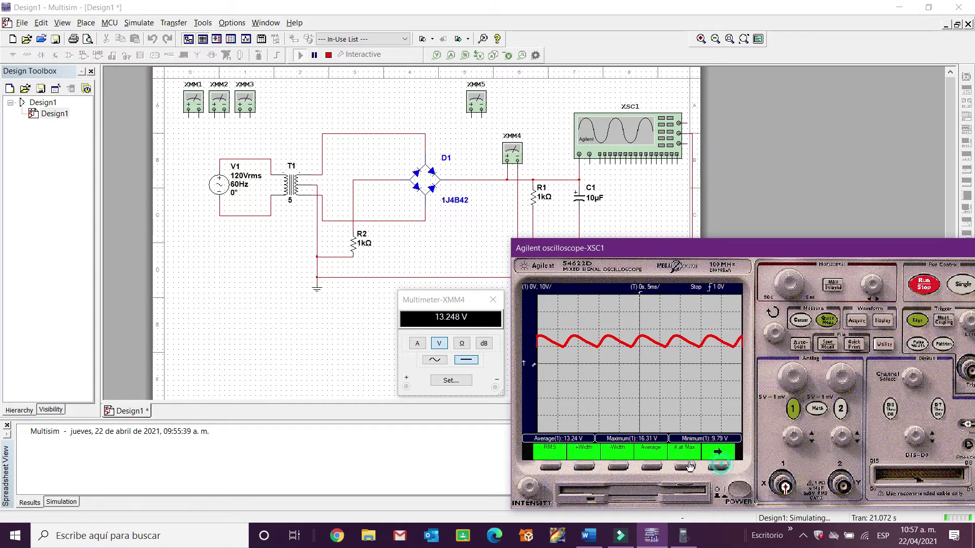
click(652, 467)
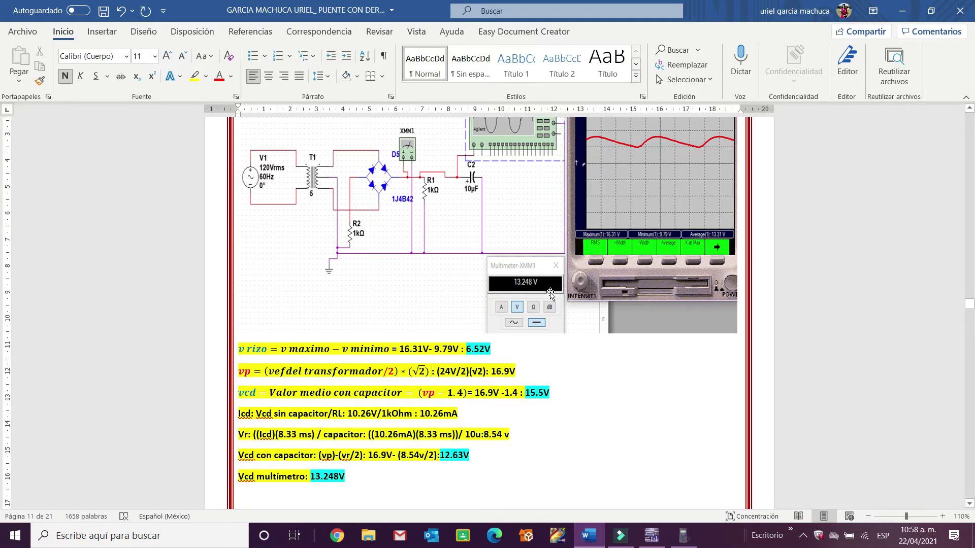
Step: Switch to the fx-82ES calculator and compute the 10 µF case's Icd as 10.26÷1×10^3
click(676, 542)
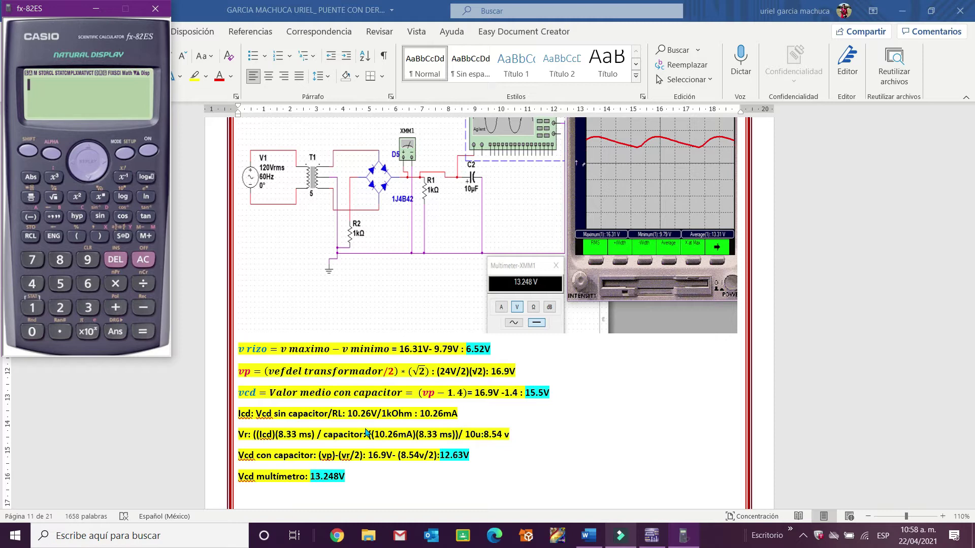
click(32, 308)
click(32, 331)
click(60, 332)
click(60, 308)
click(87, 284)
click(144, 284)
click(32, 308)
click(116, 284)
click(88, 331)
click(88, 308)
click(143, 331)
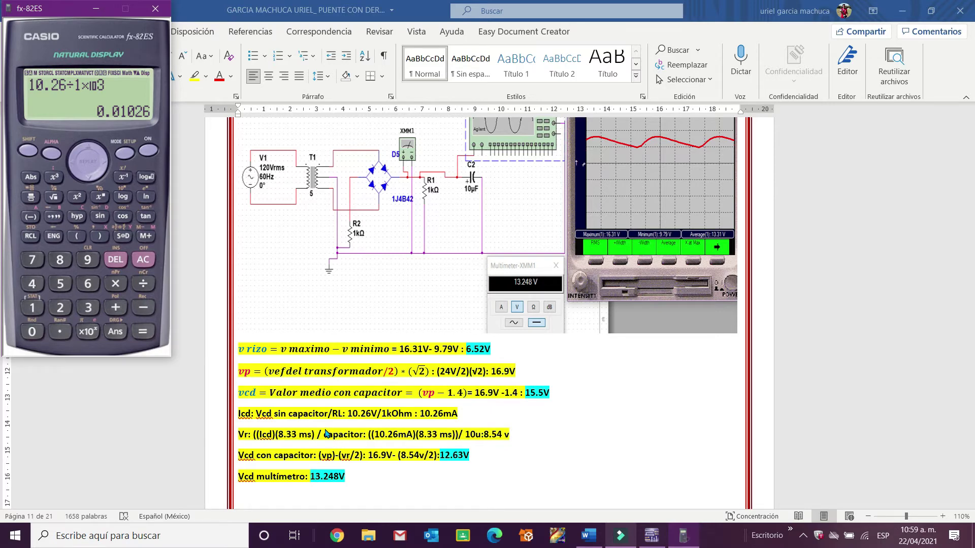
click(143, 259)
click(32, 308)
click(32, 332)
click(60, 332)
click(60, 308)
click(88, 283)
click(115, 283)
click(60, 260)
click(60, 331)
click(88, 308)
click(87, 308)
click(143, 259)
Step: Compute the ripple formula's numerator for the 10 µF case as 10.26×10^-3×8.33×10^-3
click(32, 308)
click(32, 332)
click(60, 332)
click(60, 308)
click(88, 283)
click(88, 332)
click(88, 308)
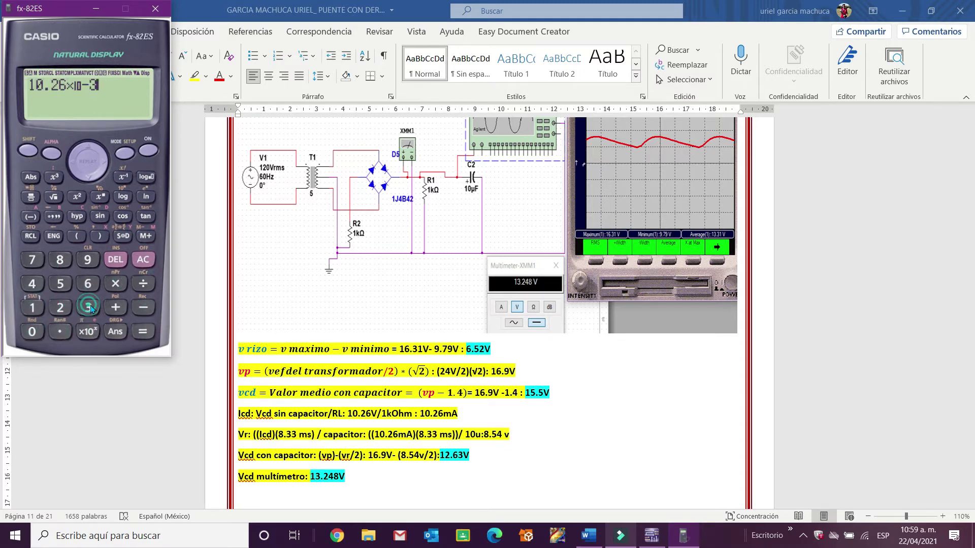
click(115, 284)
click(60, 260)
click(60, 331)
click(88, 308)
click(88, 308)
click(88, 332)
click(143, 308)
click(88, 307)
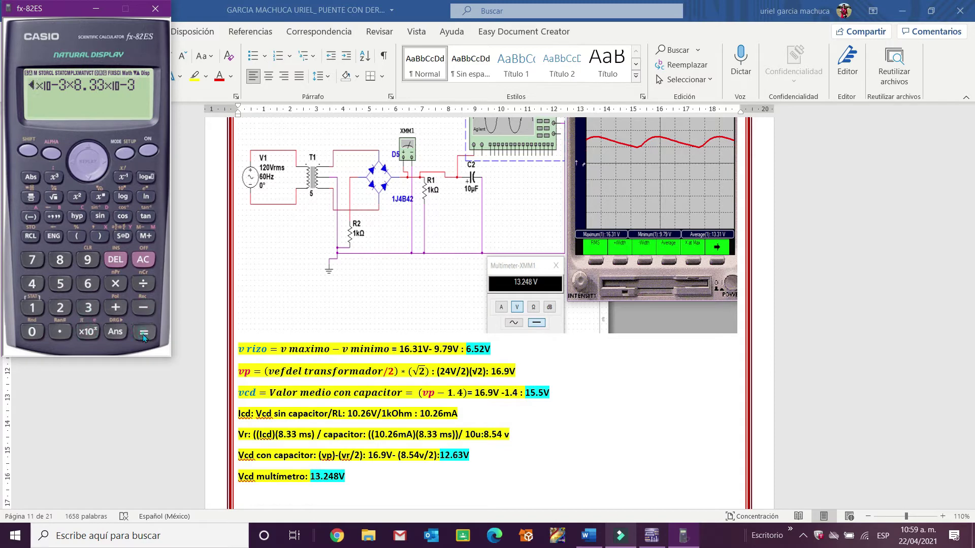
click(143, 332)
Step: Divide the calculated product by 10×10^-6 to obtain Vr for the 10 µF capacitor
click(143, 283)
click(32, 307)
click(32, 331)
click(88, 331)
click(143, 308)
click(88, 283)
click(143, 331)
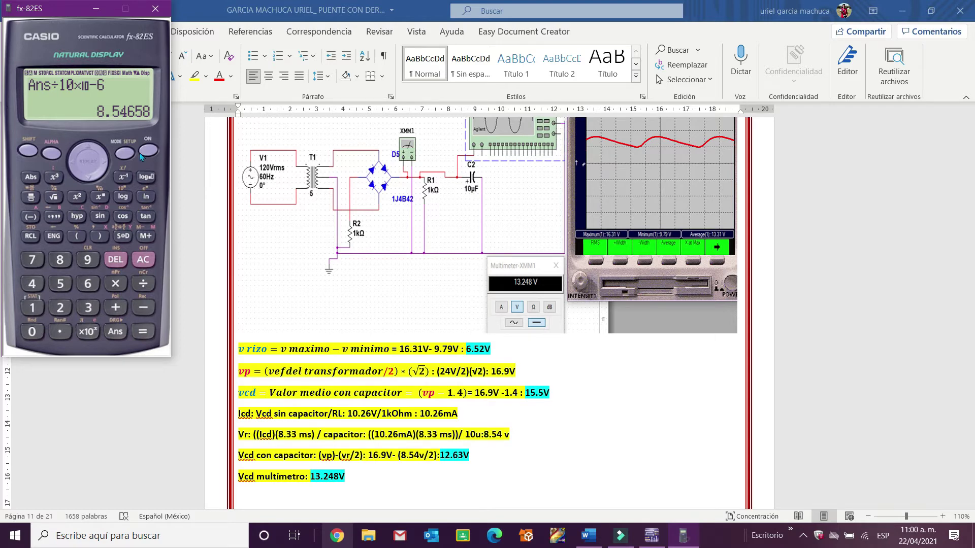
Step: Clear the calculator and compute the 10 µF capacitor-filtered Vcd as 16.9−(8.54÷2) in decimal form
click(143, 259)
click(32, 307)
click(88, 283)
click(88, 261)
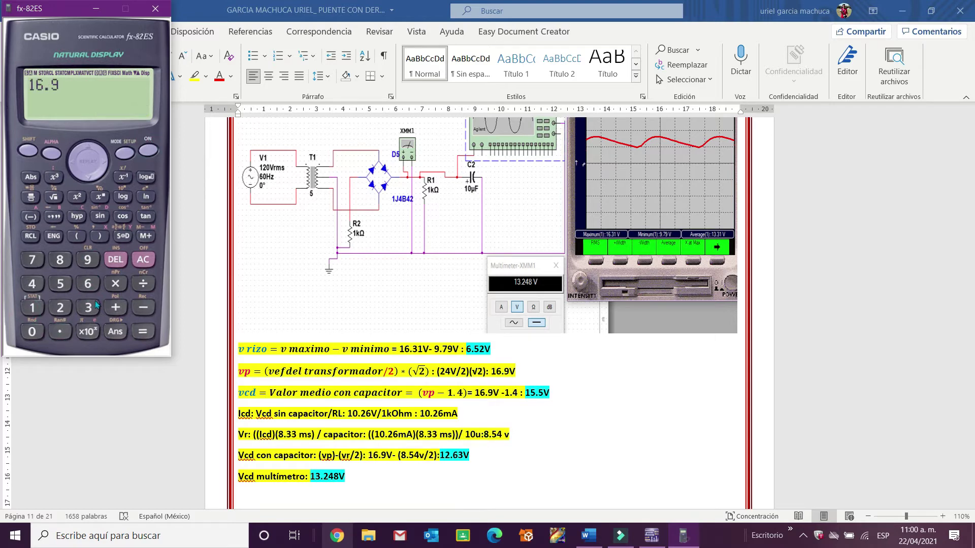
click(76, 235)
click(60, 260)
click(60, 331)
click(60, 284)
click(32, 283)
click(143, 283)
click(60, 307)
click(99, 236)
click(142, 330)
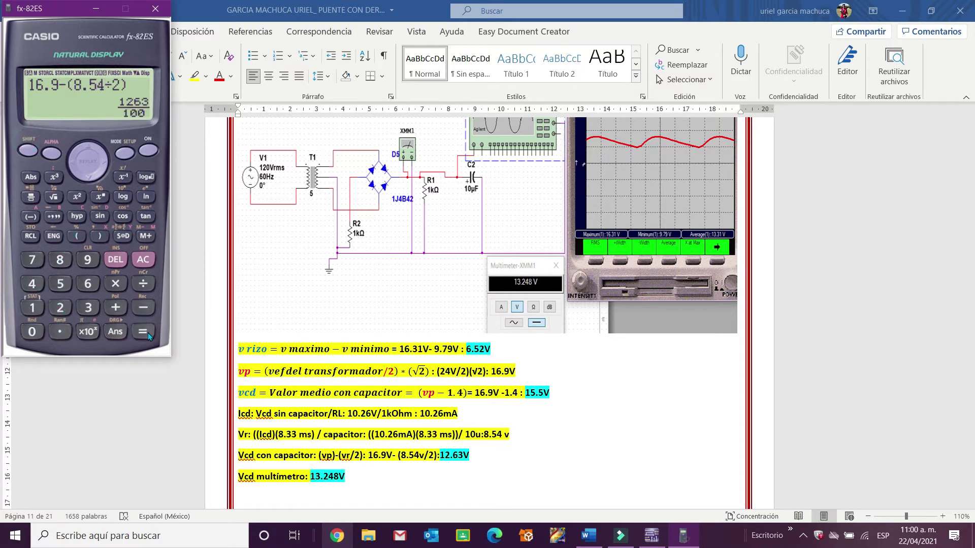
click(29, 151)
click(141, 333)
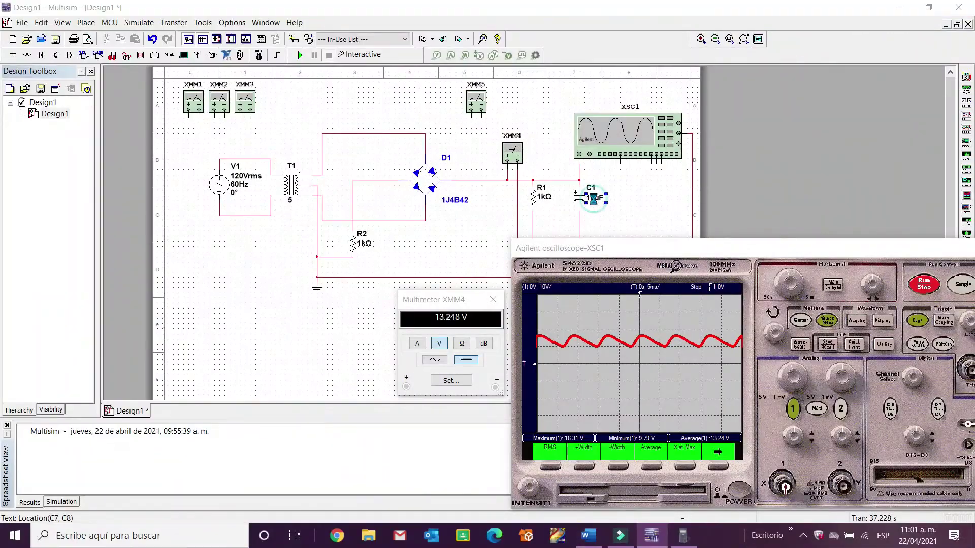
Step: Return to Multisim and set the capacitance of C1 to 47u
double_click(593, 199)
text(47)
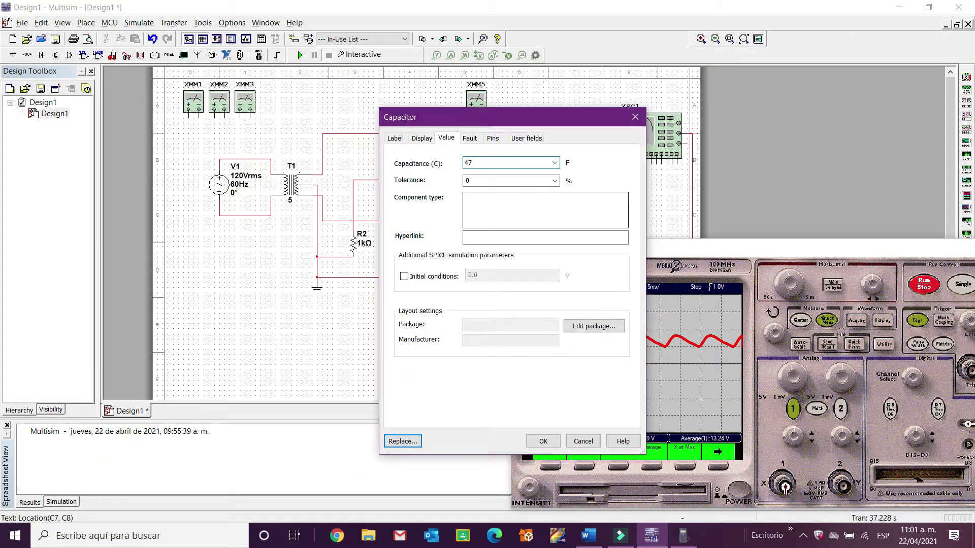
text(u)
key(Return)
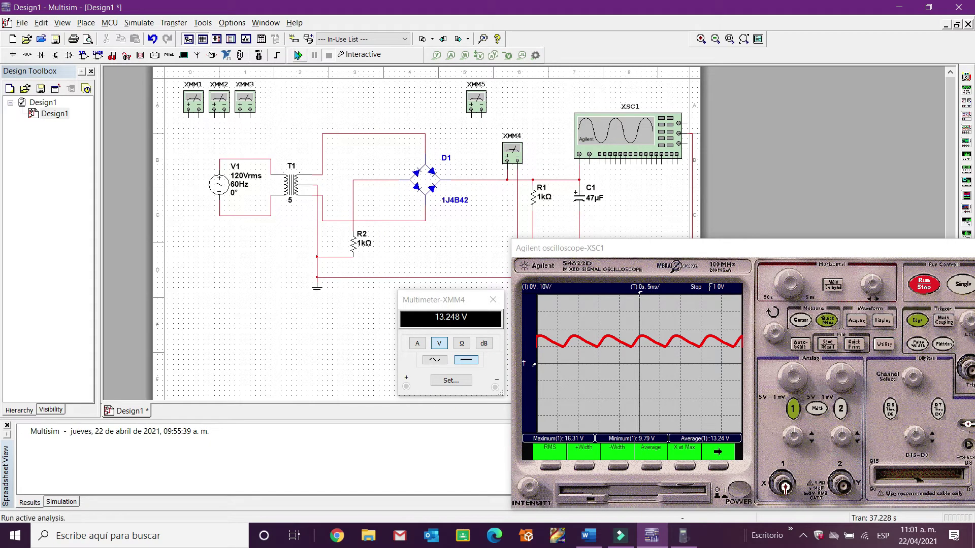
Step: Resume the oscilloscope, simulate the 47 µF circuit, freeze the trace, and measure the R1 signal's maximum, minimum and average
click(922, 288)
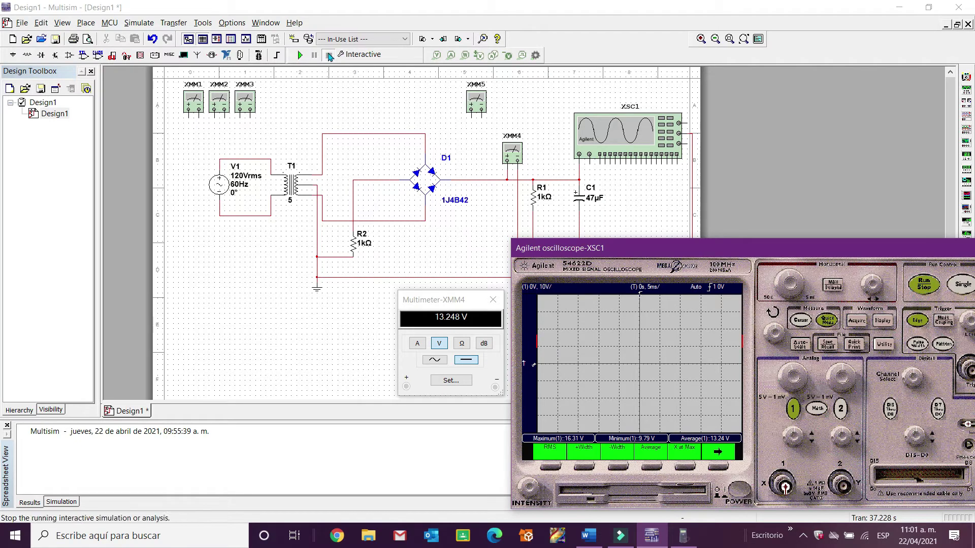
click(299, 55)
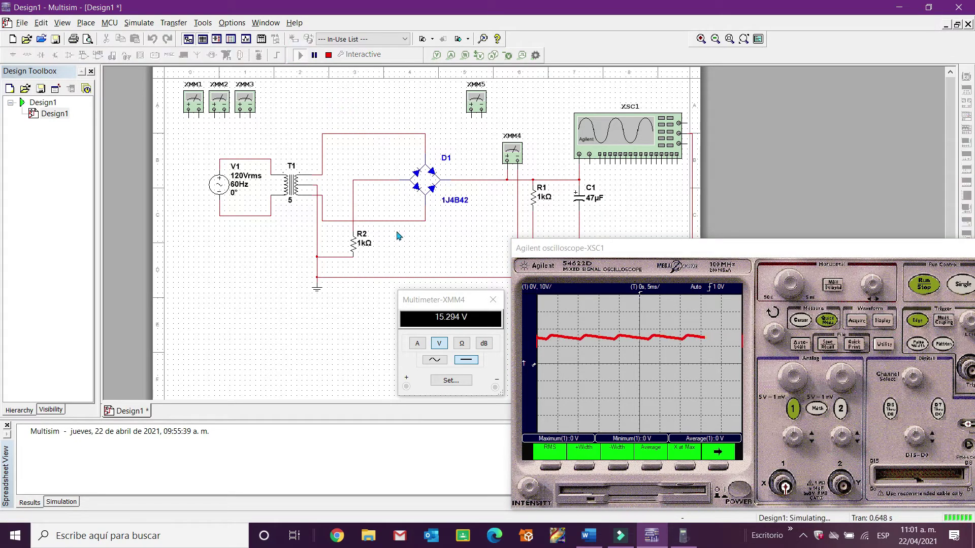
click(960, 283)
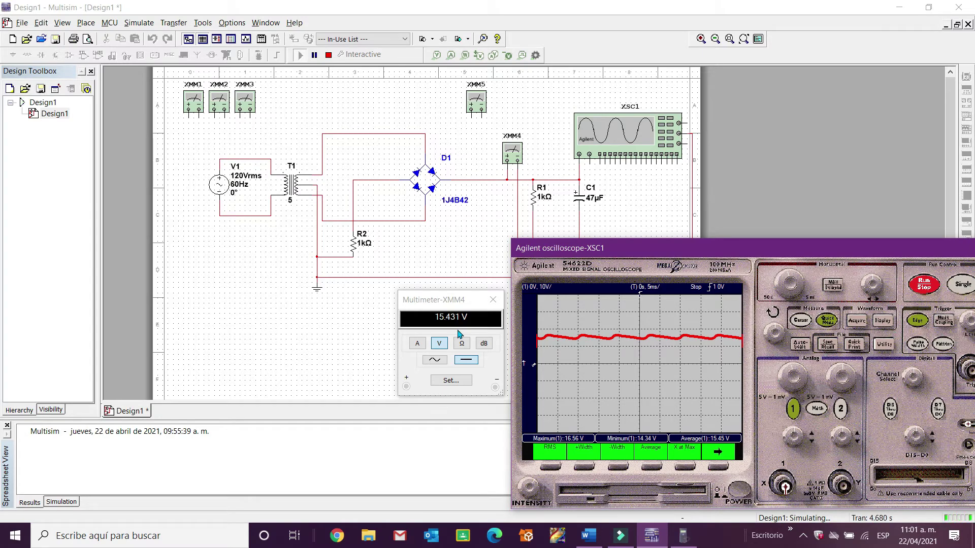
click(724, 462)
click(723, 462)
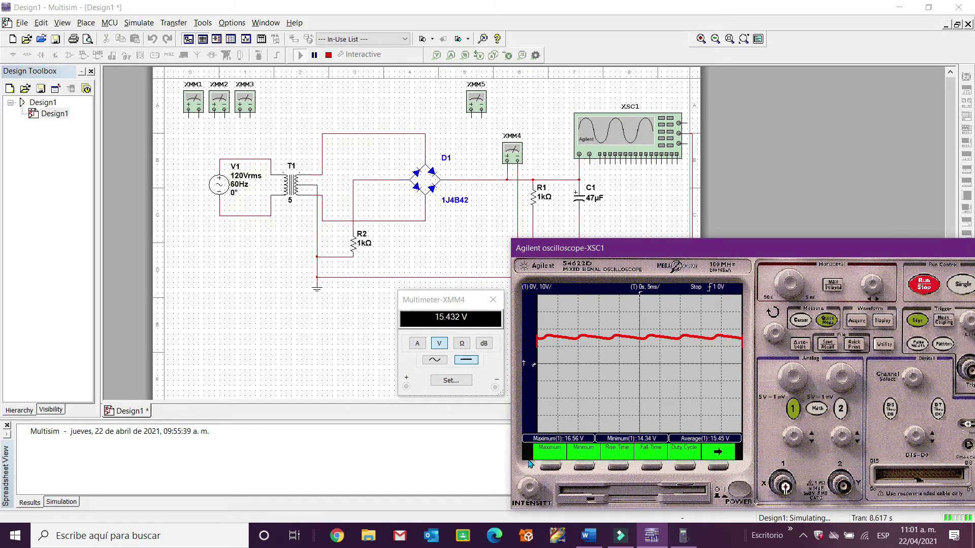
click(545, 468)
click(584, 466)
click(721, 466)
click(643, 467)
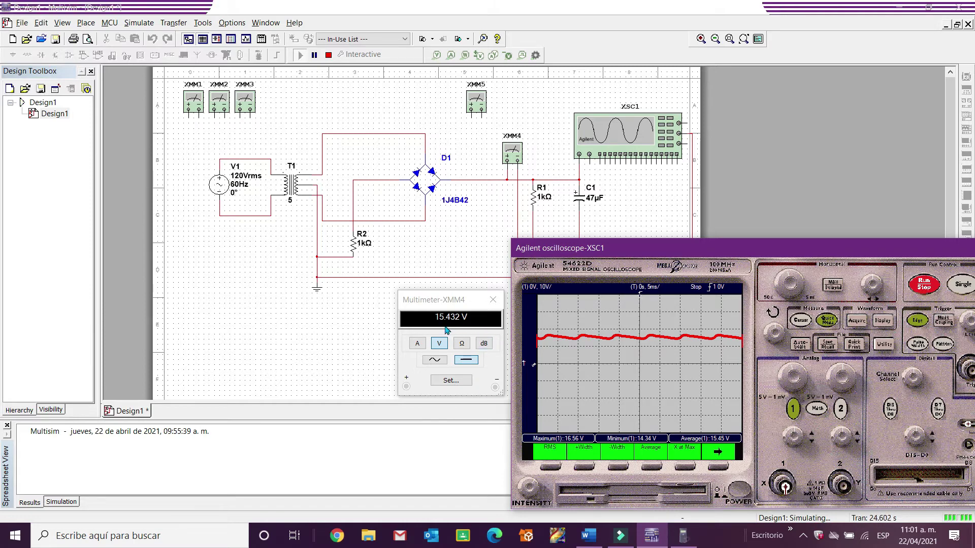
Step: Switch to Word to review the 47 µF R1 calculations and bring up the fx-82ES calculator
click(588, 536)
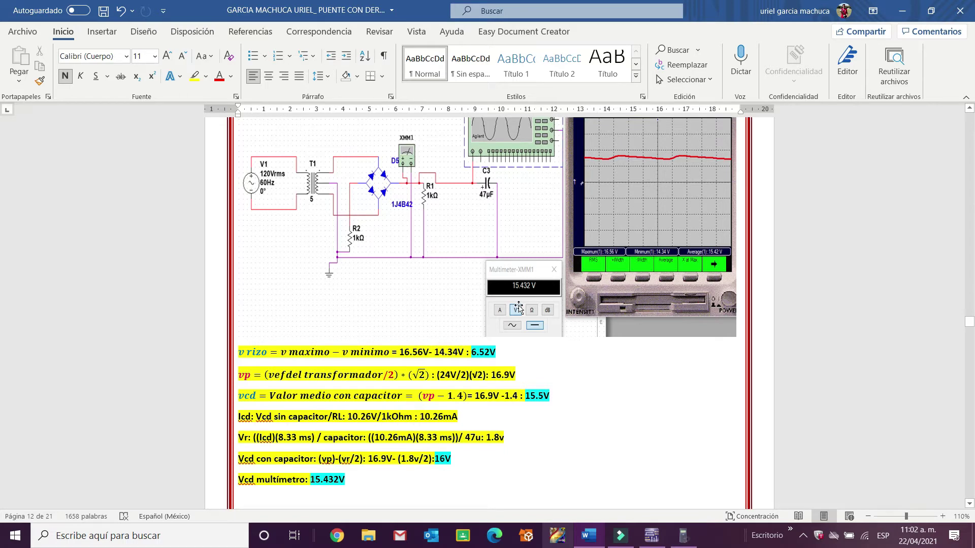
click(682, 538)
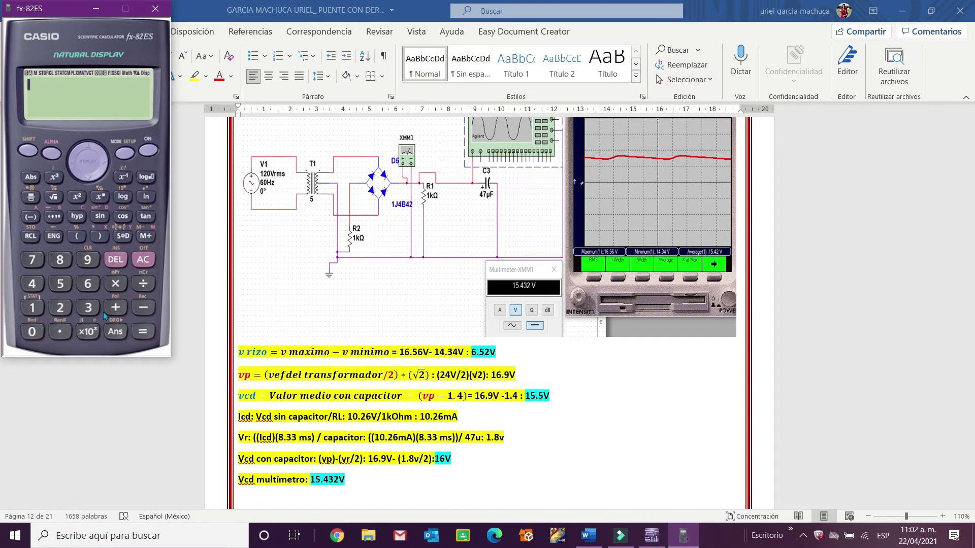
click(38, 310)
click(33, 331)
click(57, 333)
click(59, 307)
click(87, 289)
click(149, 151)
text(10.2)
click(88, 285)
click(113, 285)
click(65, 259)
click(59, 328)
double_click(88, 308)
click(136, 263)
Step: Compute the 47 µF case's ripple numerator as 10.26×10^-3 times 8.33×10^-3
click(33, 308)
click(33, 331)
click(144, 308)
click(88, 308)
click(115, 283)
click(60, 259)
click(60, 332)
double_click(87, 308)
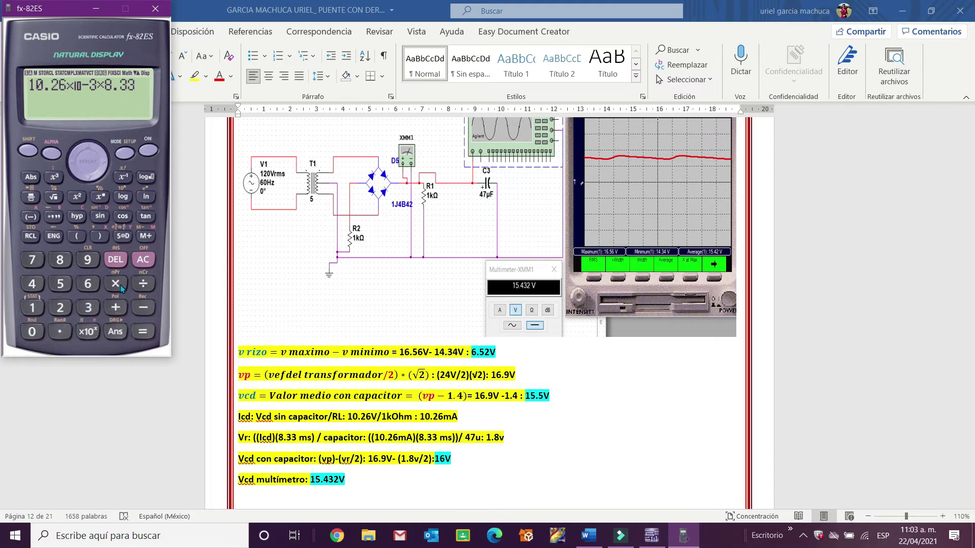
click(115, 259)
click(142, 331)
Step: Divide the calculated product by 47×10^-6 to obtain Vr for the 47 µF capacitor
click(143, 283)
click(32, 284)
click(33, 261)
click(88, 332)
click(143, 308)
click(88, 284)
click(144, 332)
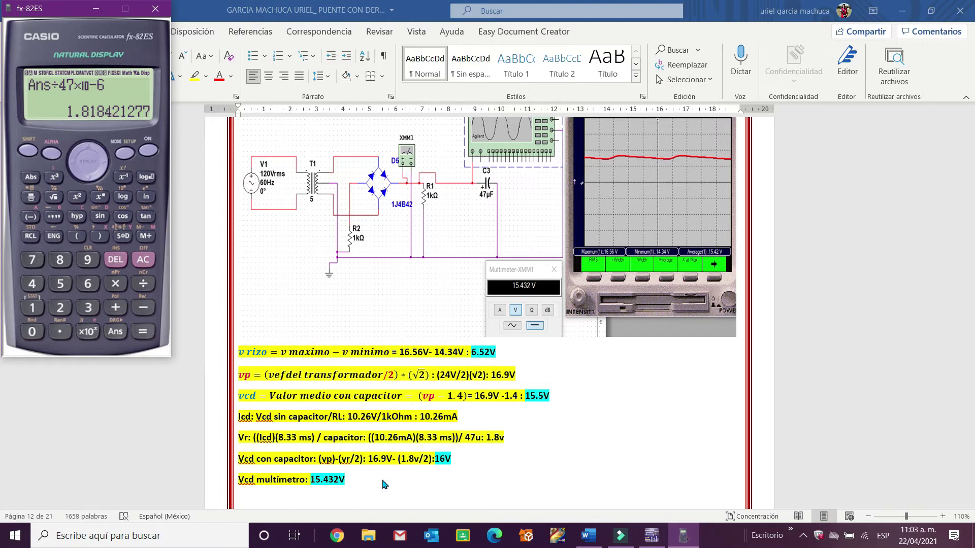
Step: Clear the calculator and compute the 47 µF capacitor-filtered Vcd as 16.9−(1.8÷2)
click(155, 150)
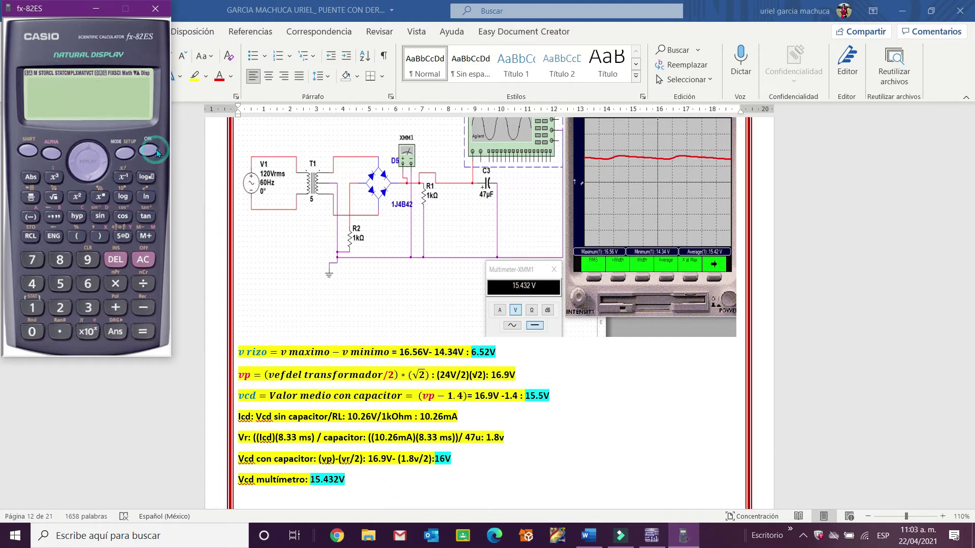
click(32, 307)
click(86, 284)
click(59, 332)
click(88, 259)
click(143, 308)
click(77, 235)
click(32, 307)
click(60, 332)
click(60, 259)
click(143, 283)
click(60, 308)
click(100, 235)
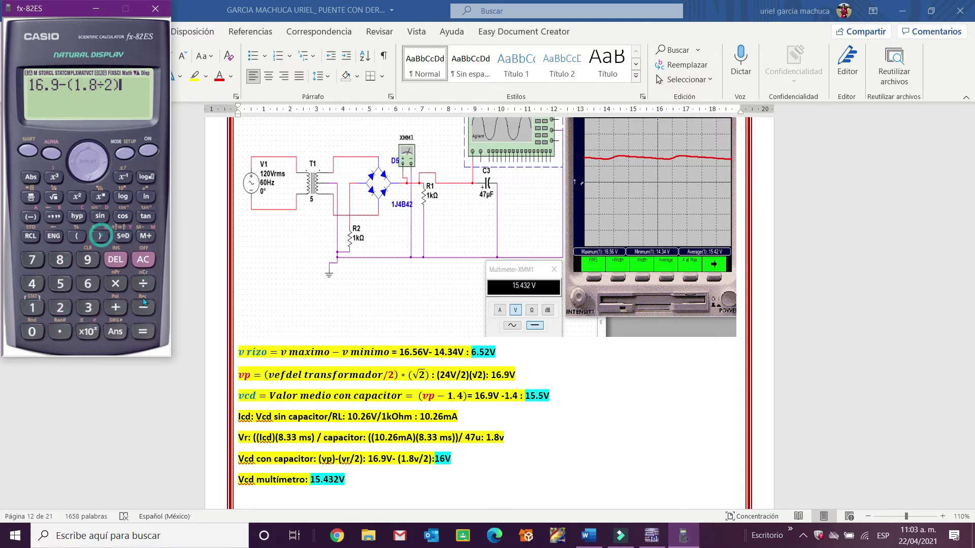
click(142, 331)
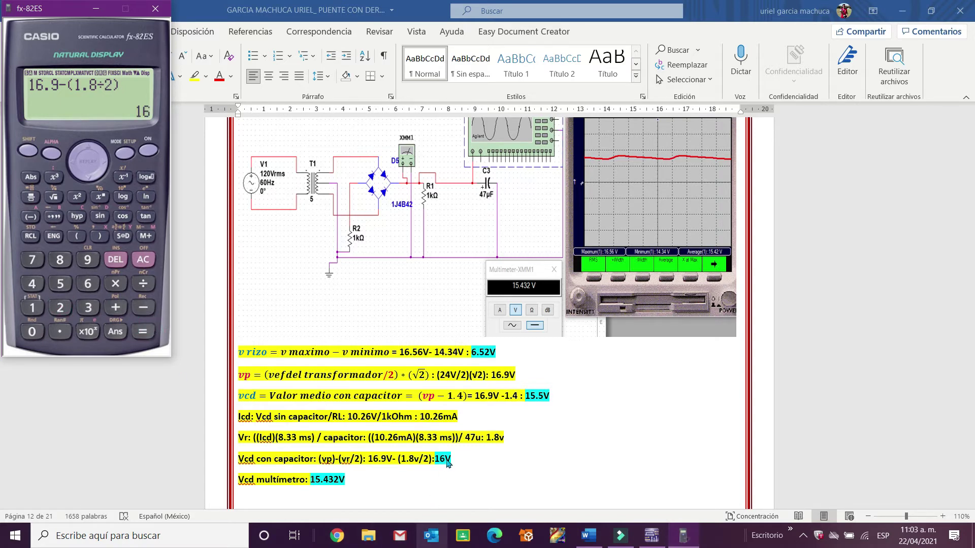
Step: Switch back to Multisim and set the capacitance of C1 to 100u
key(alt+Tab)
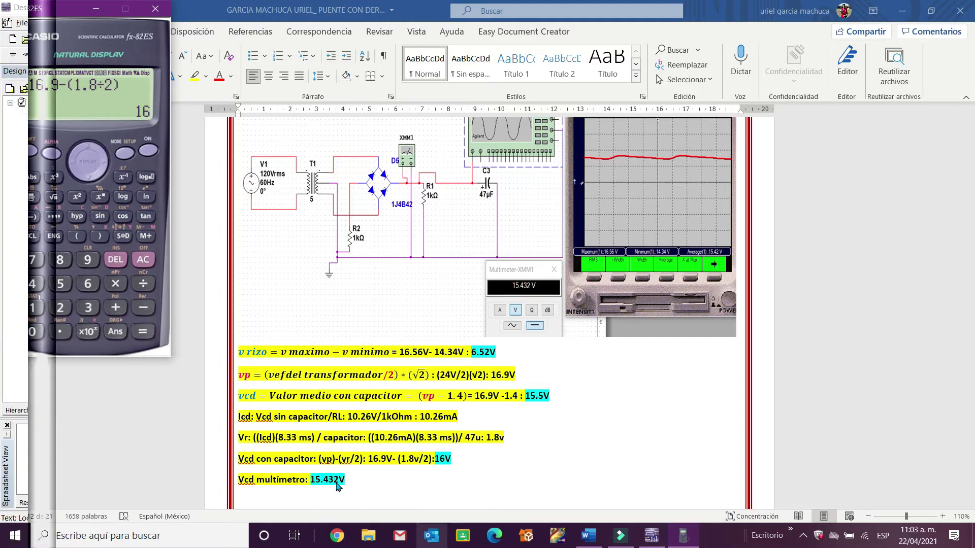
text(100u)
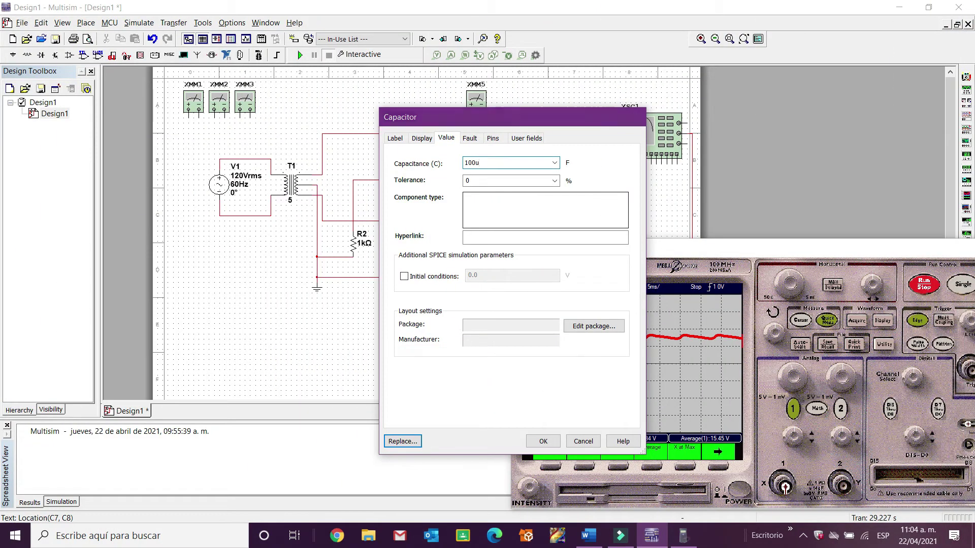
key(Return)
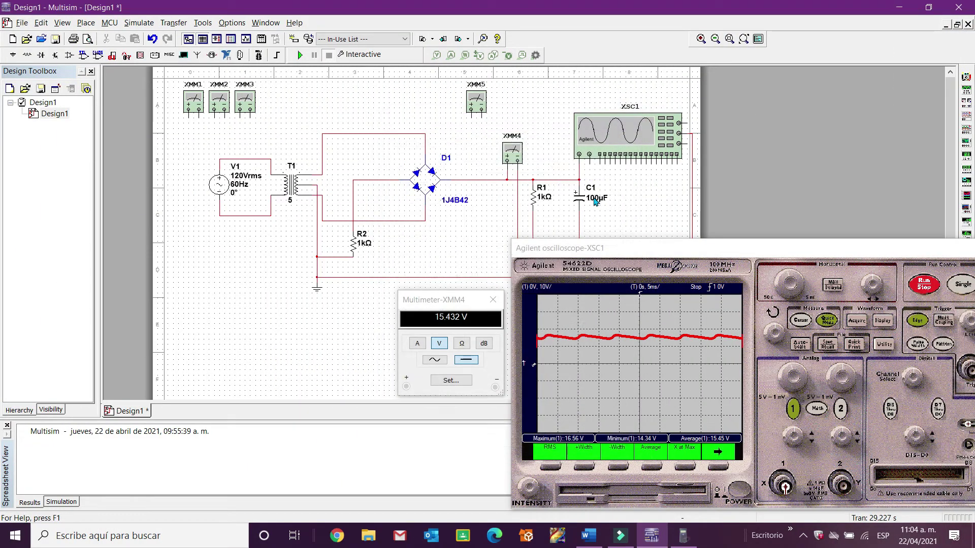
Step: Run the interactive simulation with C1 at 100 µF, restart it once, and freeze the oscilloscope trace of R1's filtered voltage
click(924, 285)
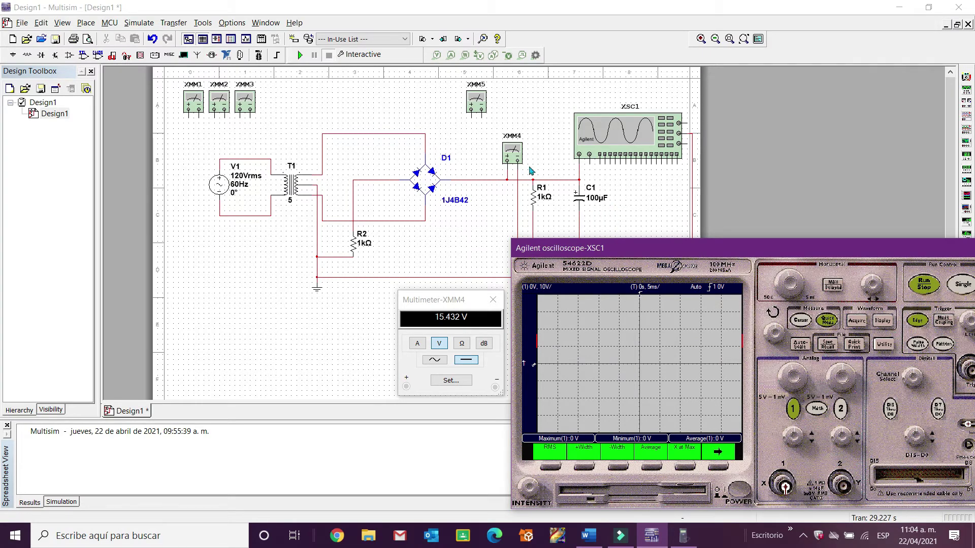
click(300, 55)
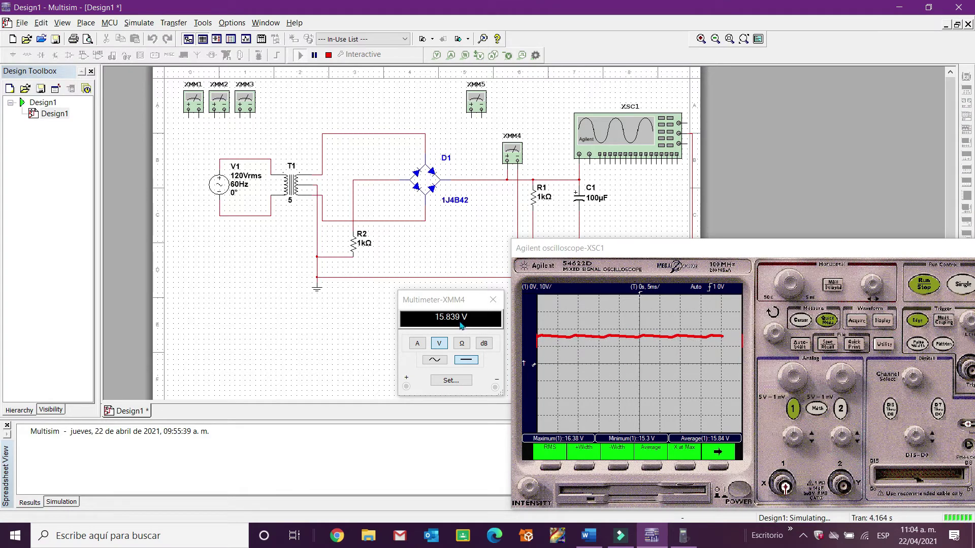
click(329, 55)
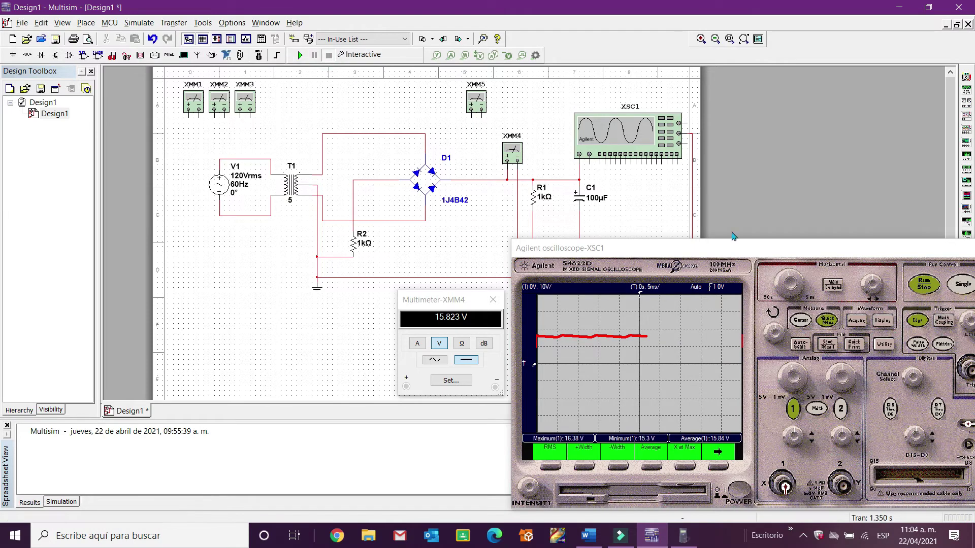
click(299, 55)
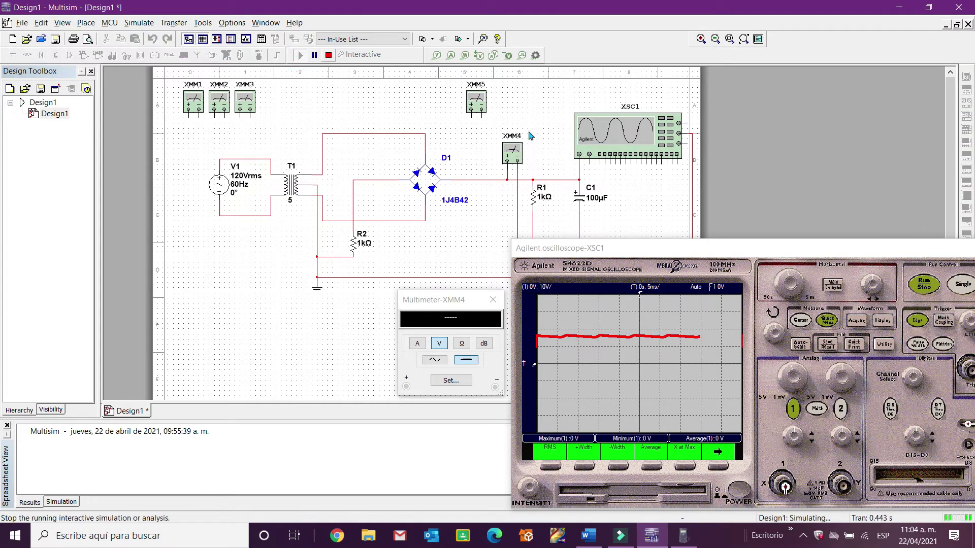
click(924, 285)
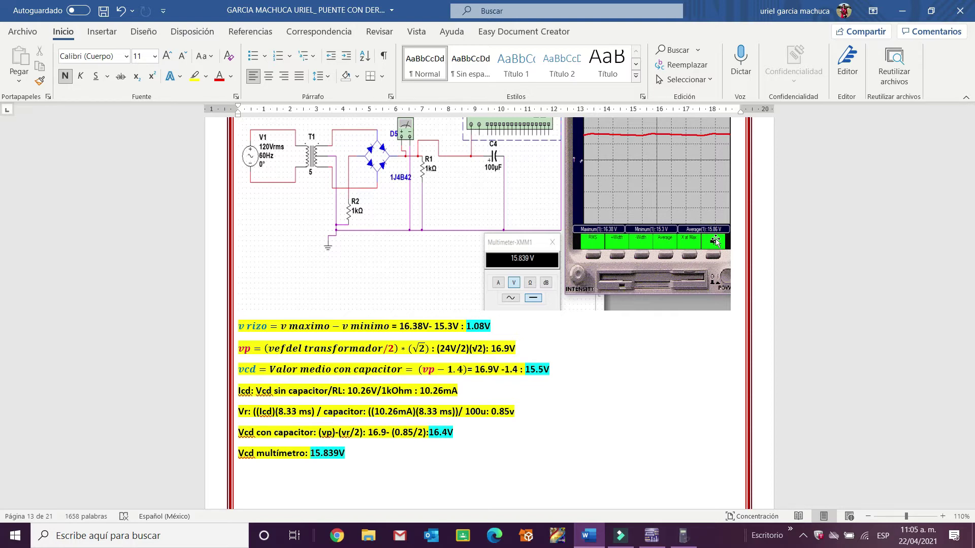
Step: In the calculator, compute Vr for the 100 µF case as 10.26×10^-3 times 8.33×10^-3, divided by 100×10^-6
click(685, 535)
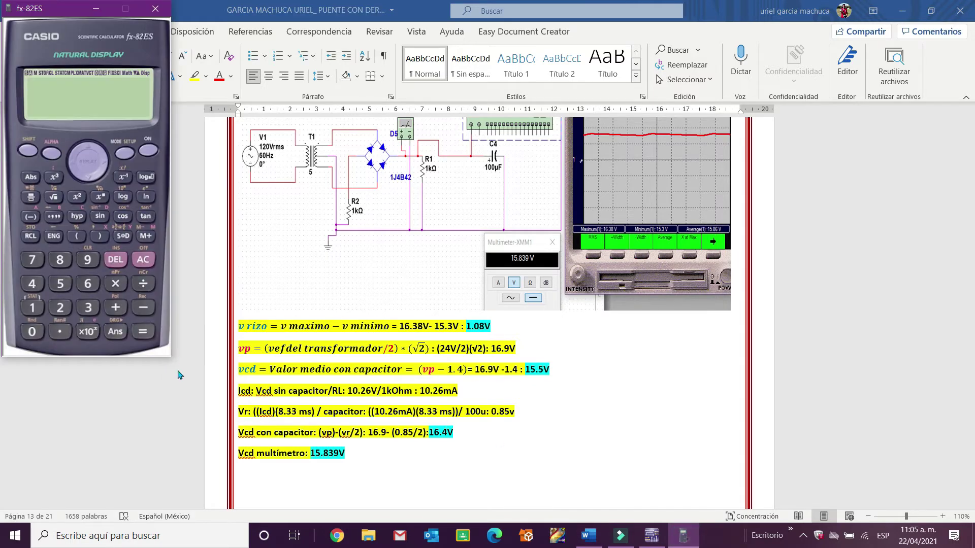
text(10.26e-3*8.33e-3)
key(Return)
text(/100)
click(82, 334)
click(88, 284)
click(143, 331)
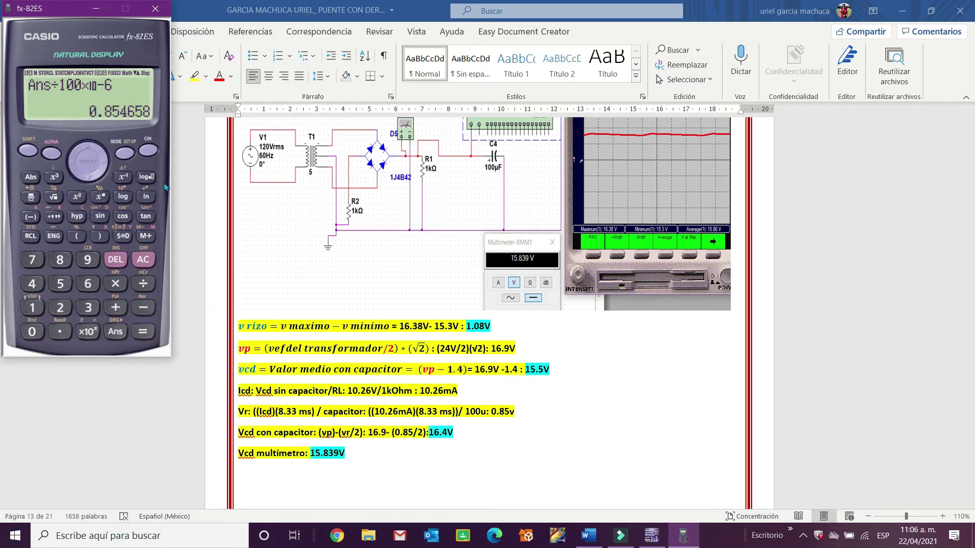
Step: Clear the calculator and compute the 100 µF capacitor-filtered Vcd as 16.9−(0.85÷2)
click(152, 154)
text(16.9-(0.85/2))
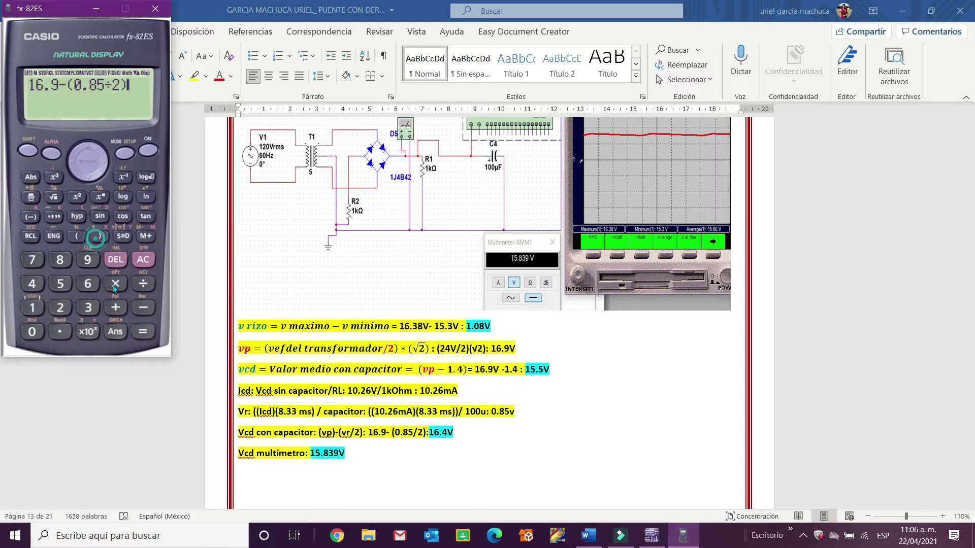
key(Return)
click(29, 150)
click(142, 332)
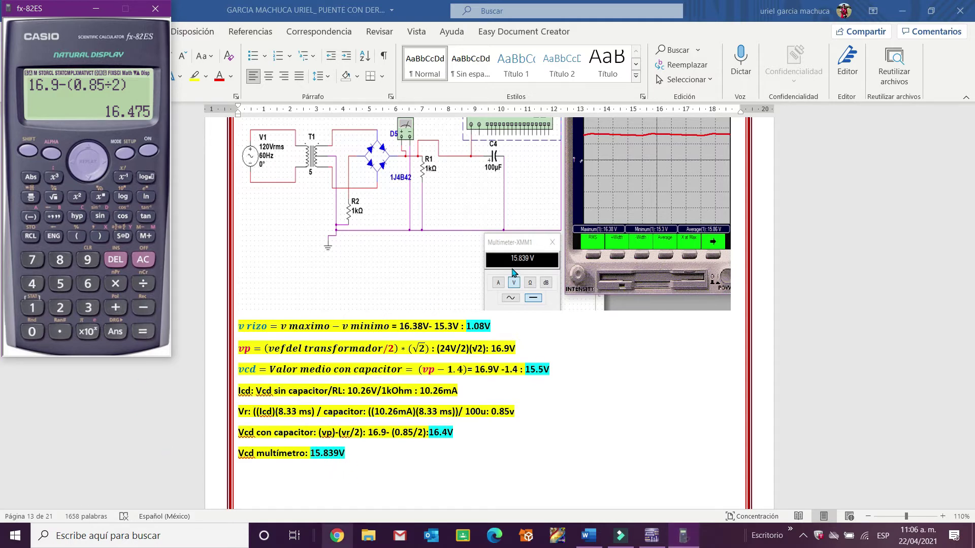
Step: Return to the Word document and examine the oscilloscope and multimeter section for R2 with the 1 µF capacitor
click(496, 448)
scroll(496, 448, down, 10)
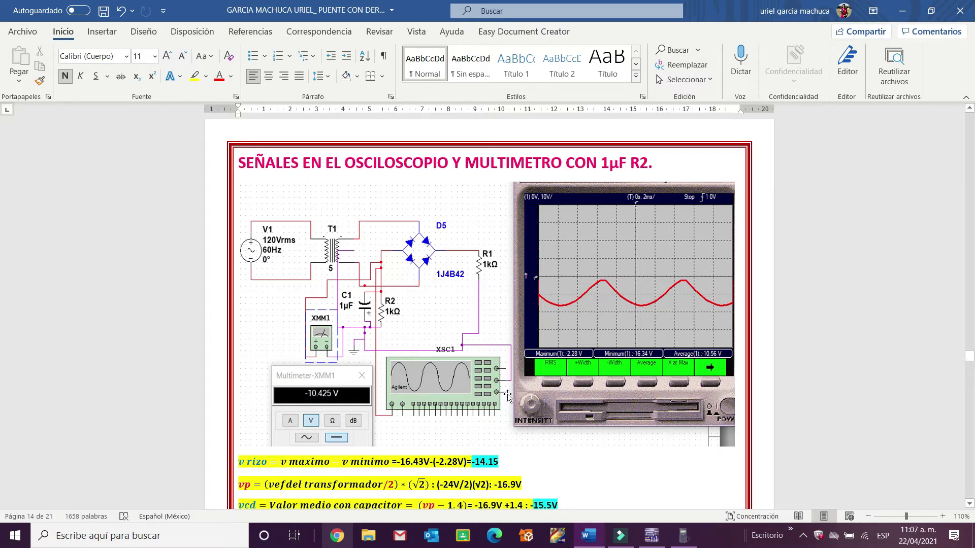
scroll(522, 414, down, 1)
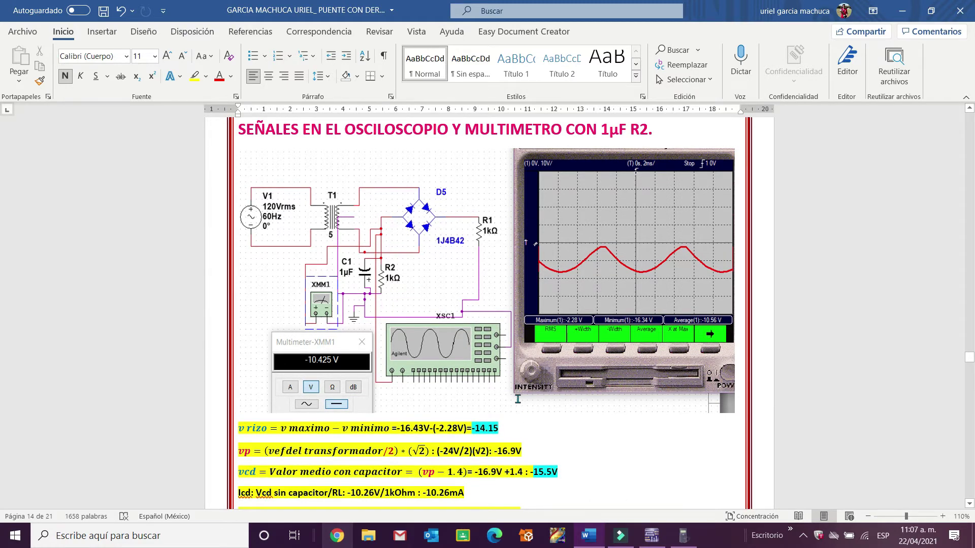
scroll(518, 399, down, 2)
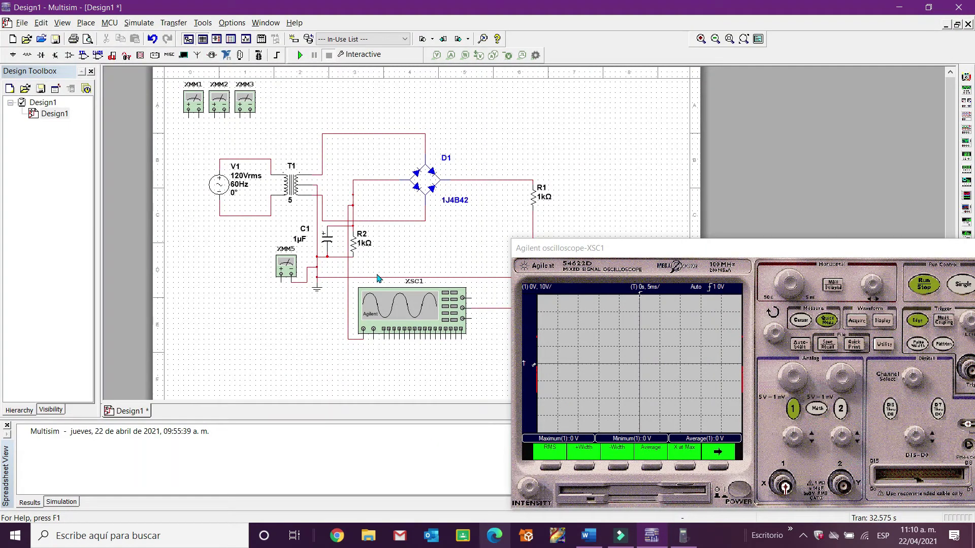
Step: Open multimeter XMM5 below the circuit, run the simulation with the 1 µF capacitor across R2, and freeze the oscilloscope trace
double_click(286, 265)
drag(365, 328, 422, 391)
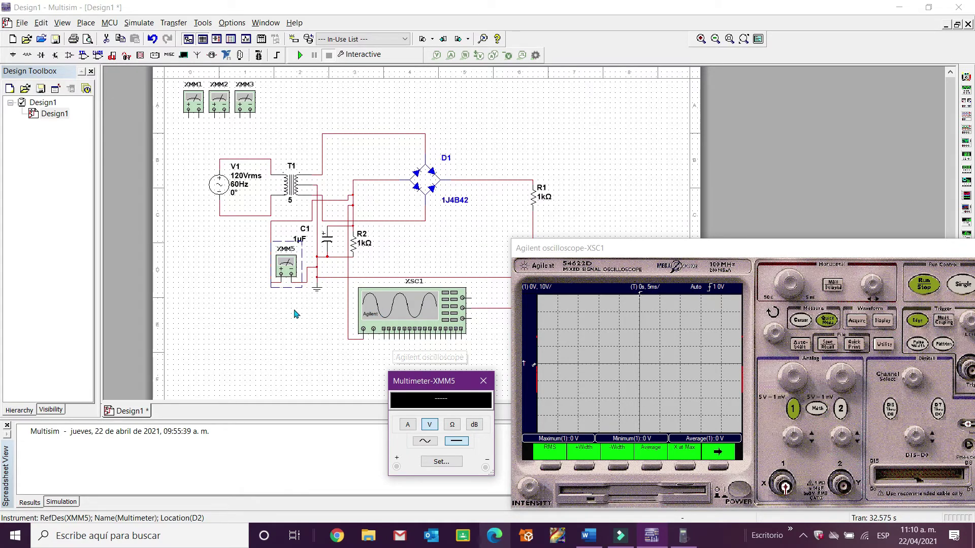
click(293, 339)
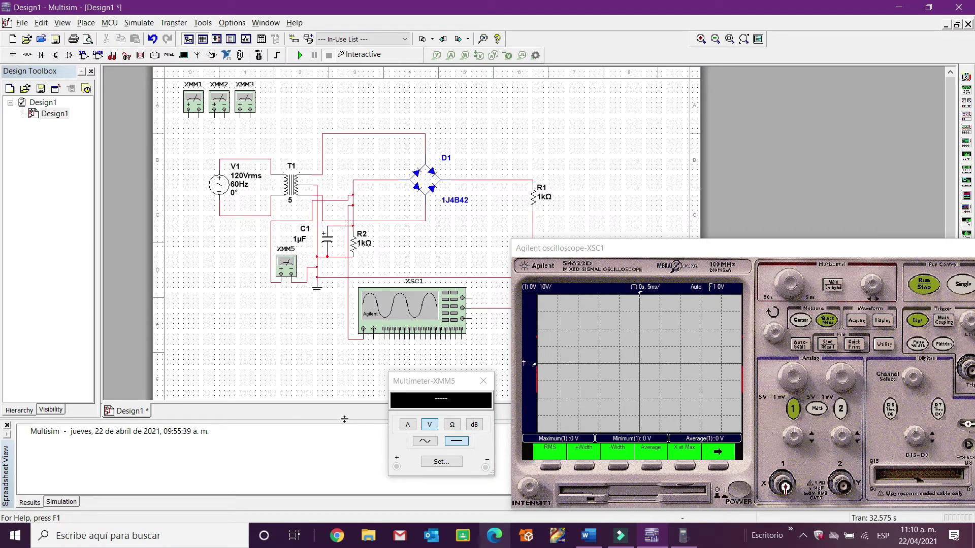
click(298, 55)
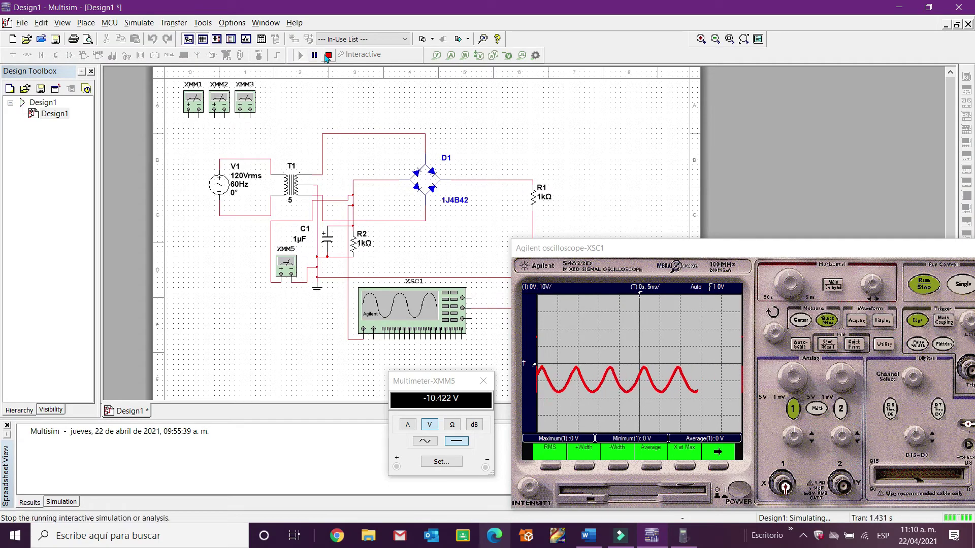
click(924, 284)
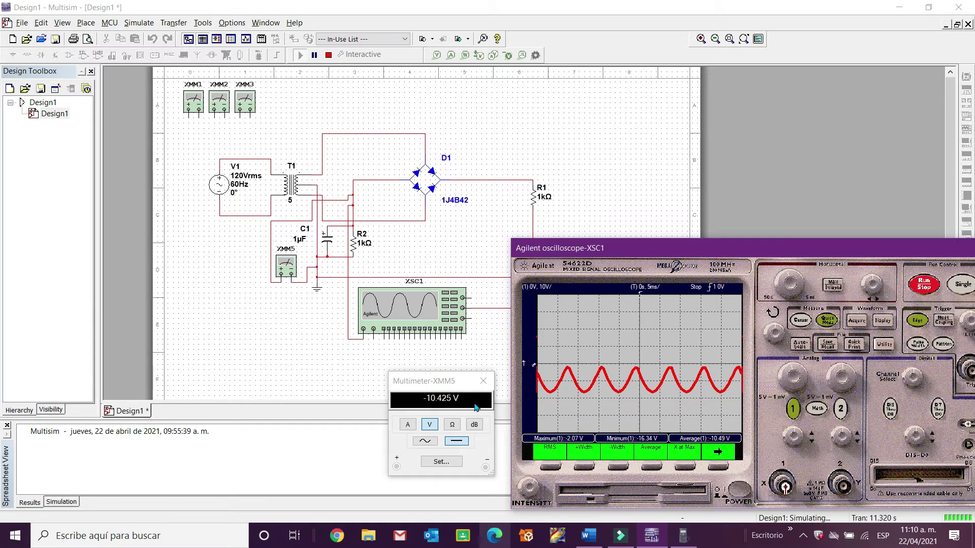
Step: Measure the maximum, minimum and average of R2's 1 µF signal on the oscilloscope, and switch to the Word document
click(717, 467)
click(717, 468)
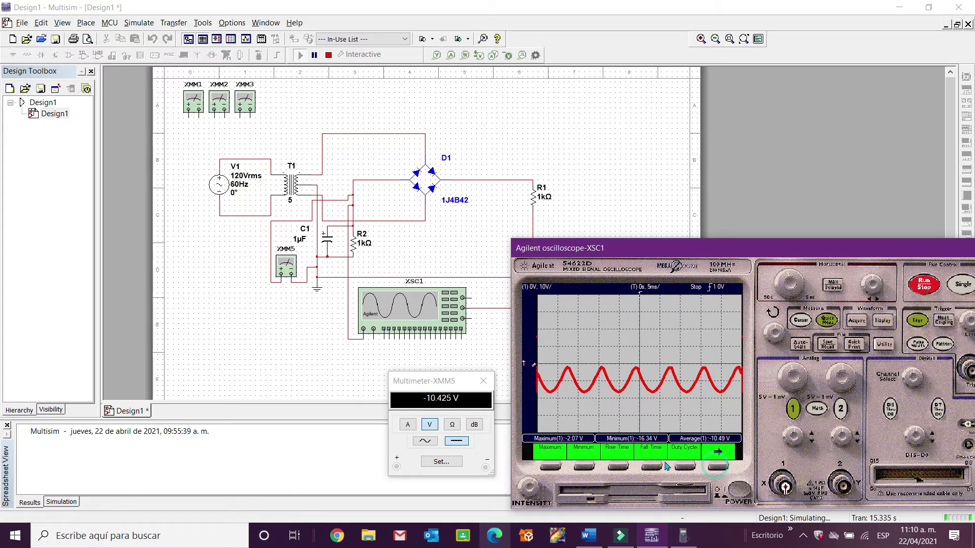
click(545, 467)
click(585, 468)
click(716, 468)
click(648, 468)
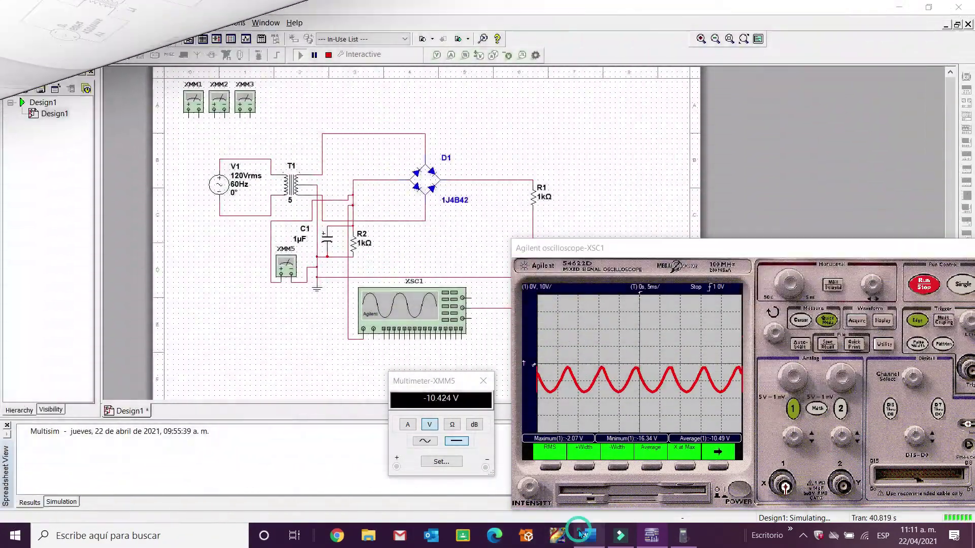
click(581, 534)
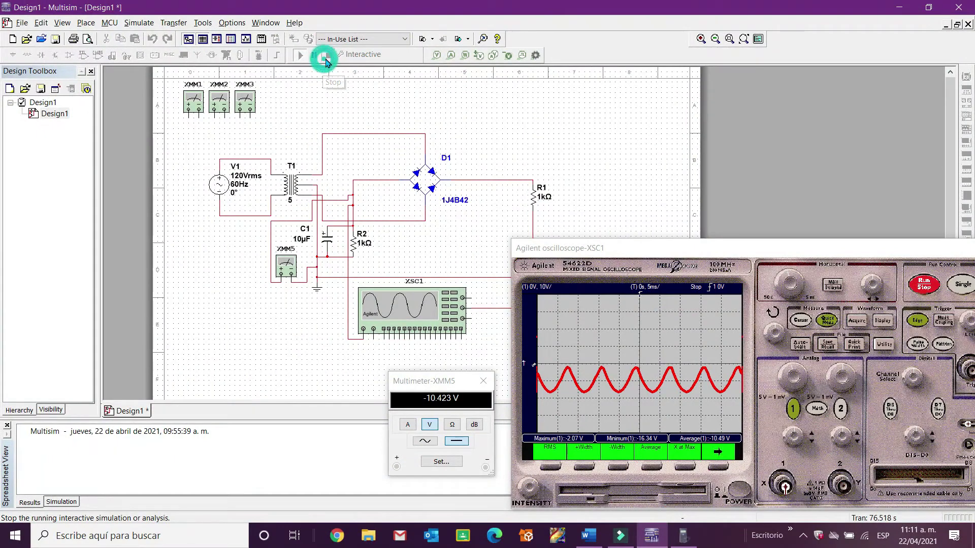
Step: Stop the running simulation, reset the oscilloscope acquisition, rerun with C1 at 10 µF across R2, and freeze the trace
click(328, 57)
click(939, 283)
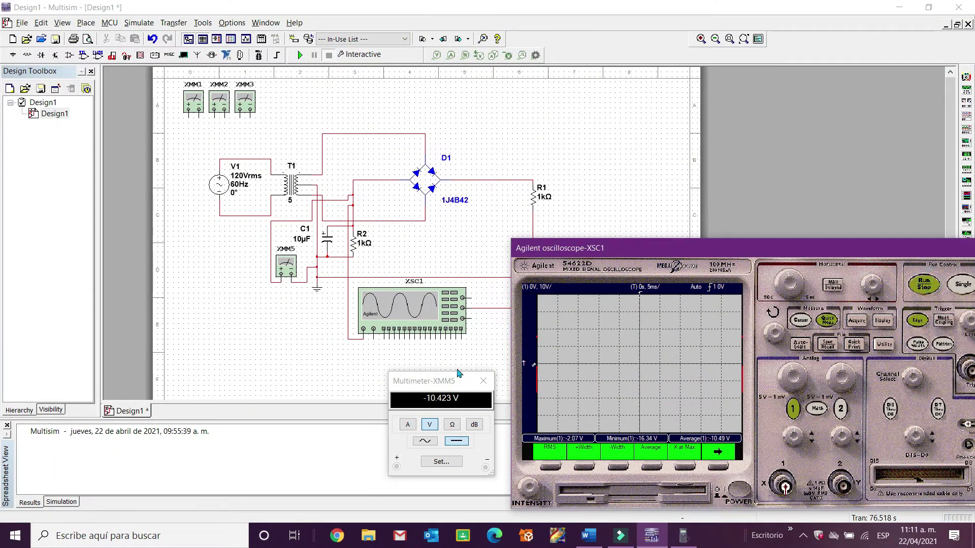
click(450, 443)
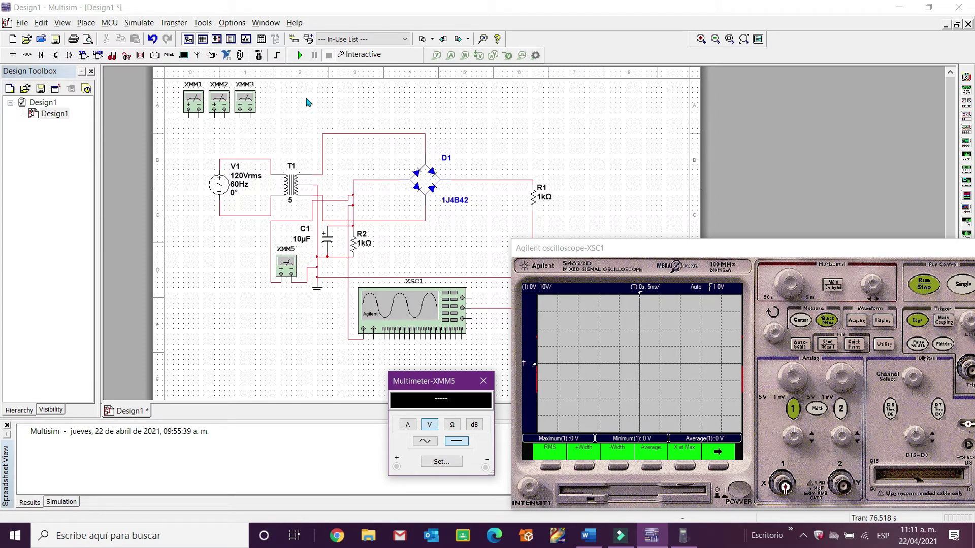
click(300, 54)
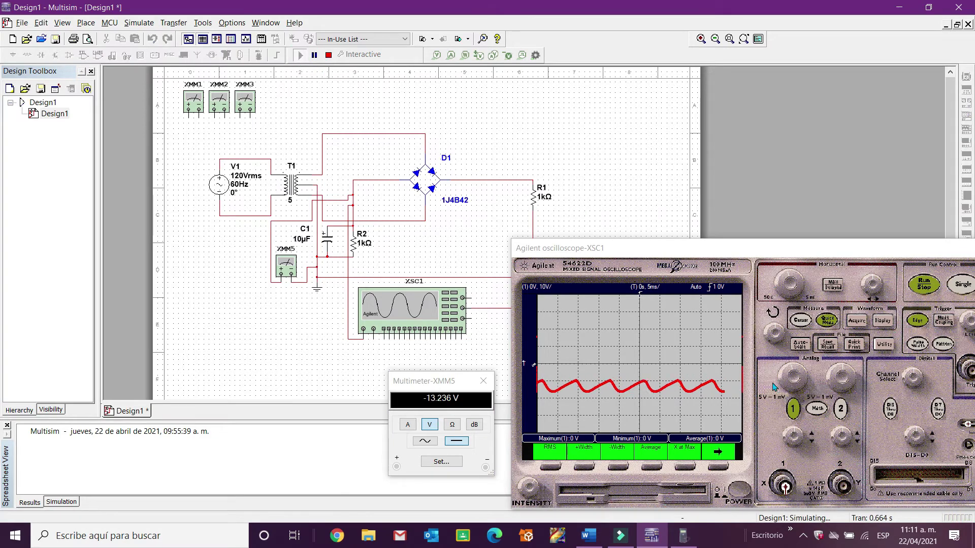
click(958, 289)
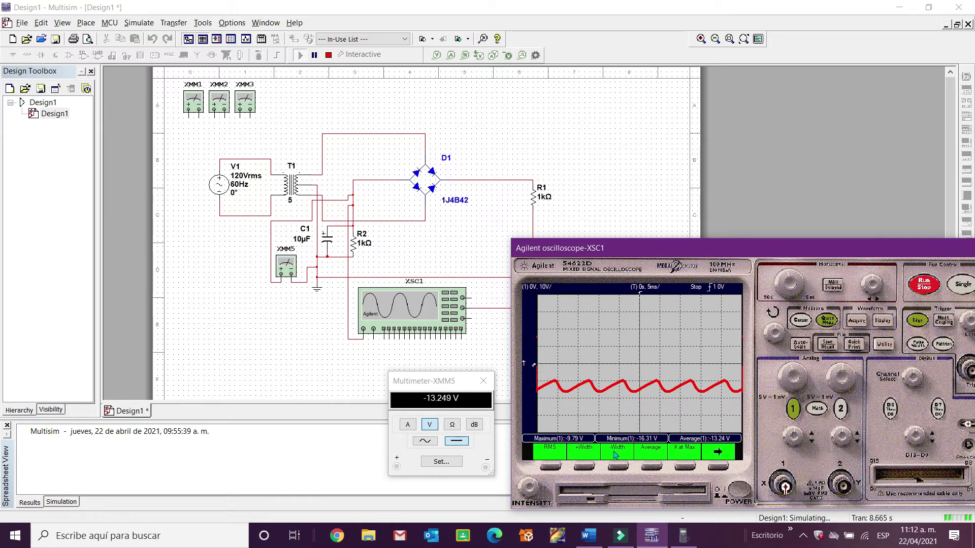
Step: Measure the maximum, minimum and average of R2's 10 µF signal on the oscilloscope
click(717, 467)
click(718, 466)
click(551, 466)
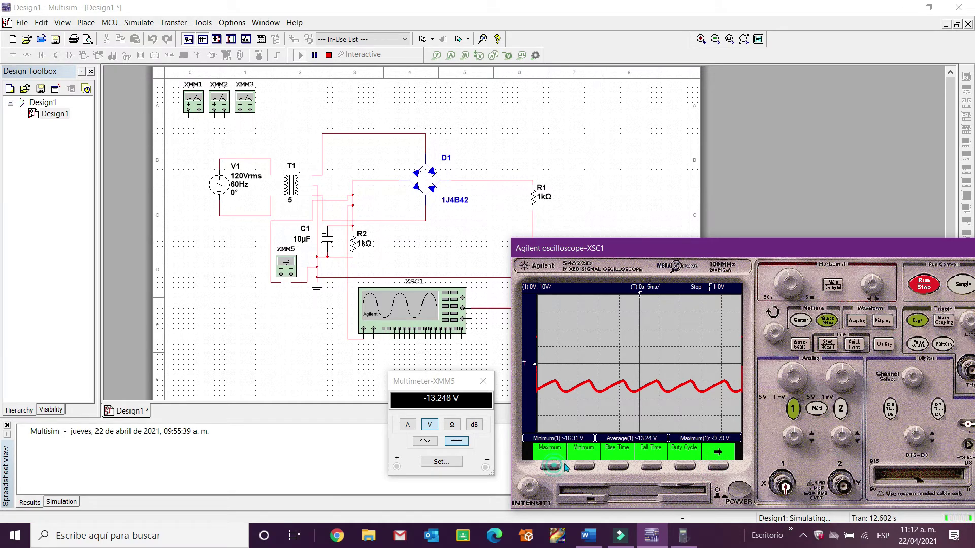
click(584, 466)
click(718, 466)
click(651, 466)
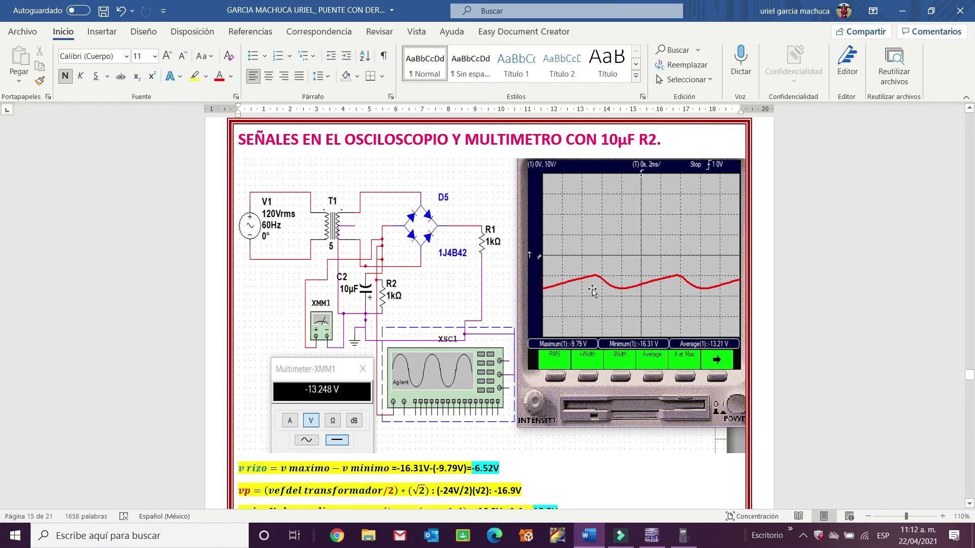
Step: Review the Word document's ripple, Vp, Vcd, Icd and Vr calculations for R2 with the 10 µF capacitor
scroll(596, 285, down, 4)
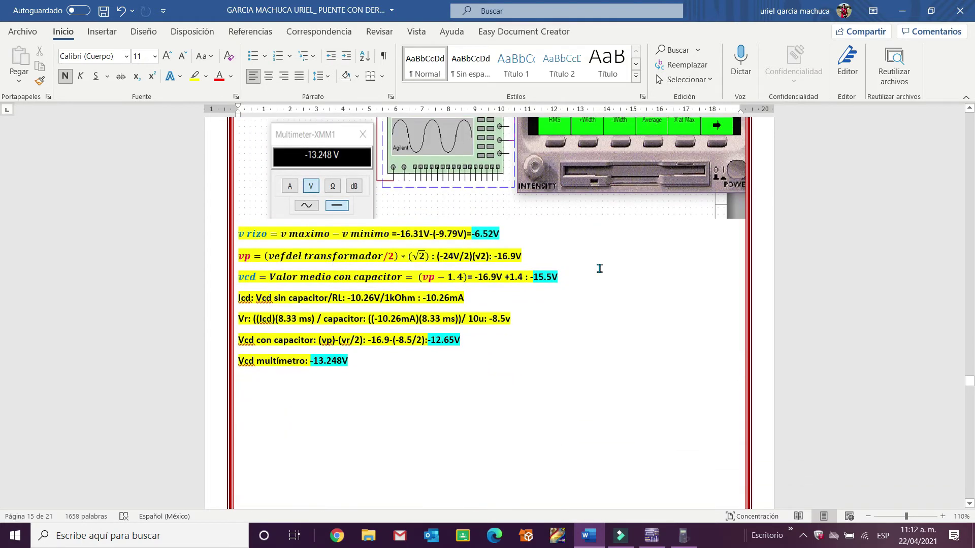
right_click(604, 269)
click(568, 319)
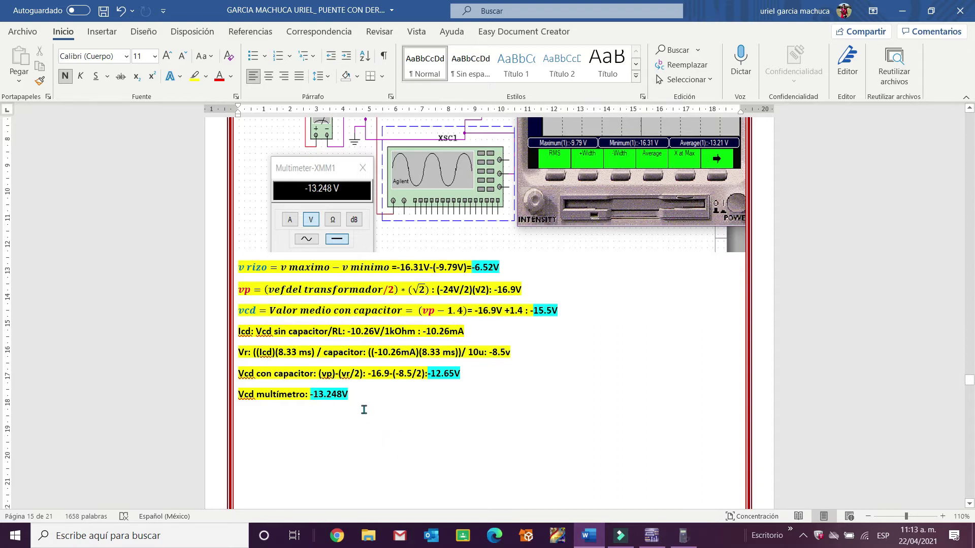
double_click(375, 373)
key(Right)
click(399, 394)
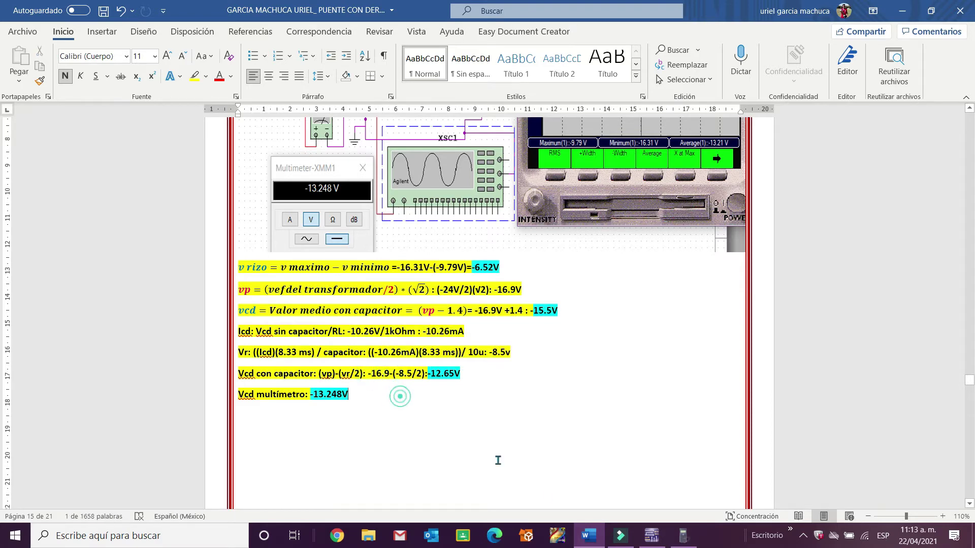
click(652, 536)
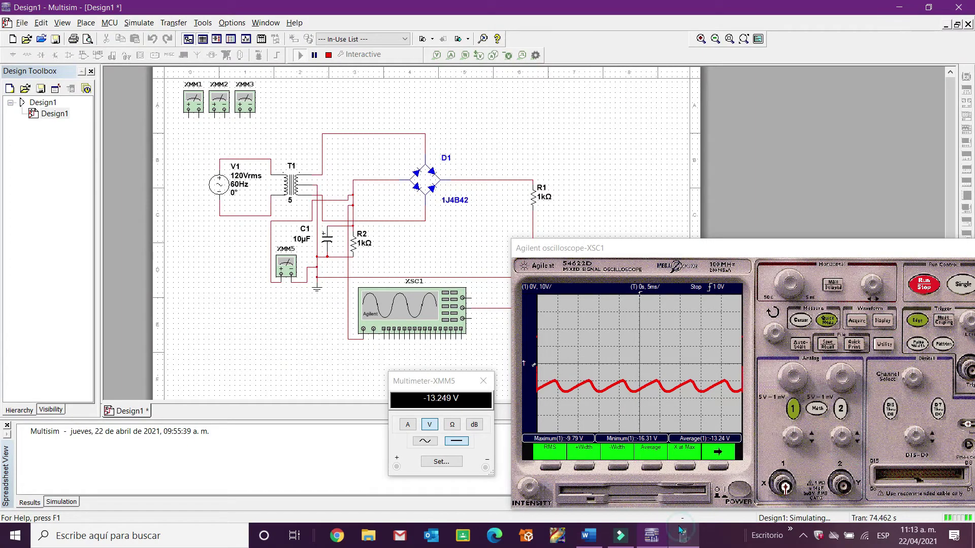
click(652, 535)
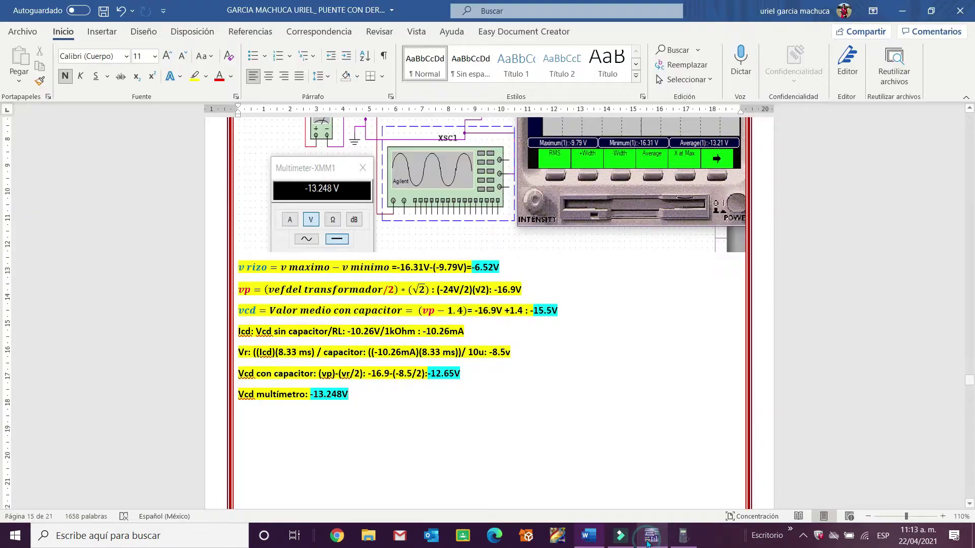
Step: Open the calculator and enter −10.26×10^-3 as the current Icd for R2's 10 µF case
click(685, 538)
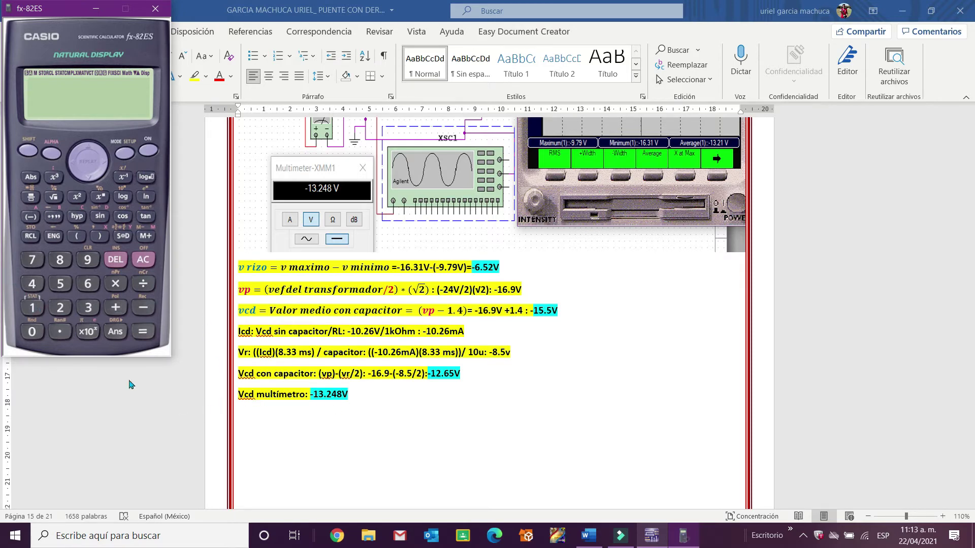
click(148, 309)
click(32, 331)
click(61, 332)
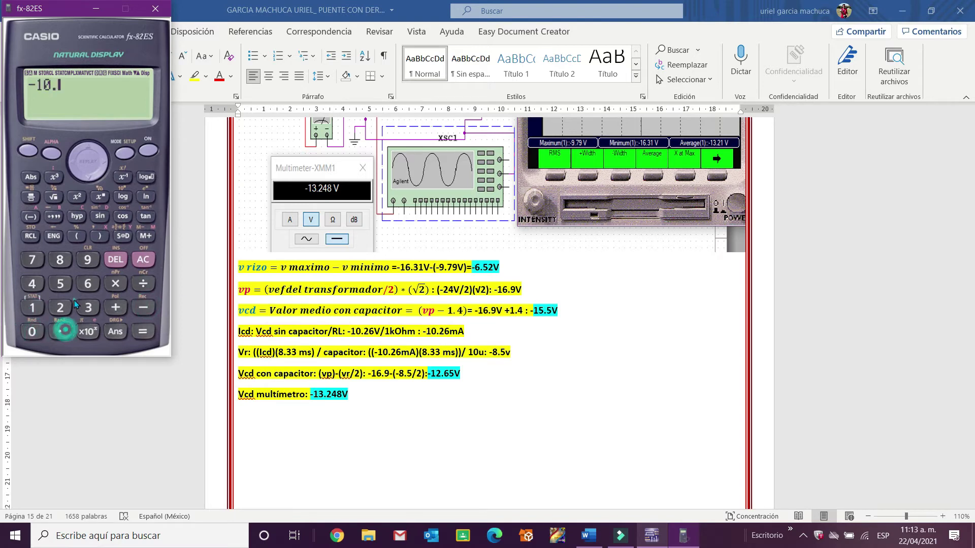
click(61, 307)
click(87, 284)
click(87, 331)
click(143, 307)
click(85, 309)
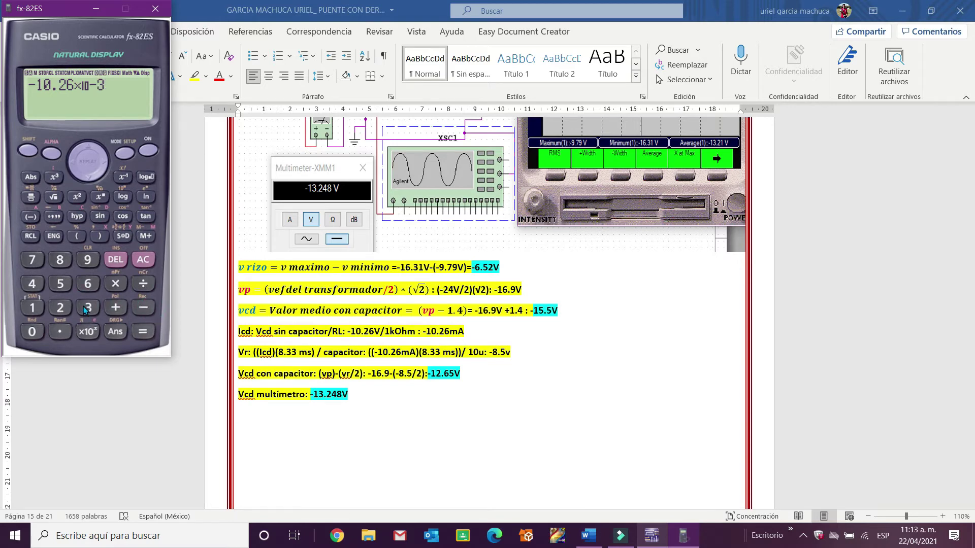
Step: Multiply the entered current by 8.33×10^-3 to compute the ripple numerator for R2's 10 µF case
click(114, 287)
click(61, 262)
click(59, 332)
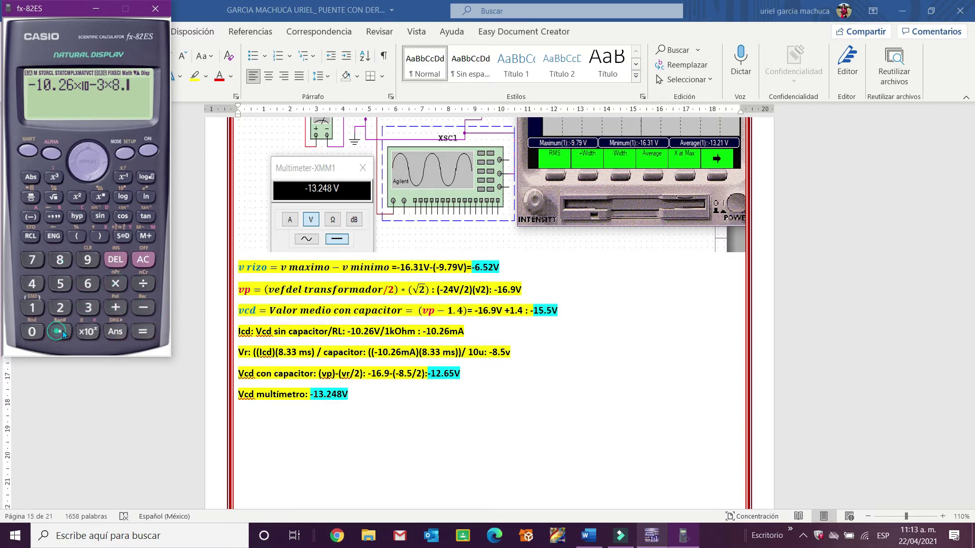
click(87, 307)
click(88, 307)
click(88, 332)
click(143, 307)
click(87, 307)
click(142, 332)
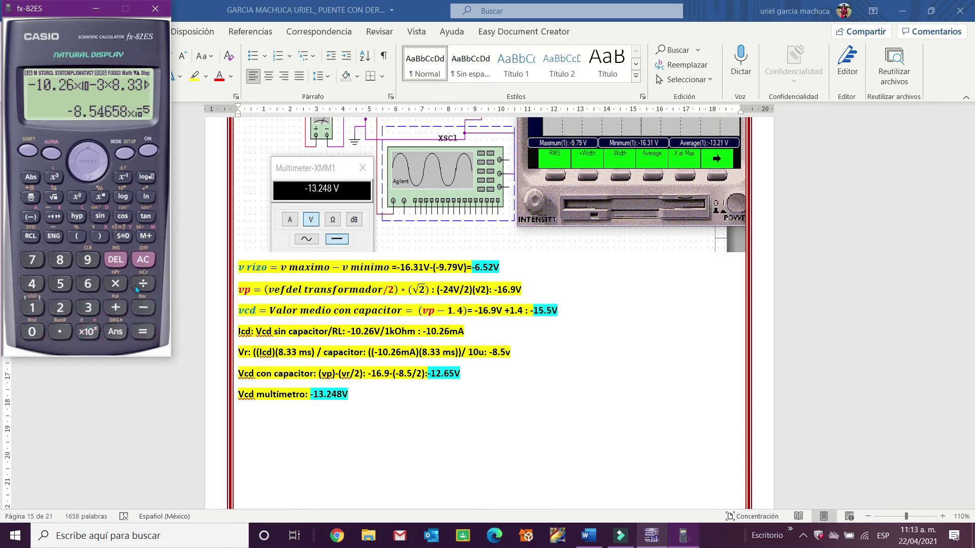
Step: Divide the current calculator result by 10×10^-6 to compute Vr for R2's 10 µF case
click(142, 283)
click(32, 331)
click(87, 331)
click(146, 309)
click(88, 284)
click(143, 331)
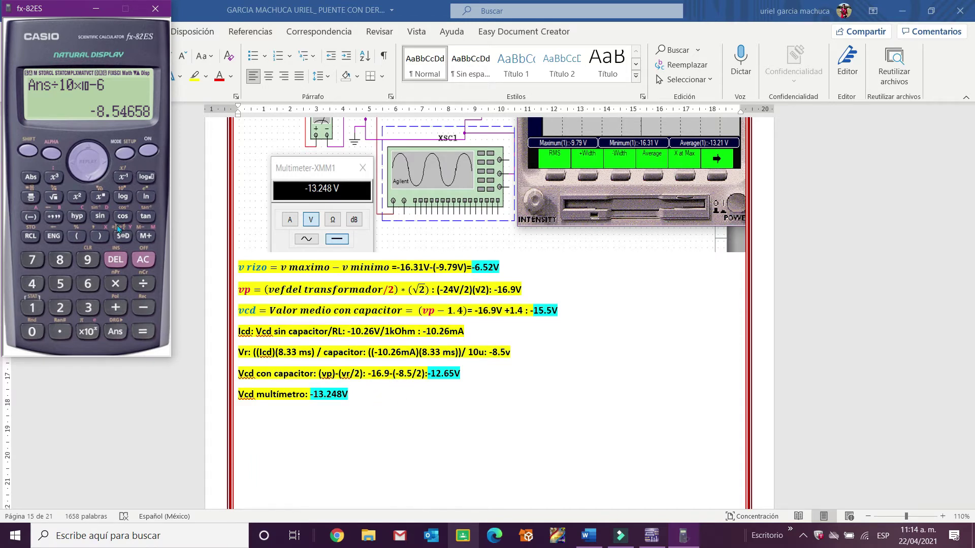
Step: Compute the Vcd with capacitor for R2's 10 µF case as −16.9−(−8.5÷2)
key(Escape)
text(-16.9-(-8.5/2)
key(Return)
key(Escape)
text(-16.9-(-8.5/2))
click(145, 331)
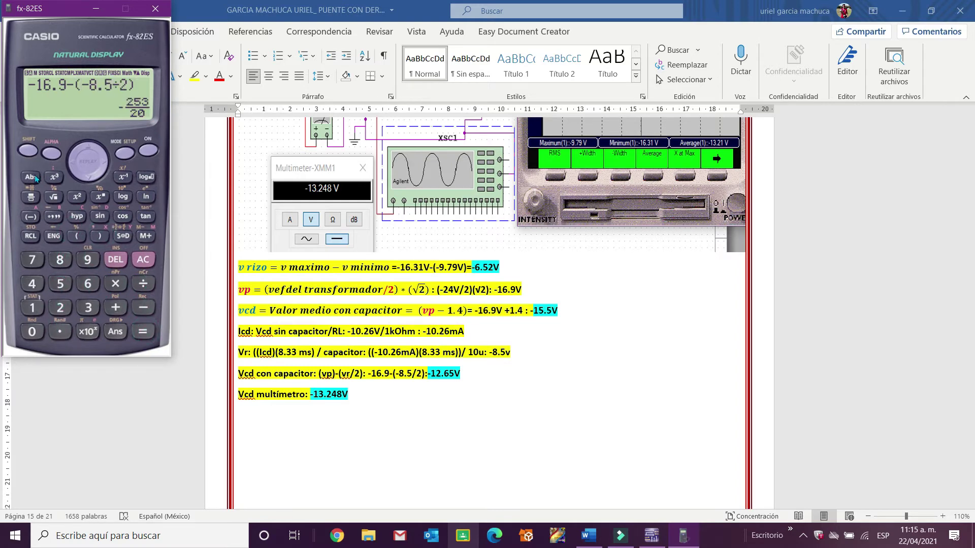
click(143, 326)
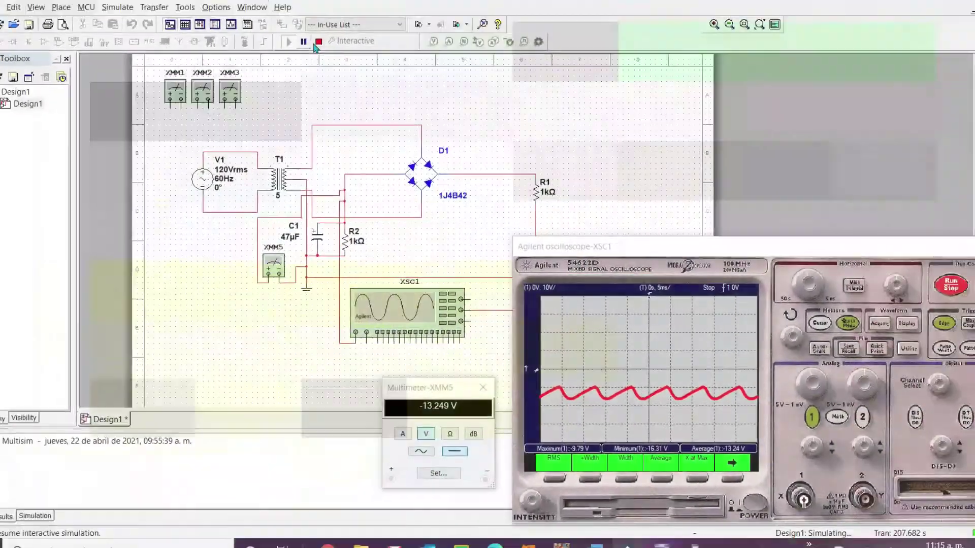
Step: Restart the Multisim simulation with the 47 µF capacitor across R2, keeping XMM5 in DC mode, and freeze the oscilloscope trace
click(318, 43)
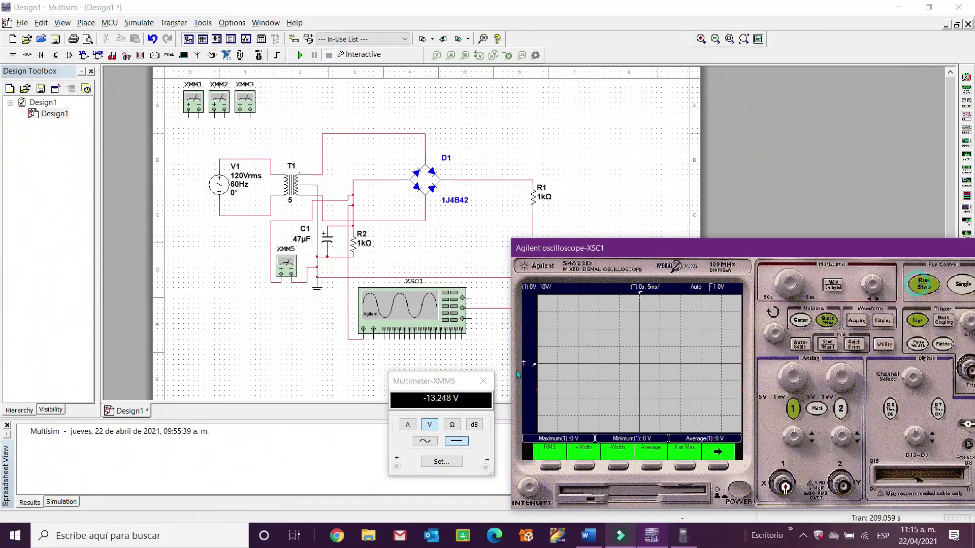
click(425, 441)
click(448, 443)
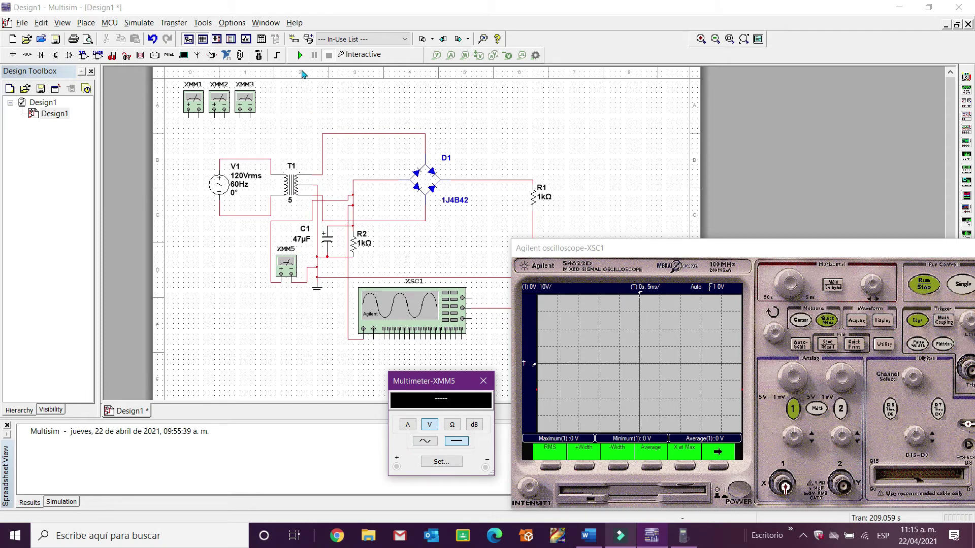
click(299, 55)
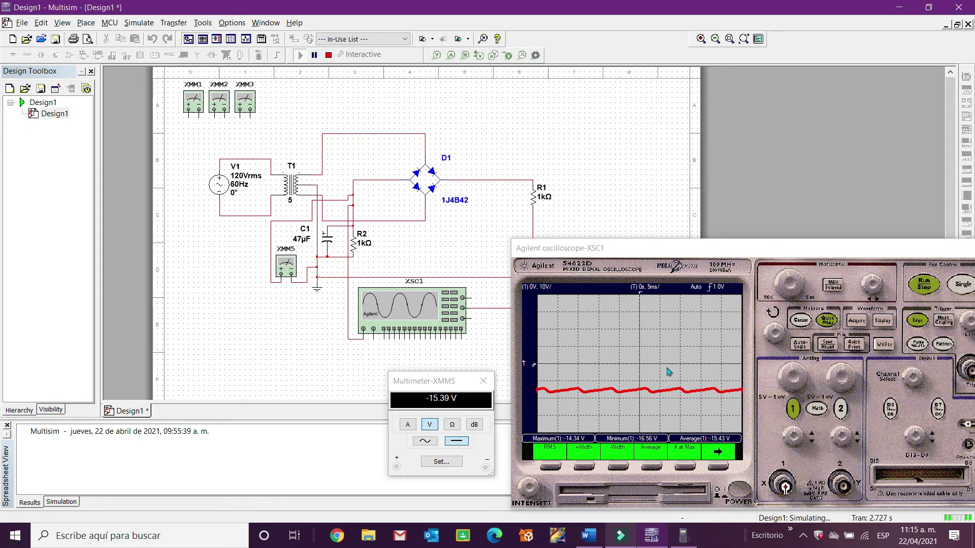
click(923, 284)
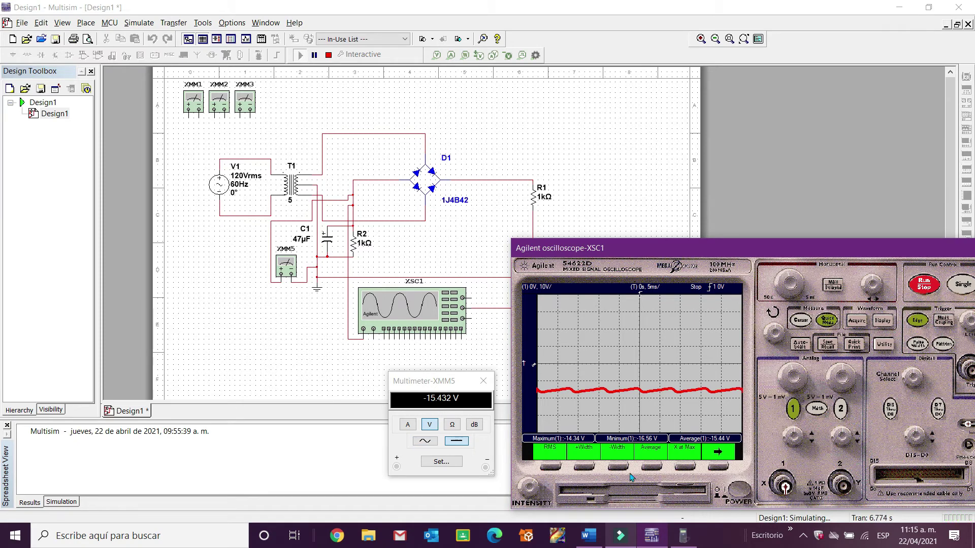
Step: Measure the maximum, minimum and average of R2's 47 µF signal on the oscilloscope
click(714, 467)
click(714, 467)
click(551, 468)
click(584, 467)
click(718, 467)
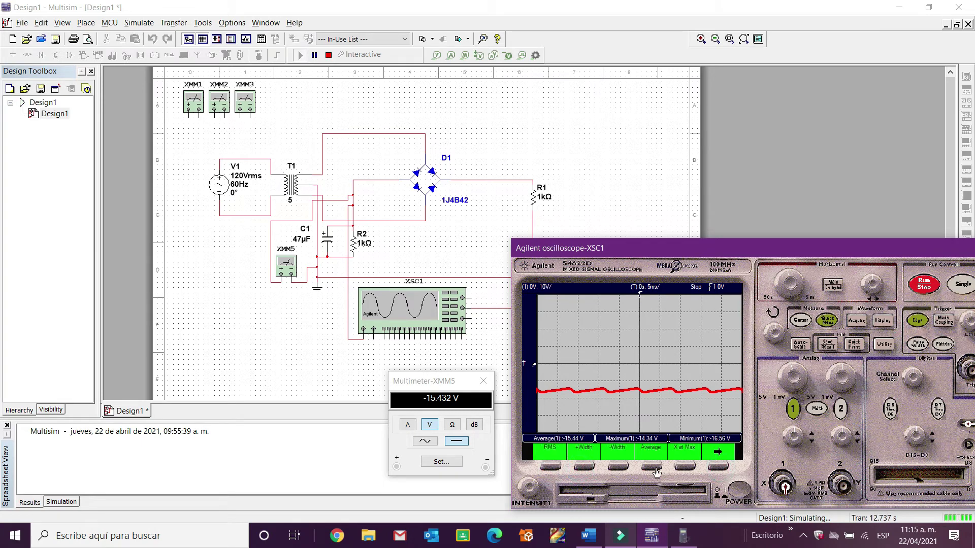
click(648, 468)
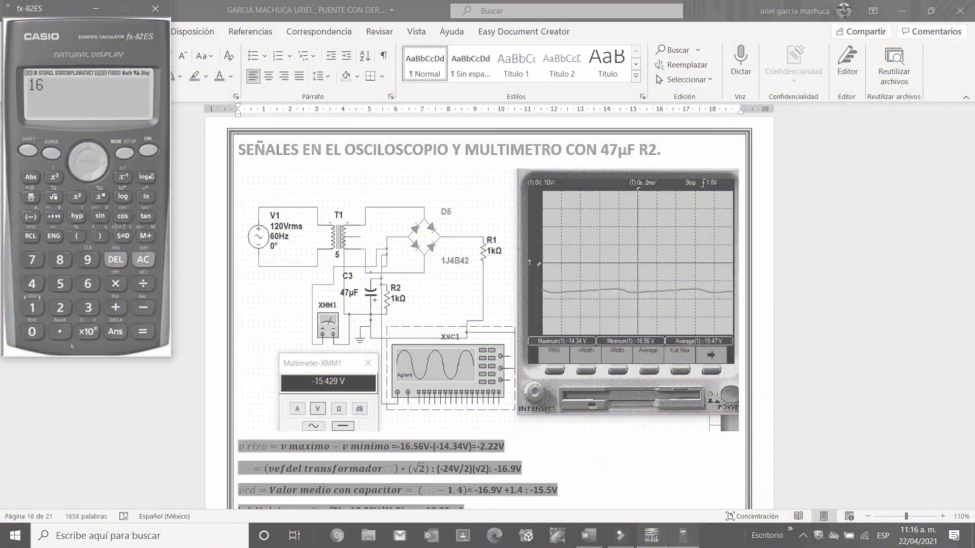
Step: Compute the ripple voltage for R2's 47 µF case on the calculator as −16.56−(−14.34)
click(151, 150)
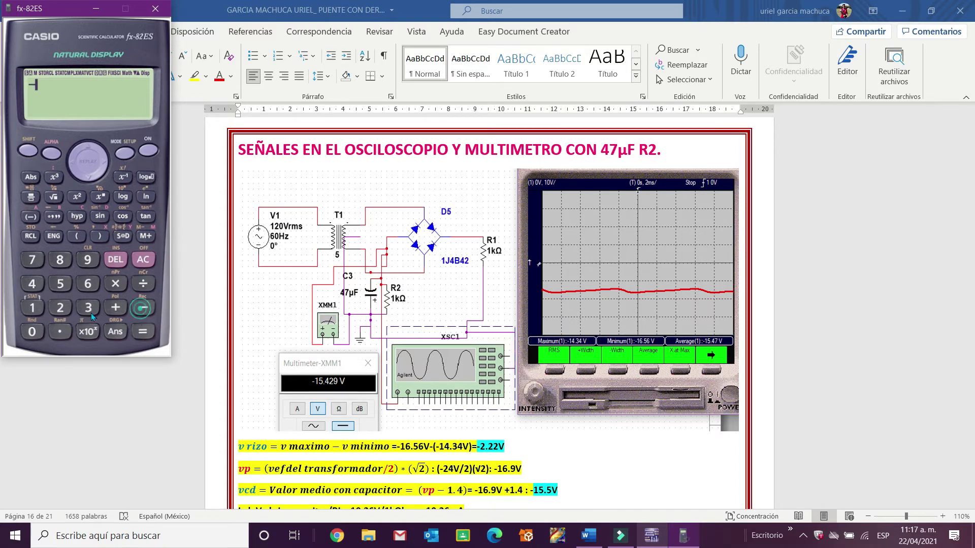
click(32, 307)
click(85, 288)
click(61, 333)
click(60, 284)
click(81, 284)
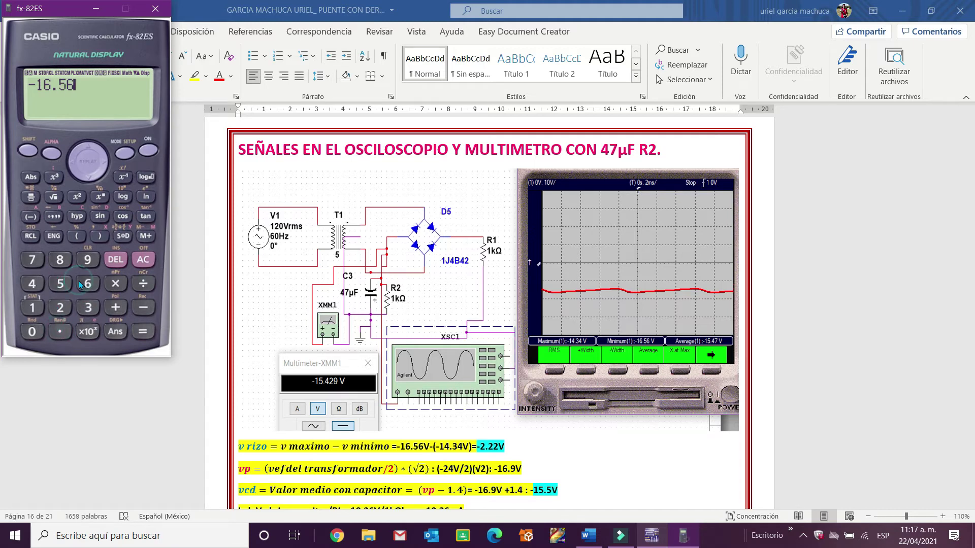
click(146, 311)
click(75, 237)
click(141, 309)
click(32, 308)
click(32, 284)
click(63, 334)
click(87, 307)
click(34, 284)
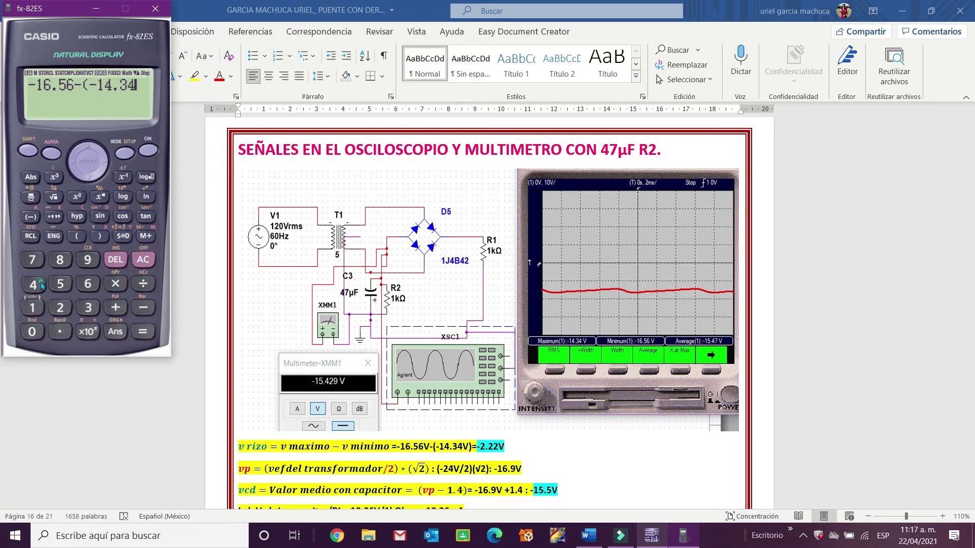
click(97, 237)
click(140, 331)
click(134, 330)
Step: Compute Vr for R2's 47 µF case by multiplying −10.26×10^-3 by 8.33×10^-3 and dividing by 47×10^-6
scroll(146, 411, down, 3)
click(148, 150)
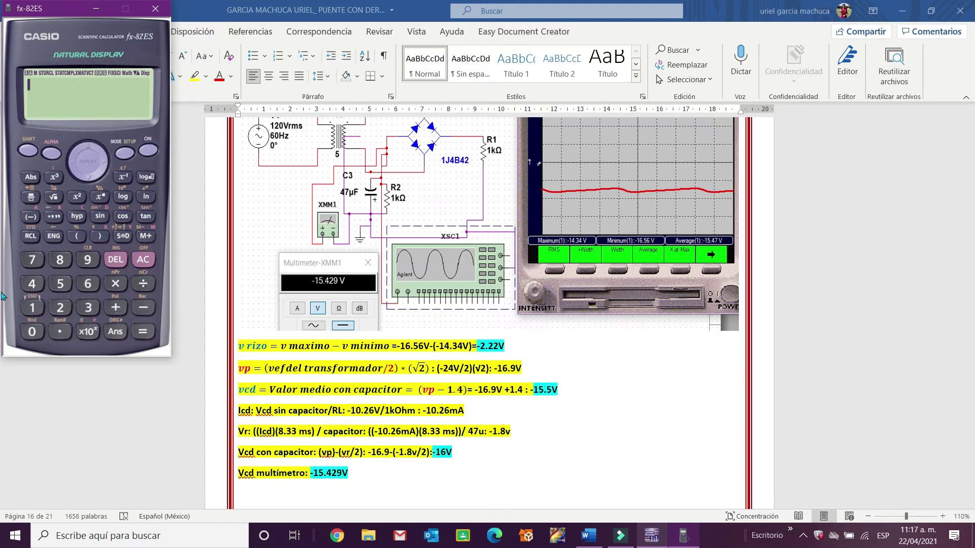
text(-10.26e-3*8.33)
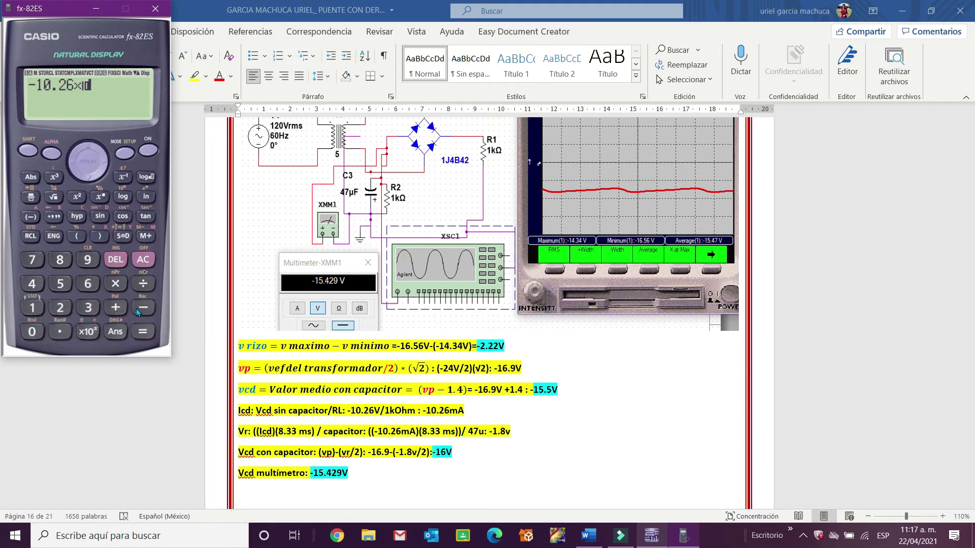
click(143, 331)
click(144, 283)
click(32, 283)
click(32, 259)
click(88, 331)
click(134, 308)
click(88, 284)
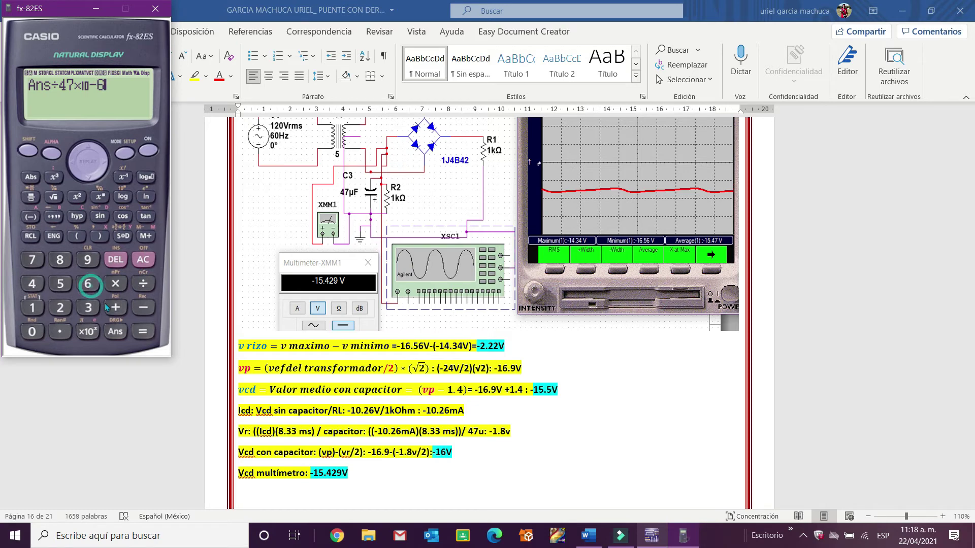
click(141, 336)
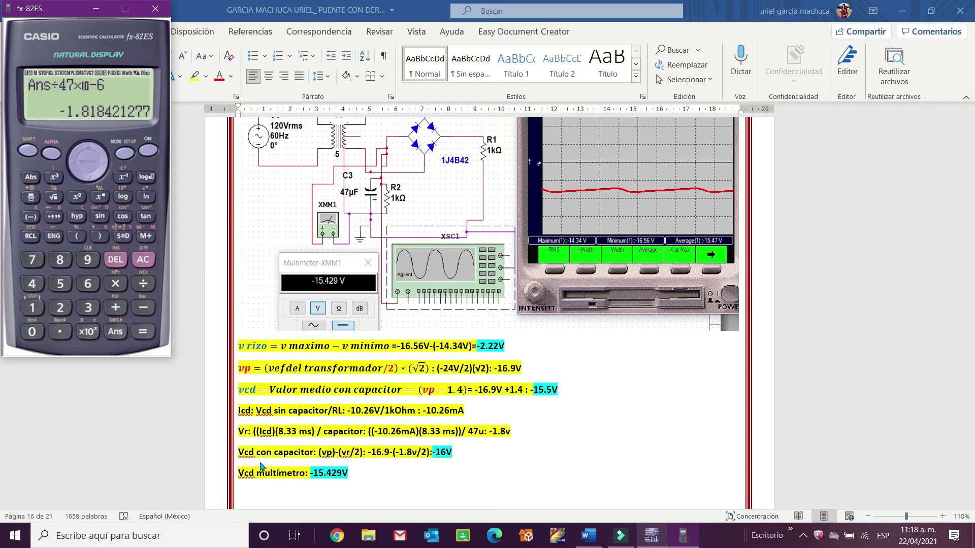
Step: Compute the Vcd with capacitor for R2's 47 µF case as −16.9−(−1.8÷2)
click(145, 150)
click(143, 309)
click(32, 308)
click(87, 283)
click(60, 331)
click(88, 260)
click(143, 308)
click(77, 236)
click(32, 308)
click(60, 259)
click(143, 284)
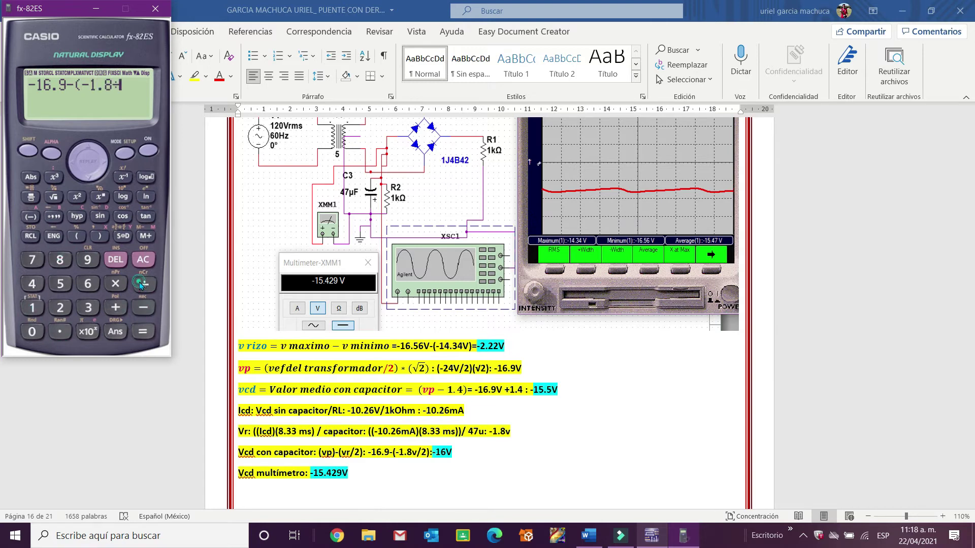
click(62, 307)
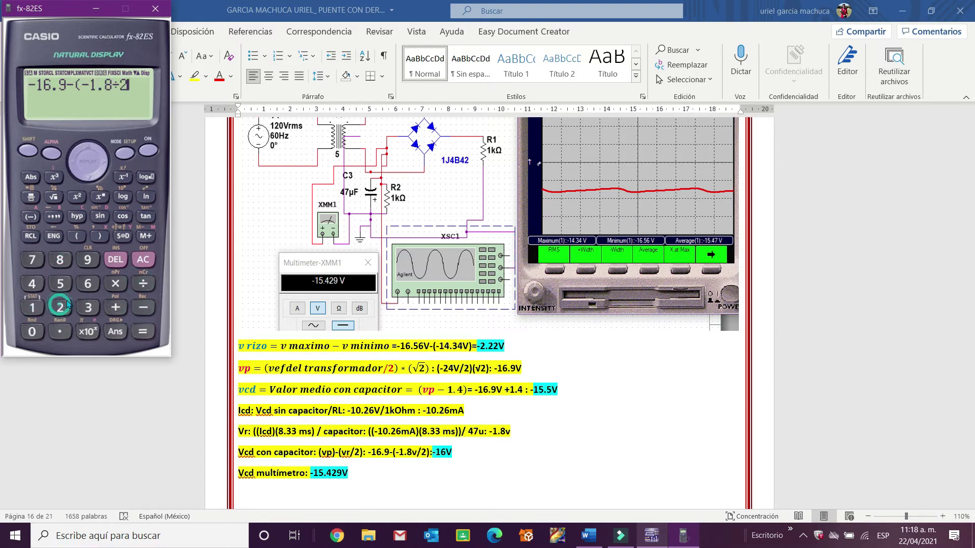
click(100, 235)
click(143, 332)
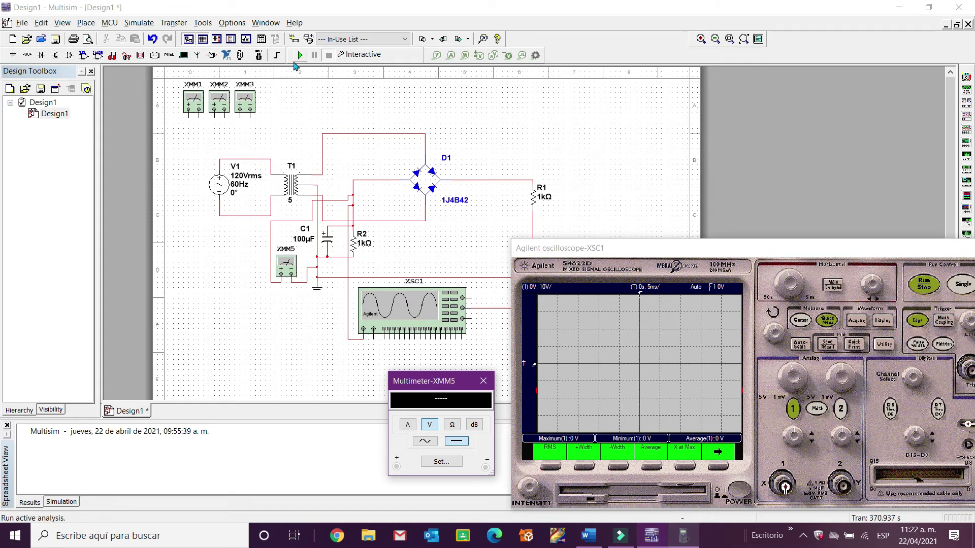
Step: Simulate R2 with the 100 µF capacitor, freeze the oscilloscope trace, and measure its maximum, minimum and average
click(299, 54)
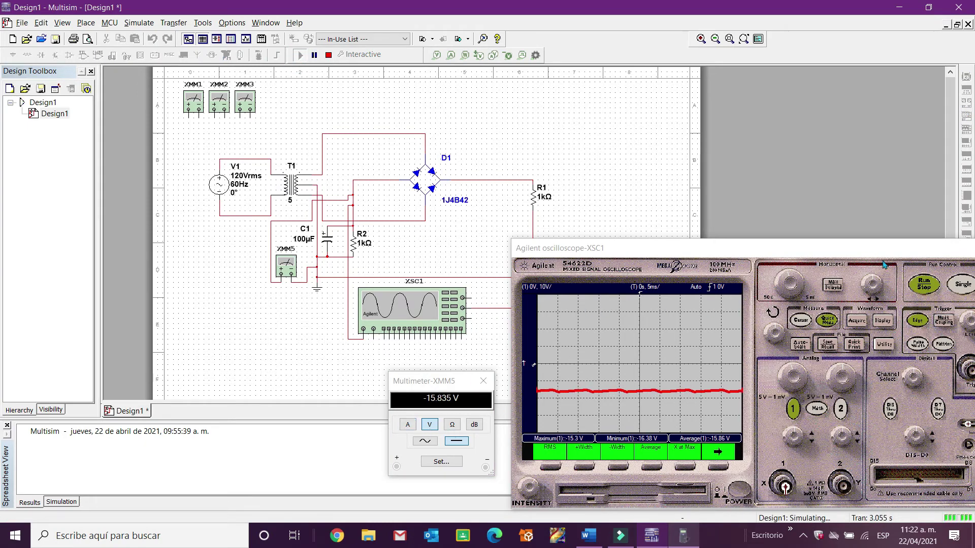
click(923, 284)
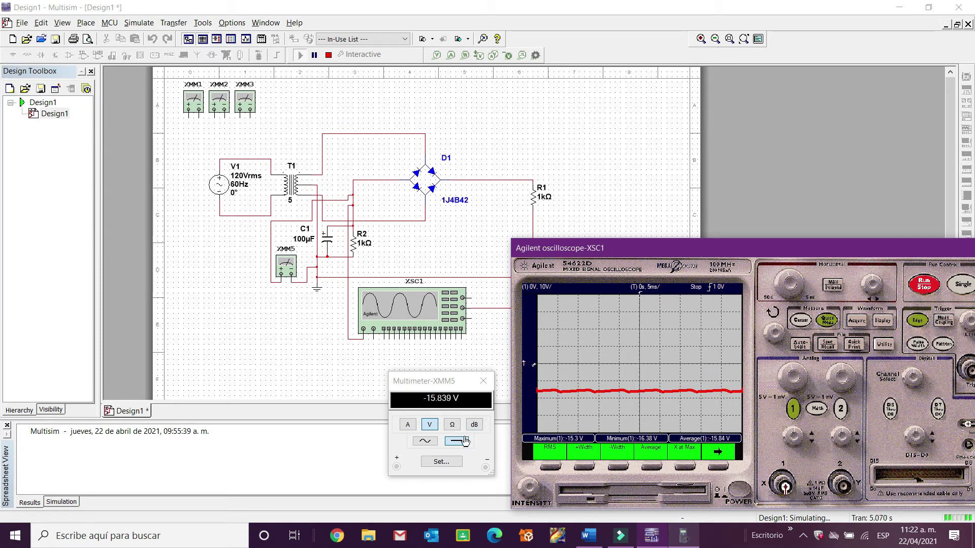
click(718, 467)
click(718, 467)
click(550, 467)
click(584, 467)
click(718, 467)
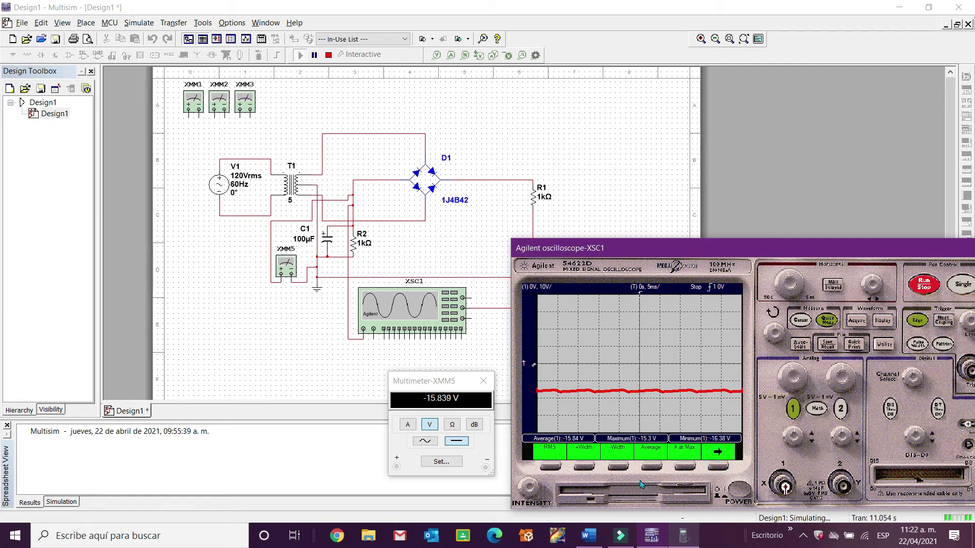
click(649, 467)
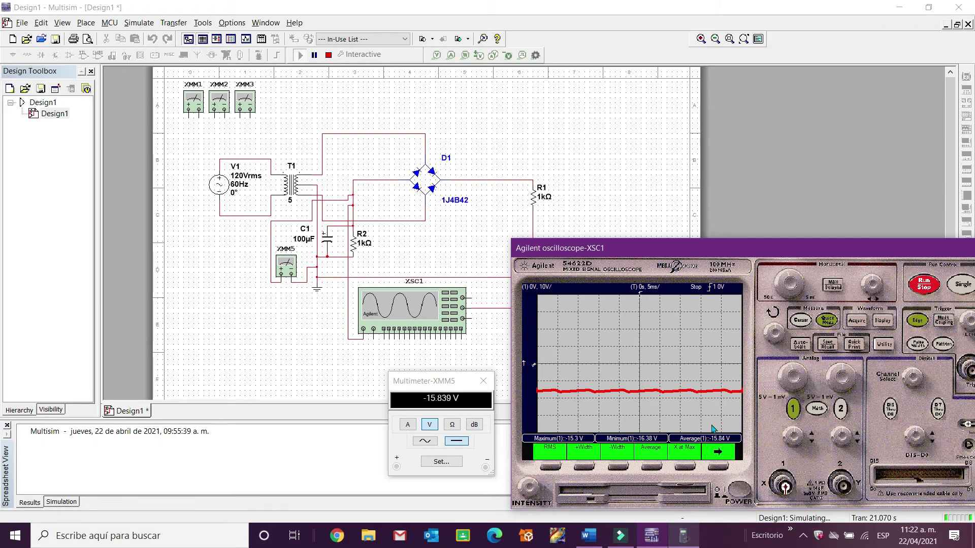
Step: Switch to the Word document and review the calculations for R2 with the 100 µF capacitor
click(593, 541)
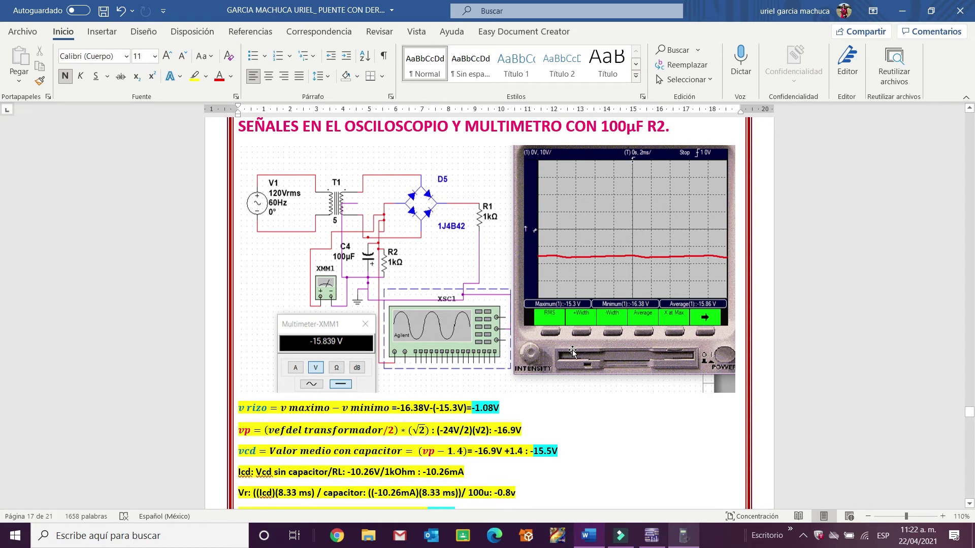
scroll(572, 351, down, 3)
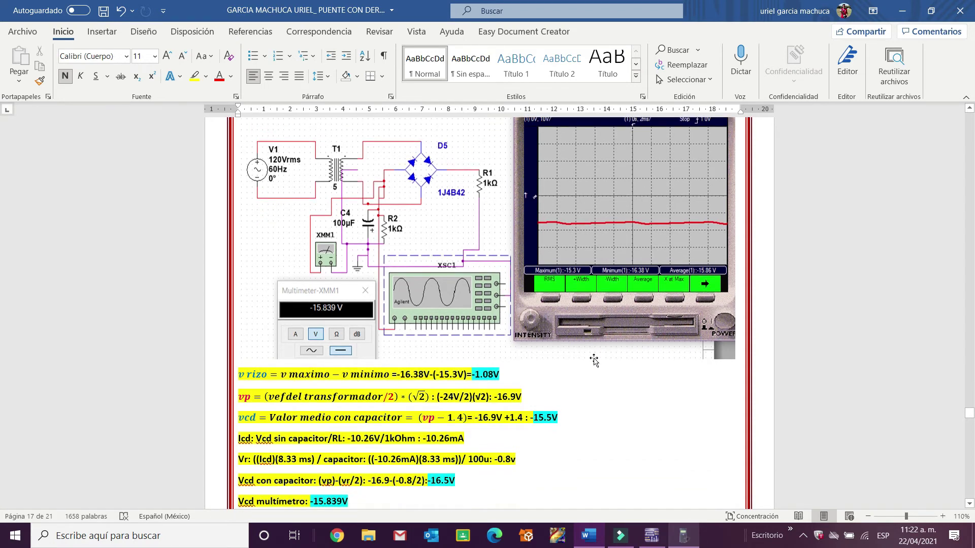
scroll(598, 354, up, 1)
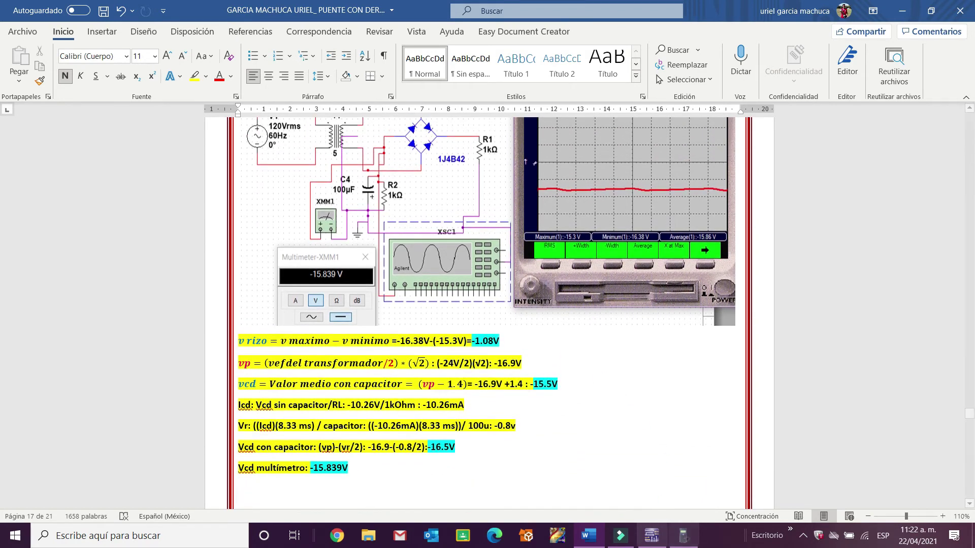
Step: Open the calculator and compute the ripple voltage for R2's 100 µF case as −16.38−(−15.3)
click(680, 537)
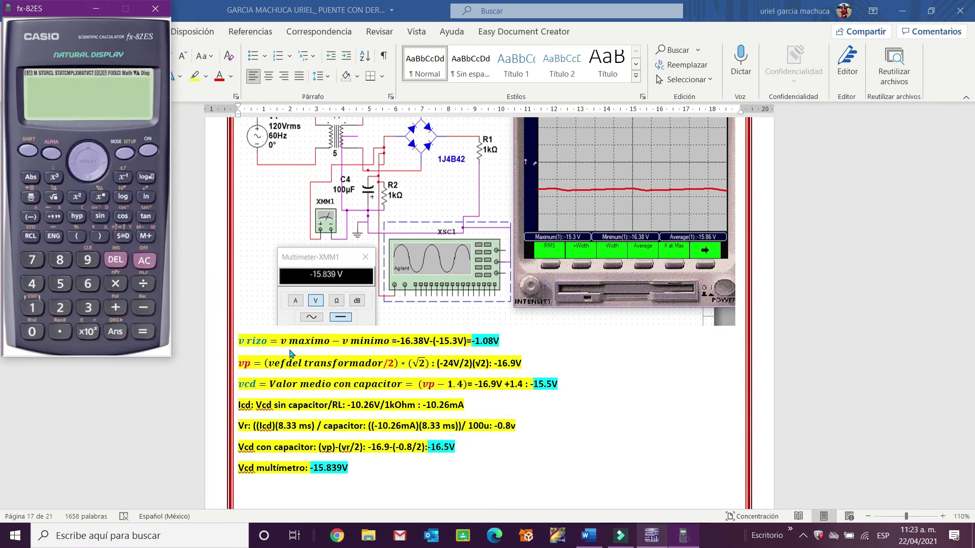
text(-16.38-(15)
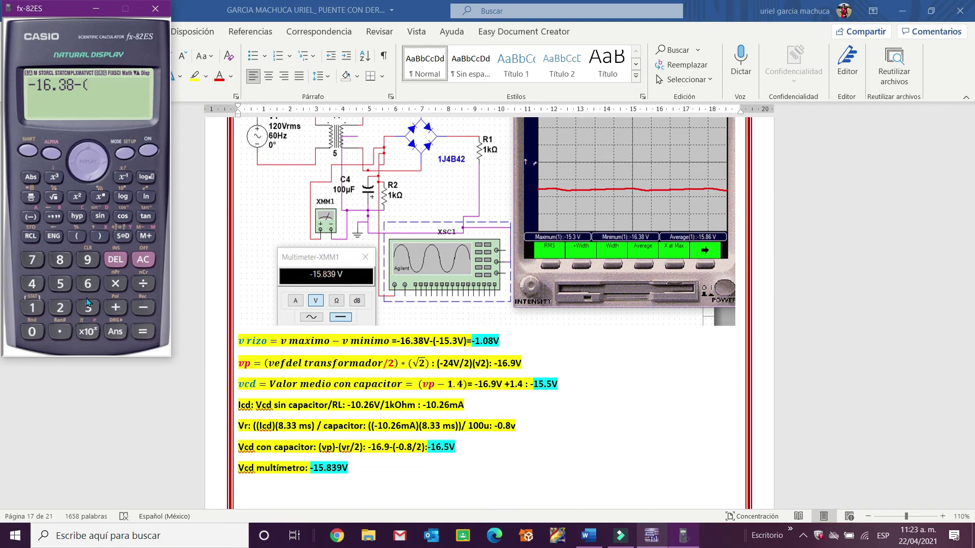
click(60, 329)
click(88, 307)
click(101, 236)
double_click(116, 260)
triple_click(116, 260)
click(143, 307)
click(32, 307)
click(60, 284)
click(60, 332)
click(88, 307)
click(137, 333)
click(21, 151)
click(146, 334)
Step: Multiply −10.26×10^-3 by 8.33×10^-3 to compute the ripple numerator for R2's 100 µF case
click(147, 153)
click(144, 308)
click(32, 308)
click(39, 332)
click(61, 332)
click(61, 307)
click(90, 287)
click(88, 332)
click(138, 308)
click(89, 308)
click(115, 284)
double_click(88, 307)
click(87, 331)
click(143, 307)
click(87, 307)
click(143, 332)
Step: Divide the ripple numerator by 100×10^-6 to compute Vr for R2's 100 µF case
click(143, 284)
click(32, 307)
click(31, 332)
click(31, 331)
click(87, 331)
click(143, 307)
click(137, 333)
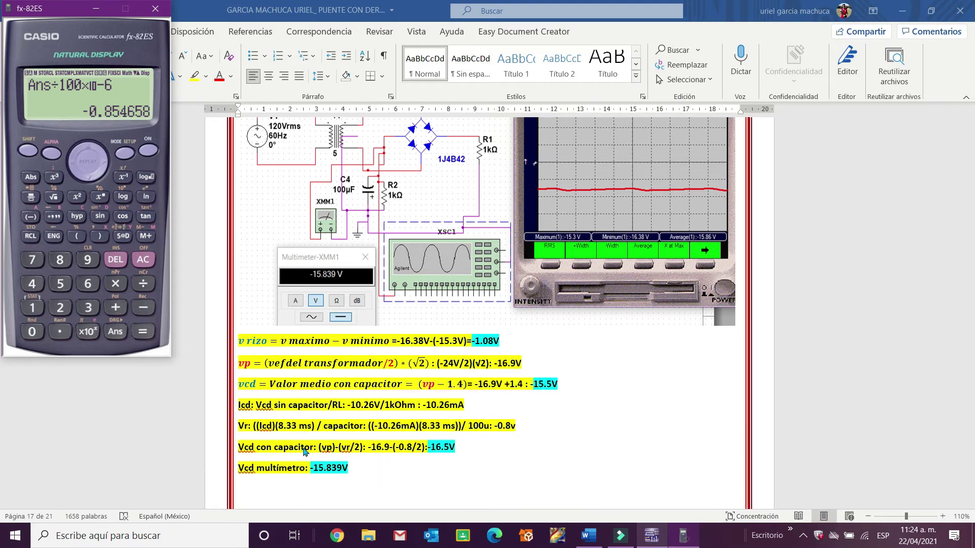
Step: Compute the Vcd with capacitor for R2's 100 µF case as −16.9−(−0.8÷2)
click(150, 152)
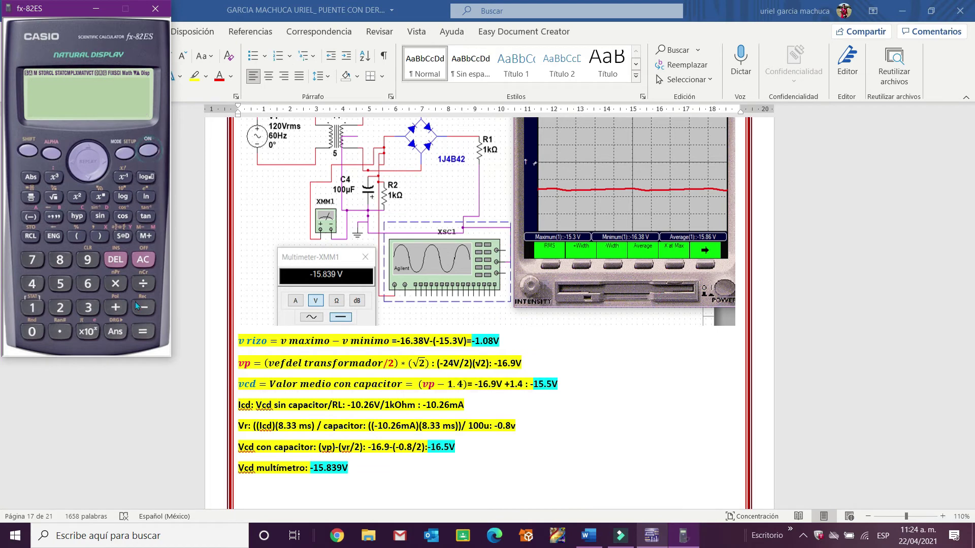
text(-16.9-(-0.8/2))
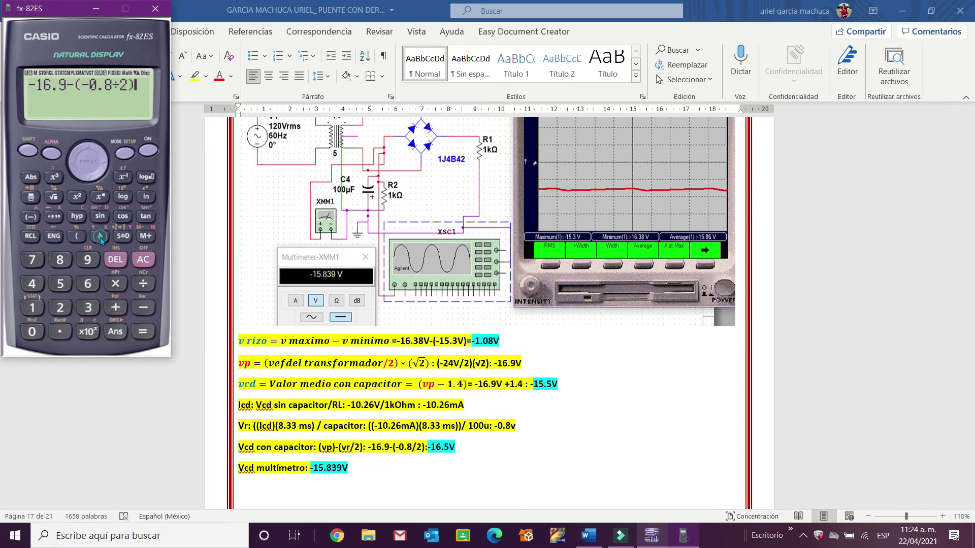
click(143, 330)
click(143, 333)
Step: Review the Word document's explanation of increasing capacitance alongside its earlier R1 and R2 calculations
click(189, 419)
scroll(343, 244, down, 3)
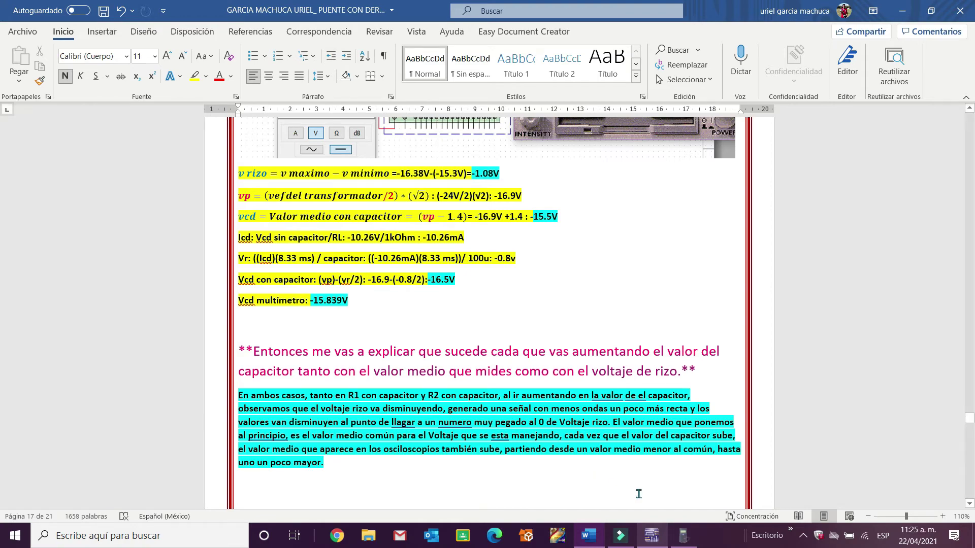
scroll(943, 394, up, 20)
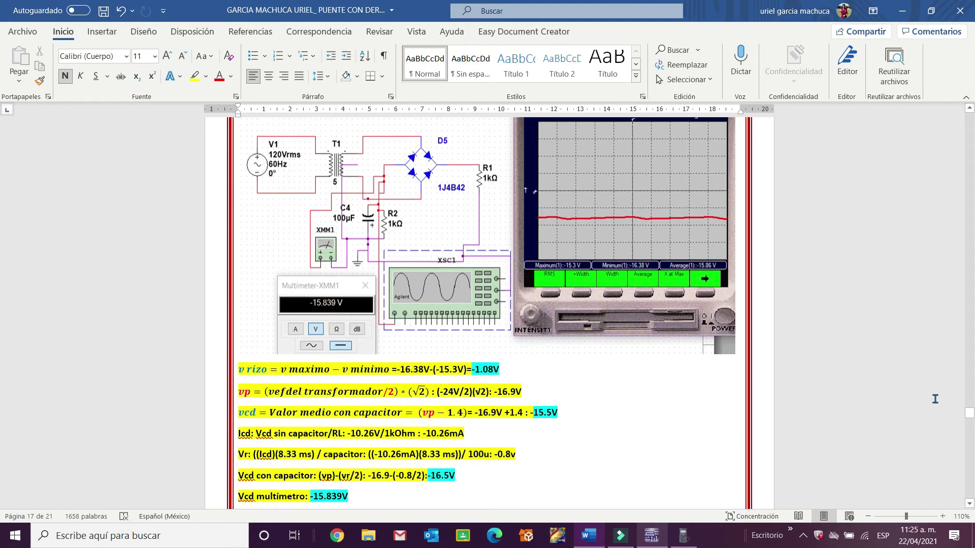
scroll(934, 375, down, 20)
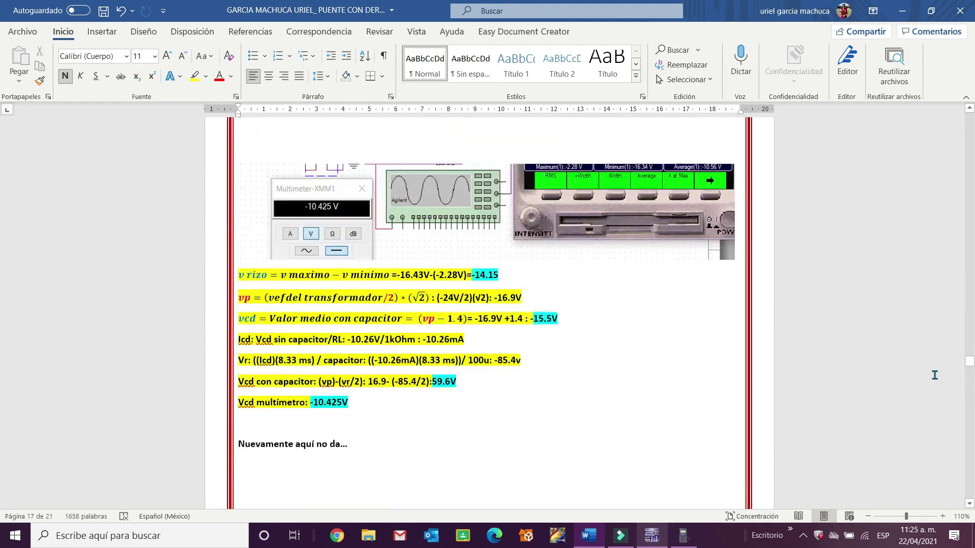
scroll(934, 374, down, 10)
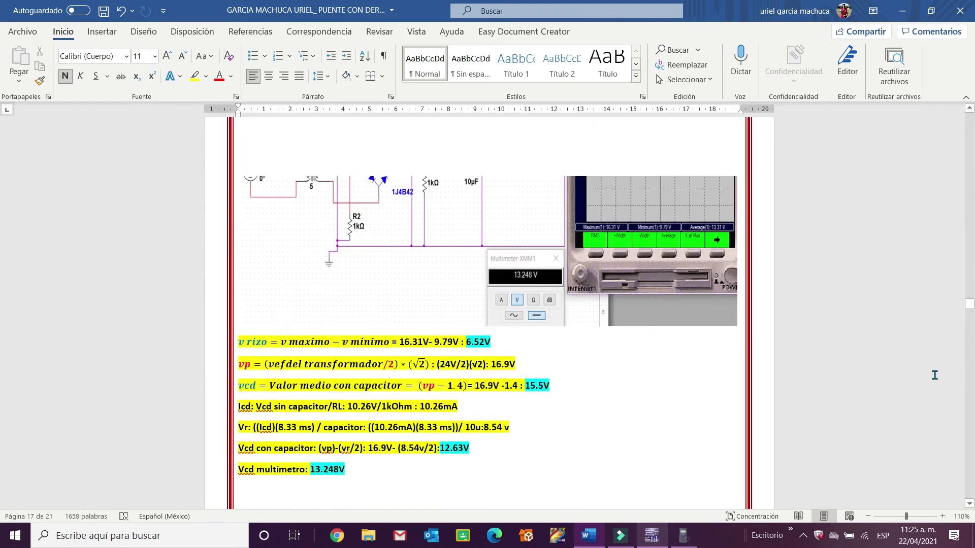
Step: Review the Word document's oscilloscope signals, multimeter readings and ripple calculations for R1 with 1 µF and 10 µF
scroll(934, 374, up, 20)
scroll(934, 374, down, 8)
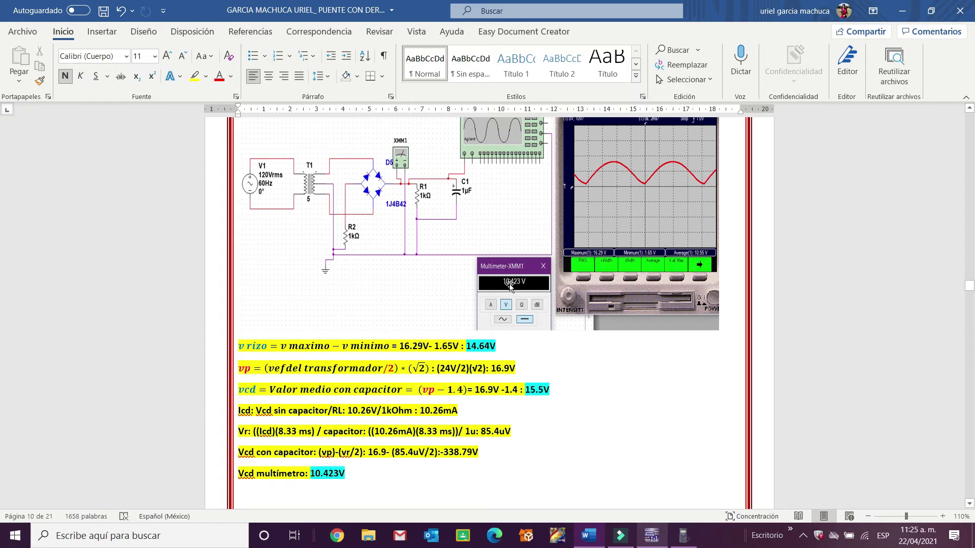
scroll(510, 284, up, 2)
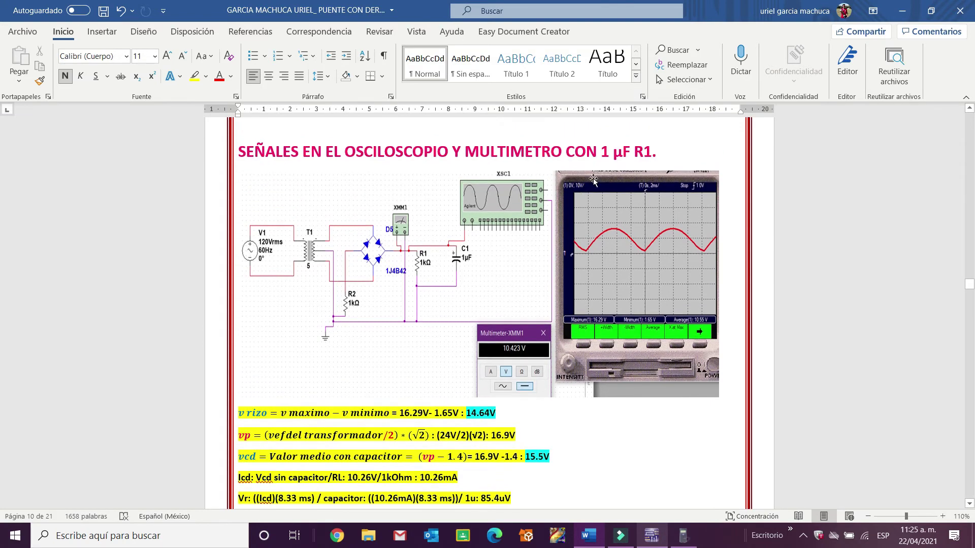
scroll(630, 161, down, 1)
scroll(617, 161, up, 1)
scroll(614, 162, down, 2)
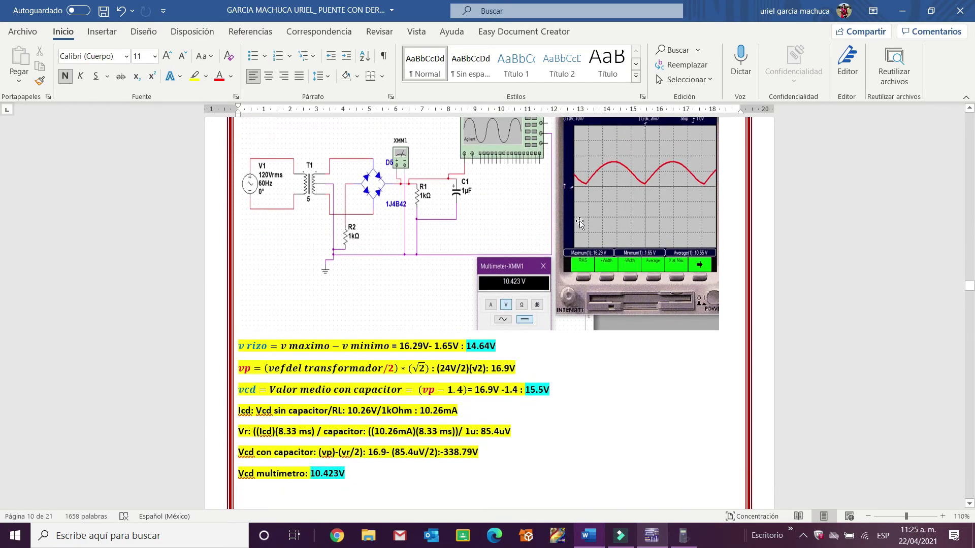
scroll(484, 257, down, 1)
scroll(484, 256, down, 15)
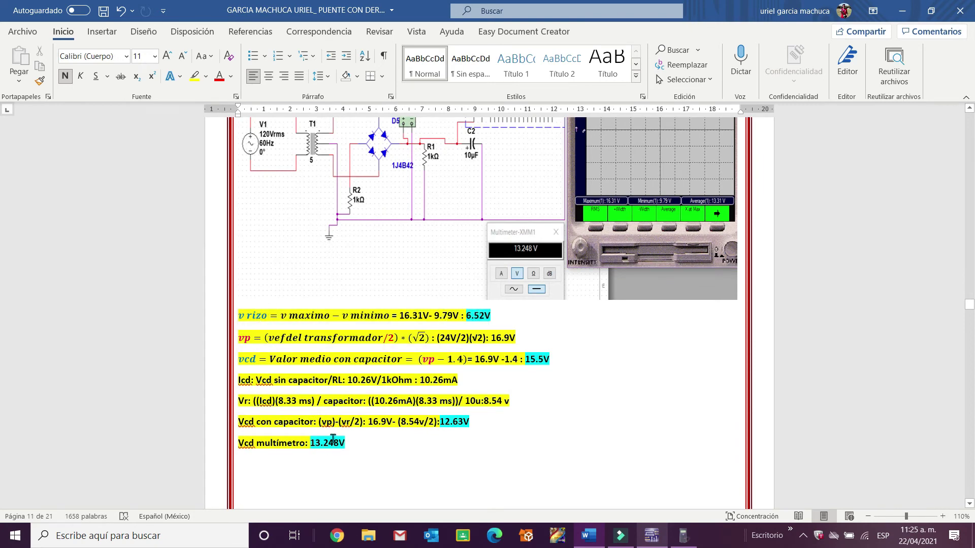
Step: Compare the ripple, calculated Vcd and multimeter values in the R1 sections for 47 µF and 100 µF
scroll(350, 426, down, 3)
scroll(349, 425, down, 12)
scroll(606, 162, up, 3)
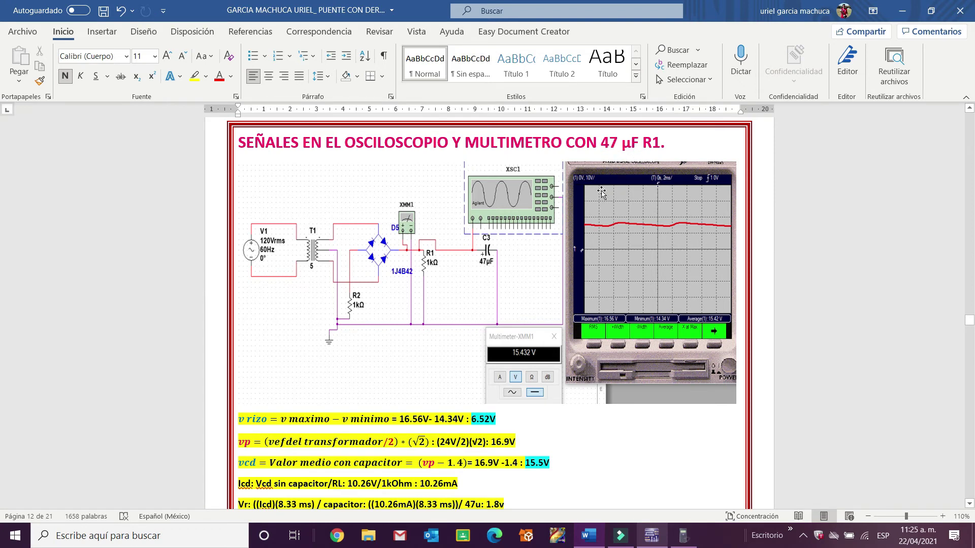
scroll(601, 193, down, 1)
scroll(602, 193, down, 1)
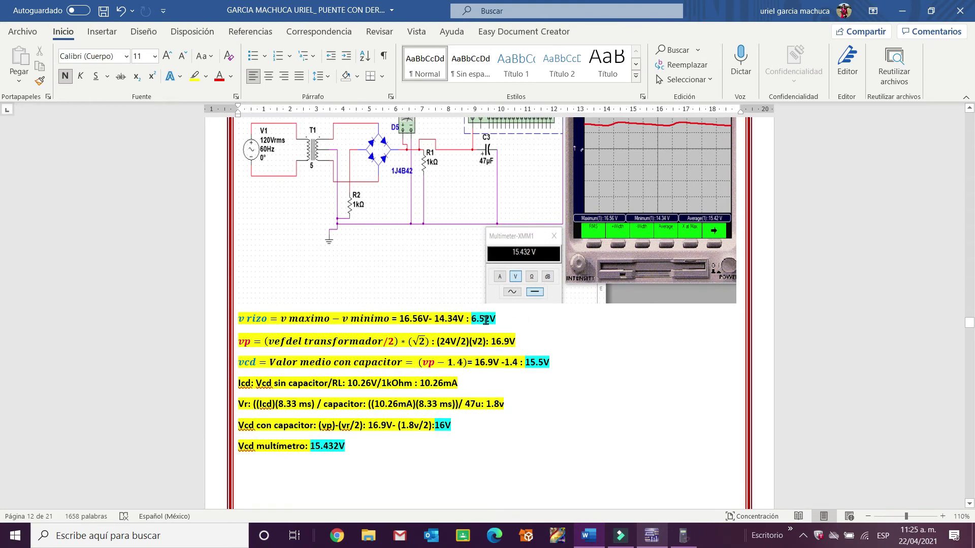
scroll(485, 320, down, 1)
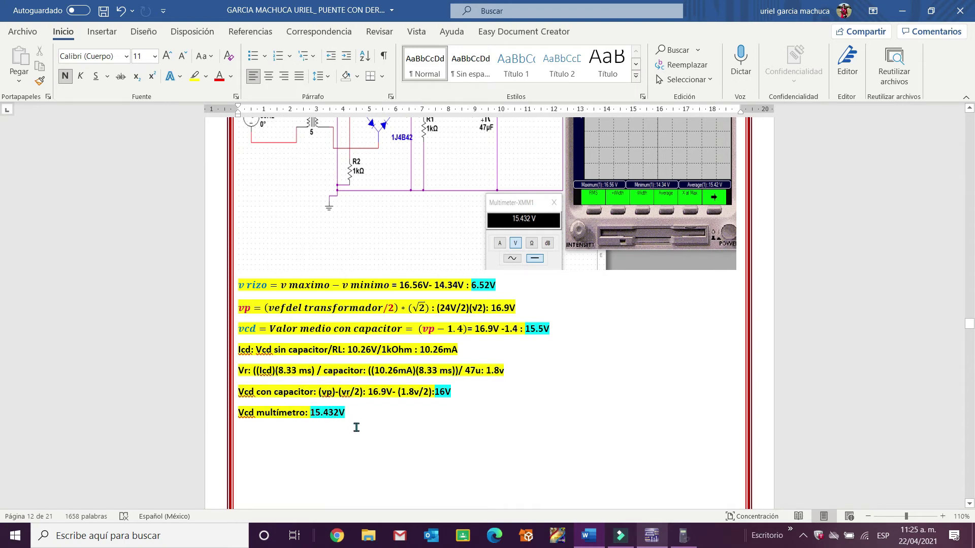
scroll(356, 428, down, 20)
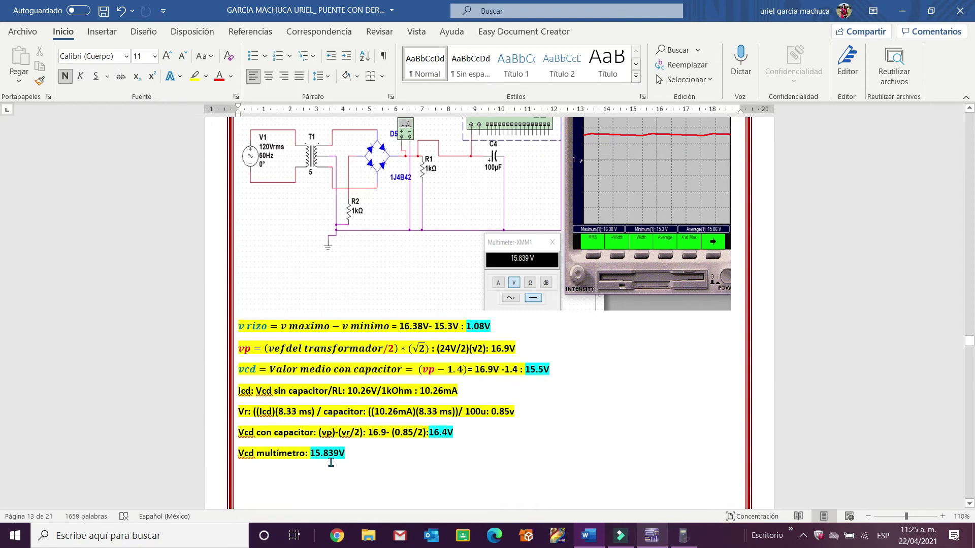
scroll(331, 461, down, 6)
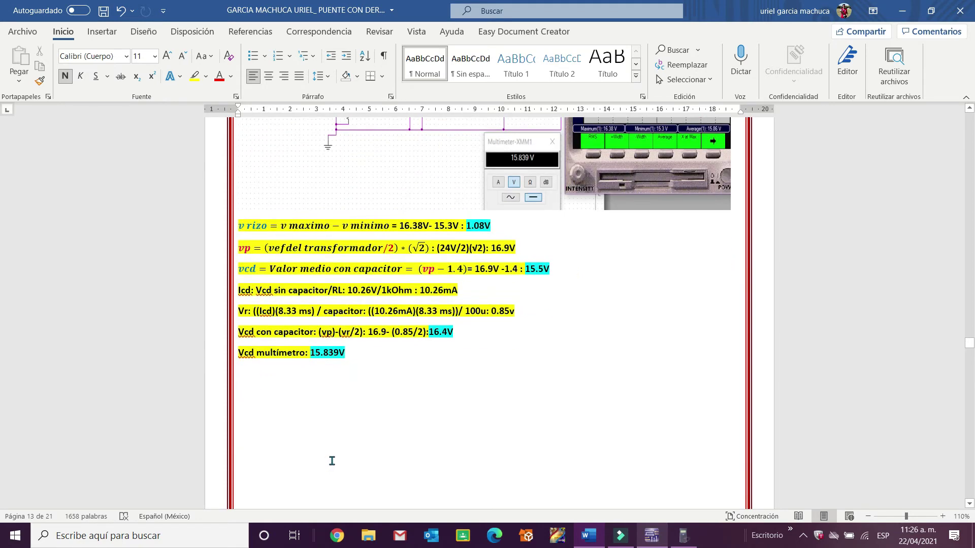
scroll(356, 472, up, 4)
scroll(376, 485, up, 3)
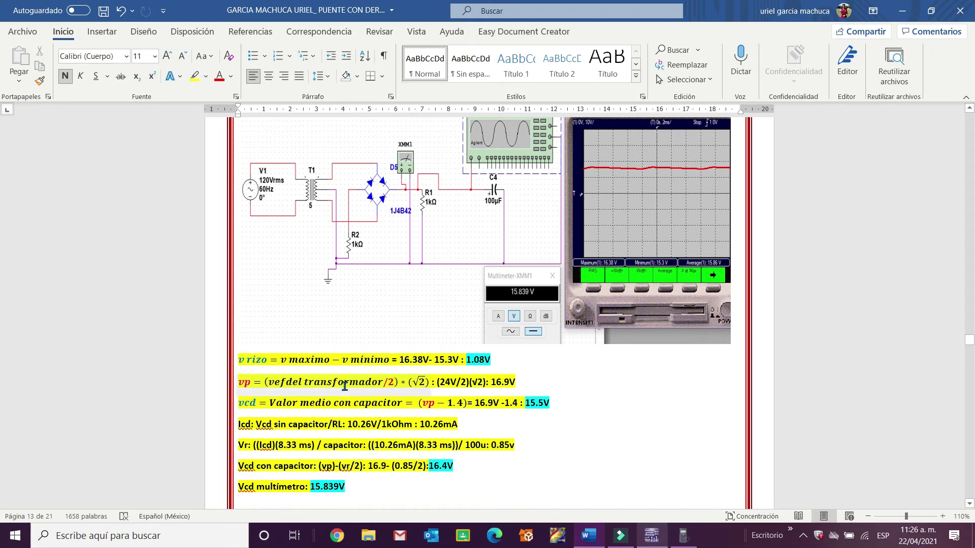
scroll(338, 398, down, 3)
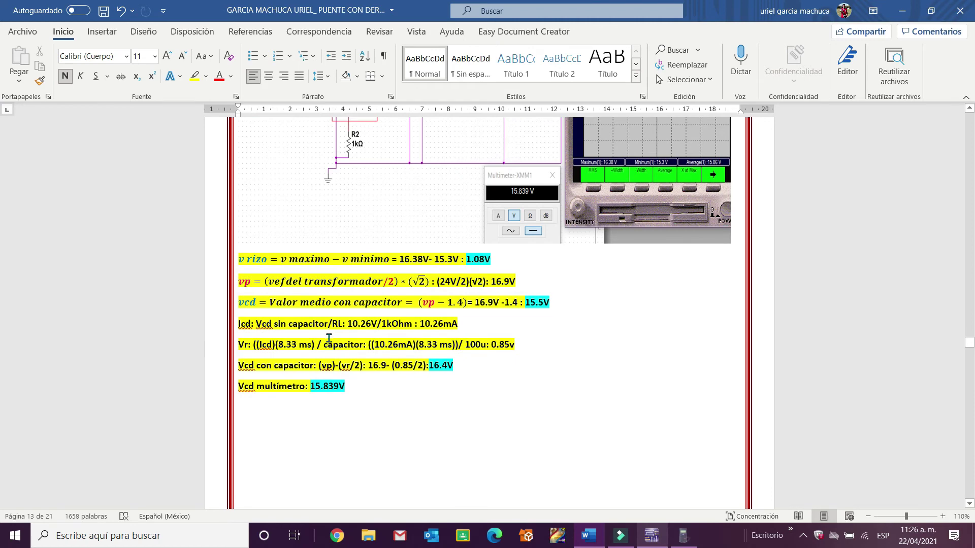
Step: Review the R2 signals and calculations for 1 µF, 10 µF, 47 µF and 100 µF, comparing calculated Vcd with the multimeter
scroll(344, 366, down, 10)
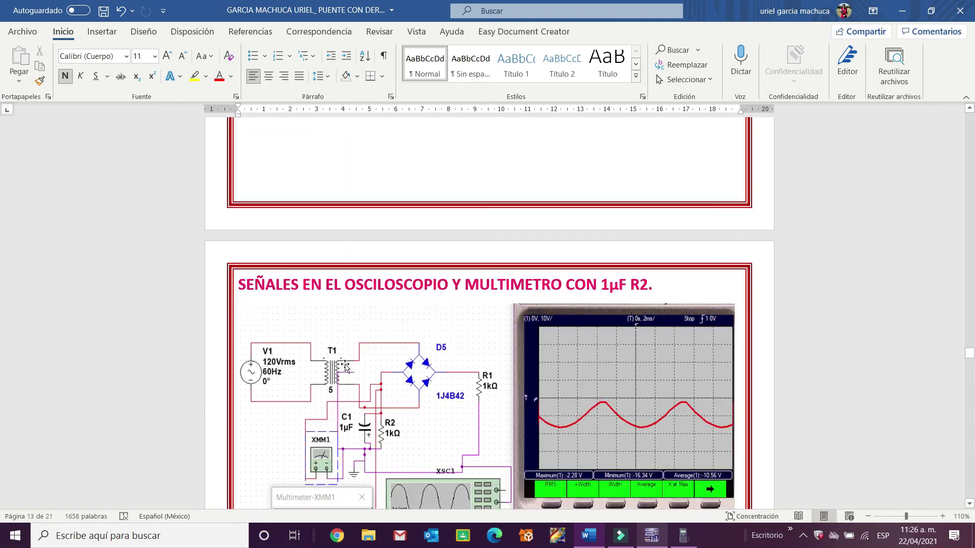
scroll(347, 363, down, 3)
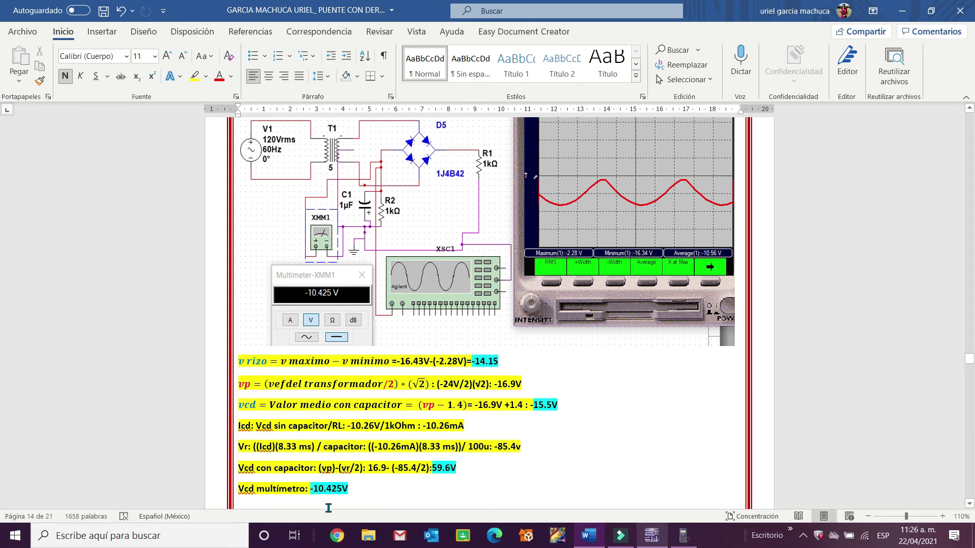
scroll(345, 472, down, 15)
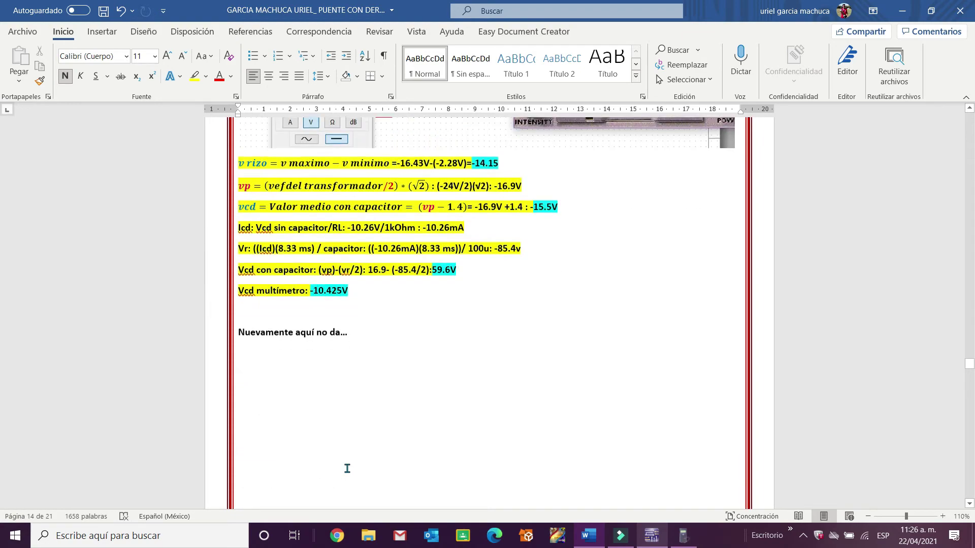
scroll(350, 467, down, 6)
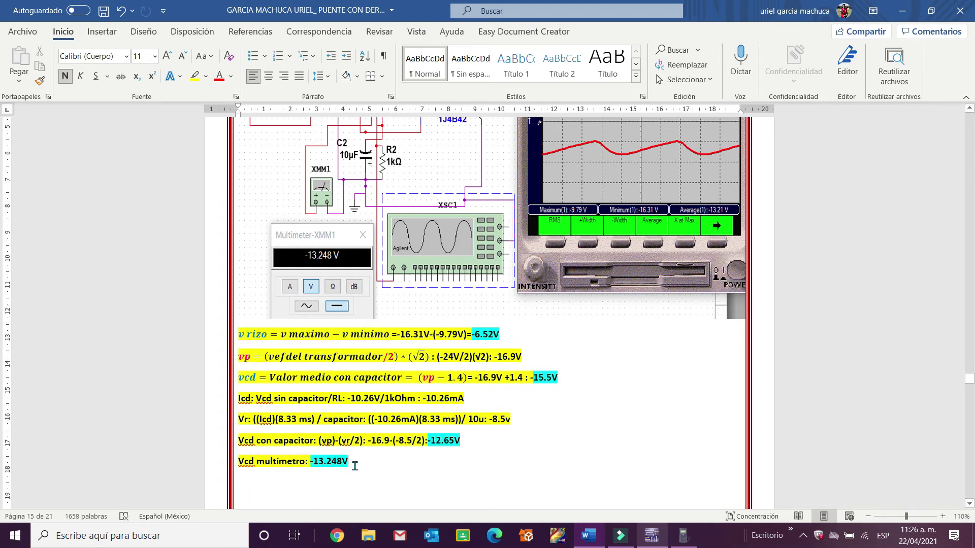
scroll(355, 466, down, 10)
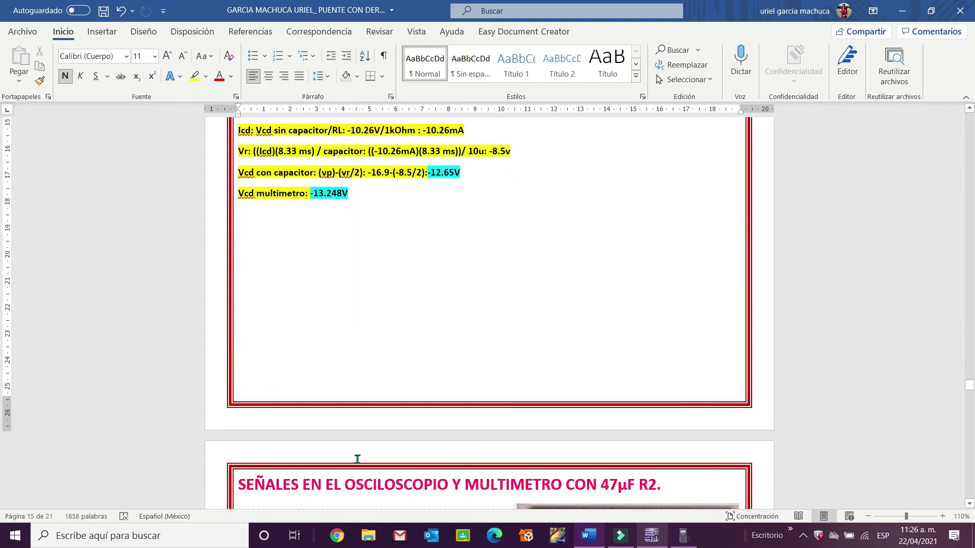
scroll(357, 462, down, 10)
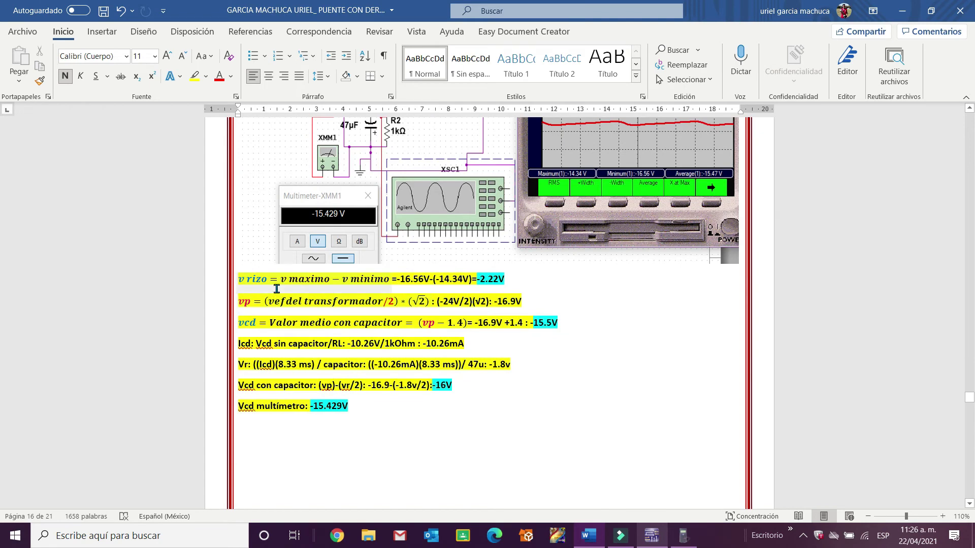
scroll(486, 294, up, 4)
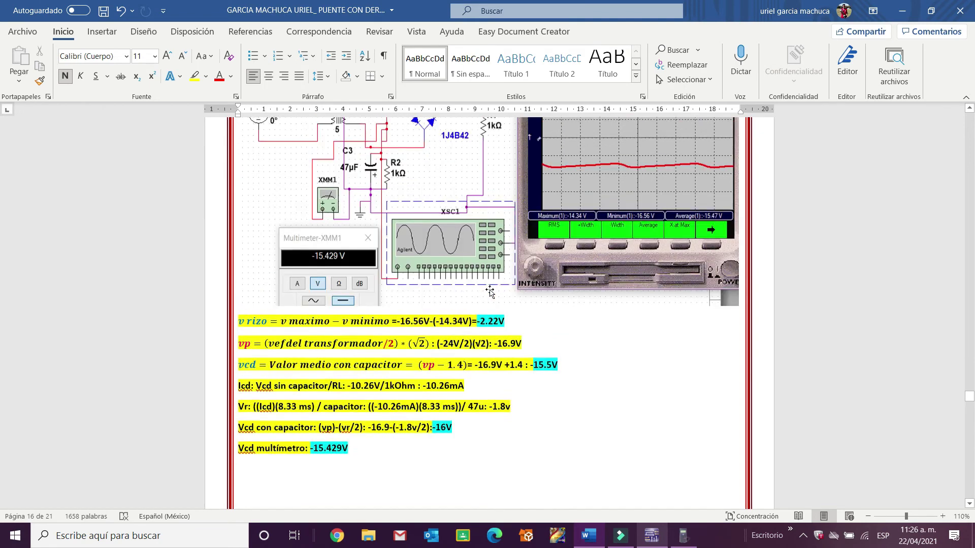
scroll(610, 153, down, 5)
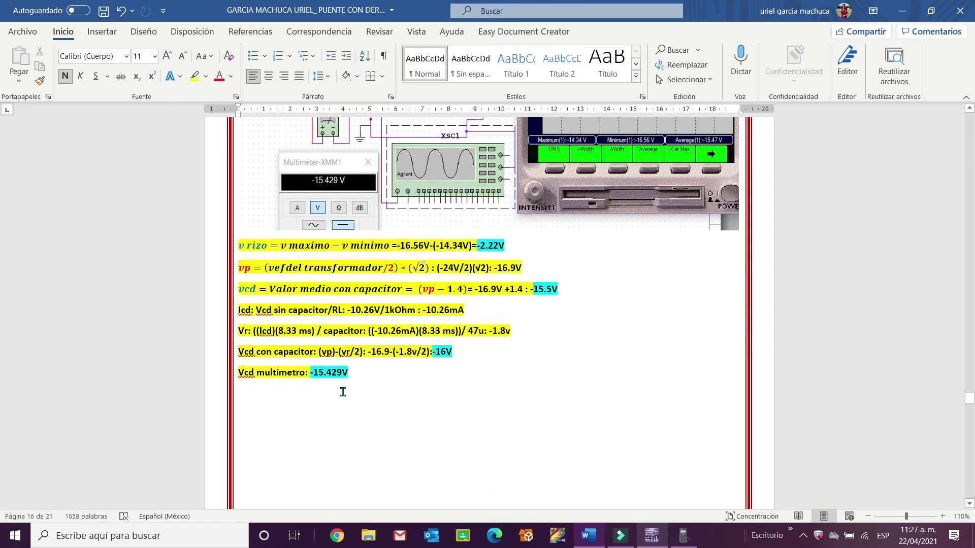
scroll(342, 392, down, 12)
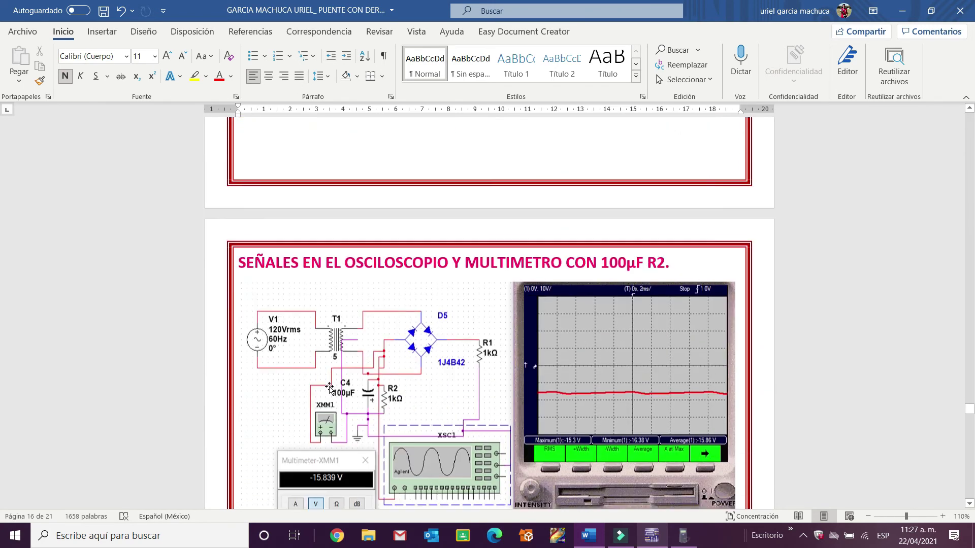
scroll(329, 389, down, 2)
scroll(457, 305, up, 2)
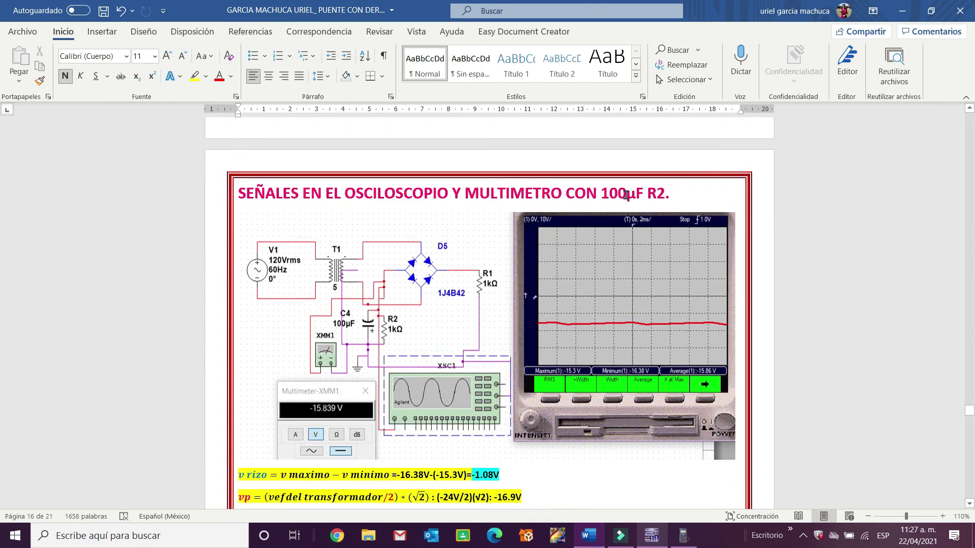
scroll(623, 197, down, 3)
scroll(623, 197, down, 2)
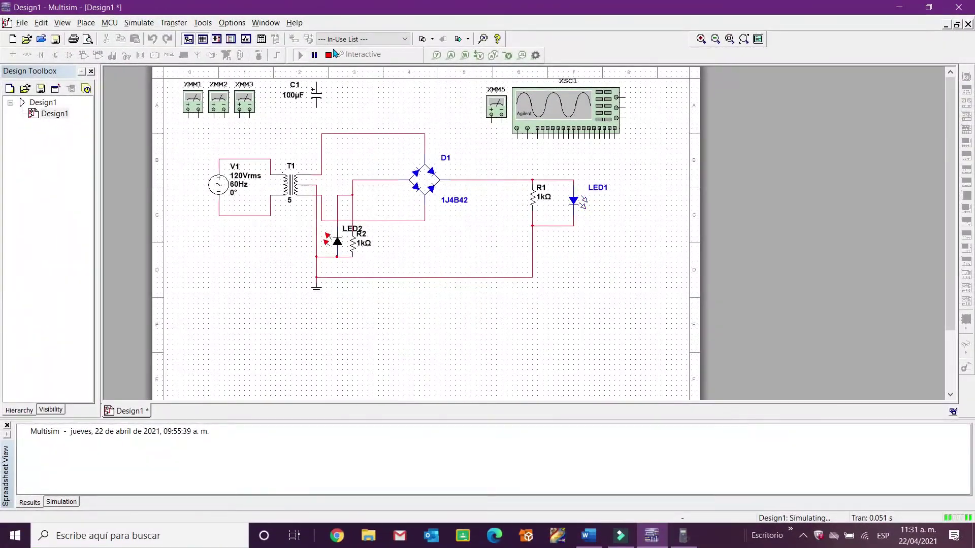
Step: Rerun and stop the Multisim simulation with LEDs across R1 and R2, and review the LED polarity explanation in the Word document
click(327, 53)
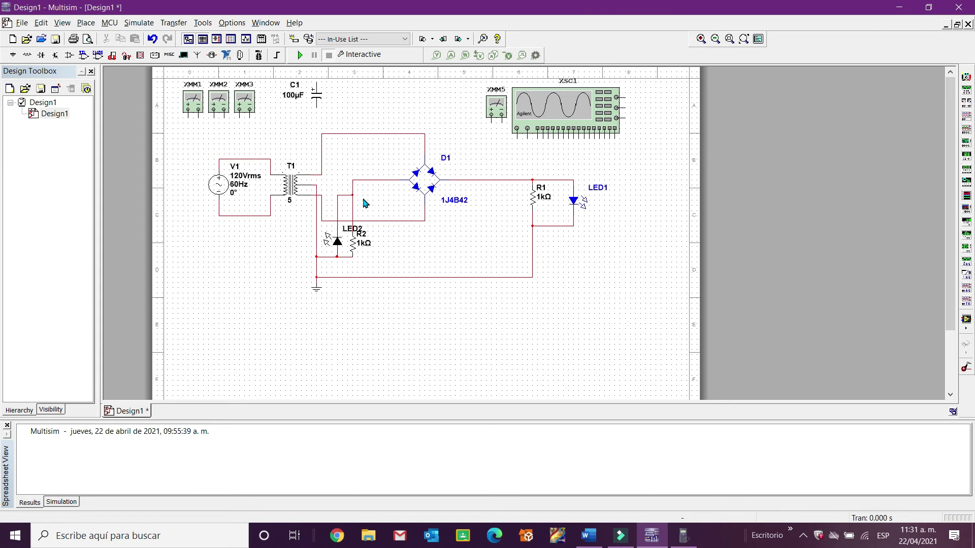
click(299, 54)
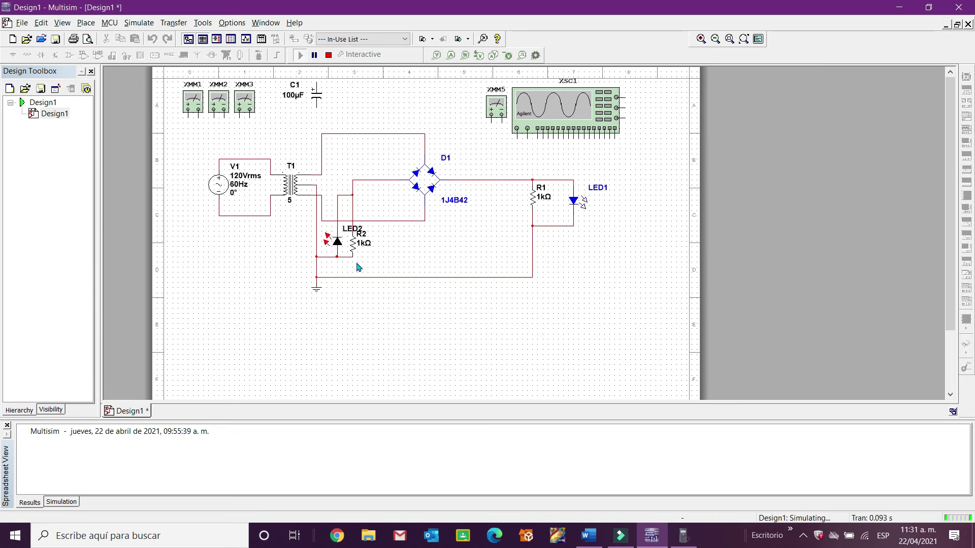
click(329, 56)
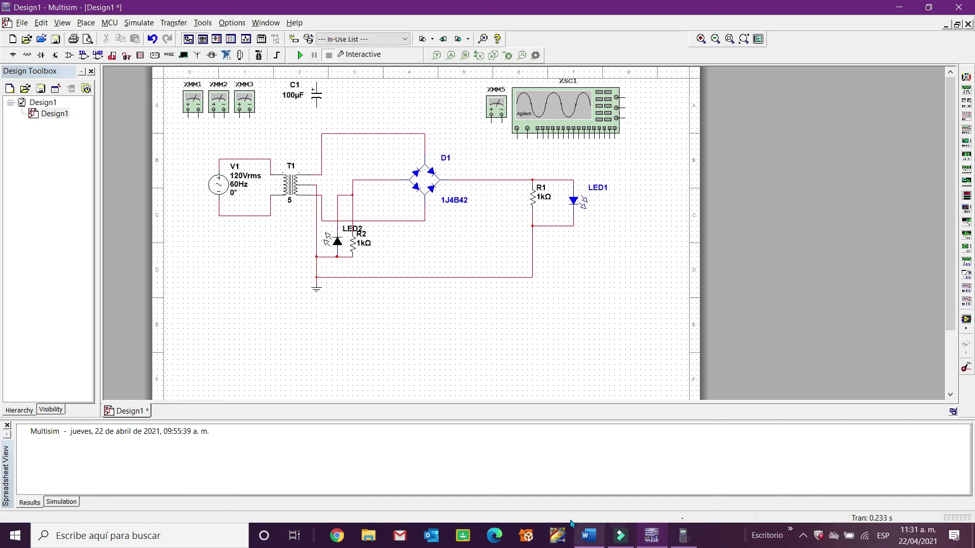
click(590, 544)
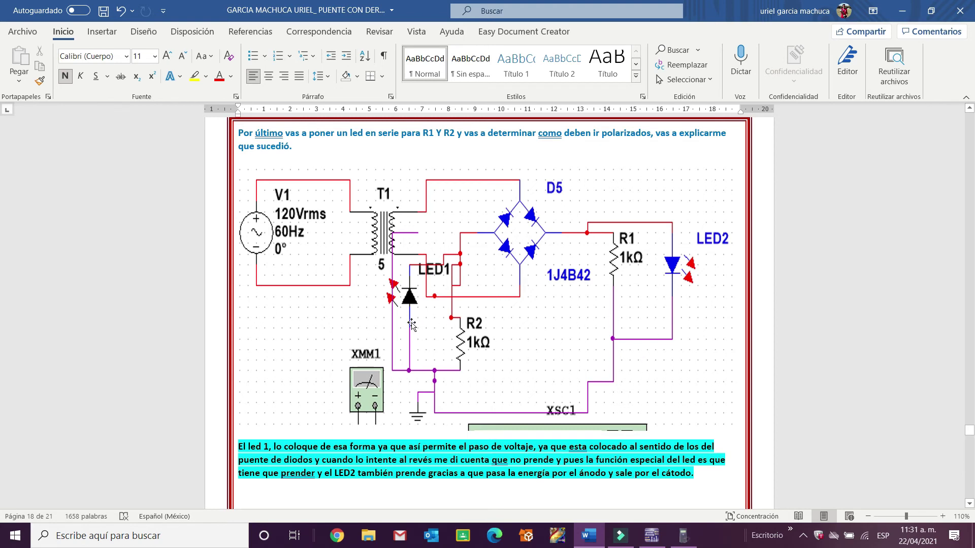
scroll(508, 380, down, 5)
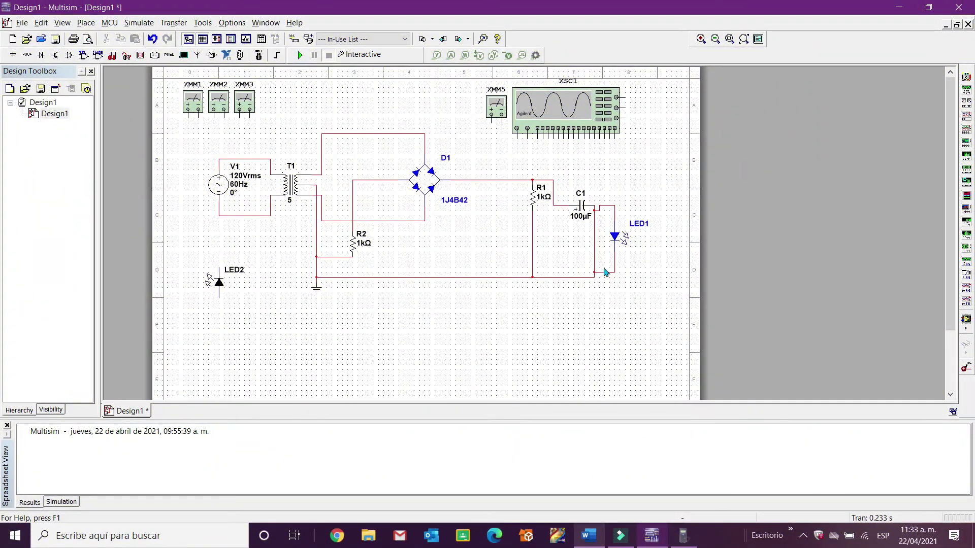
Step: Set capacitor C1's capacitance to 1 µF in the Multisim circuit
double_click(579, 208)
key(BackSpace)
text(1u)
key(Return)
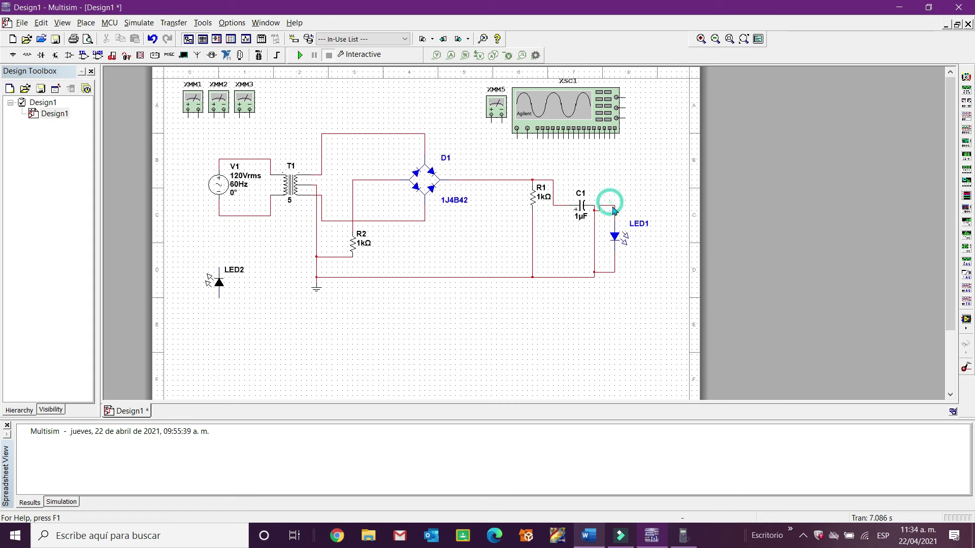
Step: Rewire LED1's anode from C1's ground side to the positive R1–C1 wire, and run and stop the simulation
click(612, 206)
key(Delete)
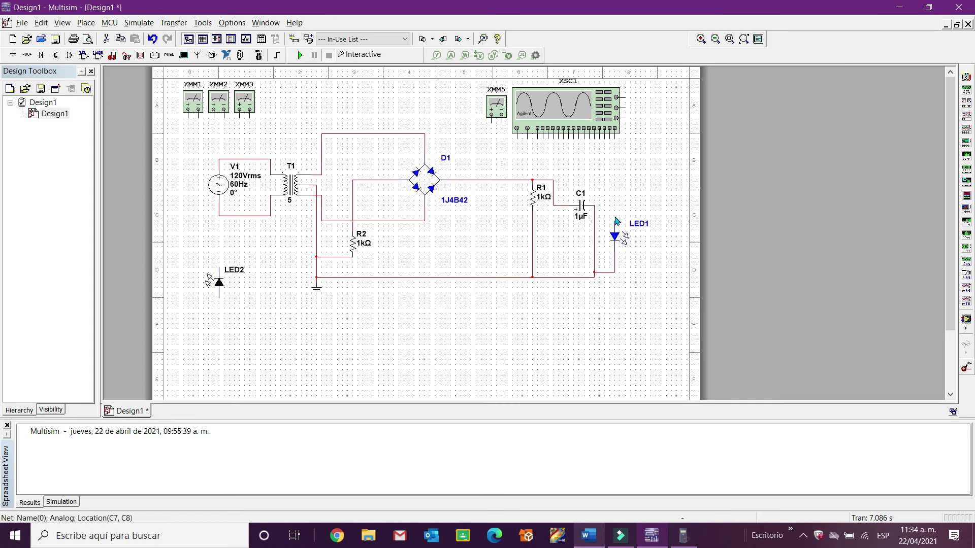
click(615, 229)
click(552, 185)
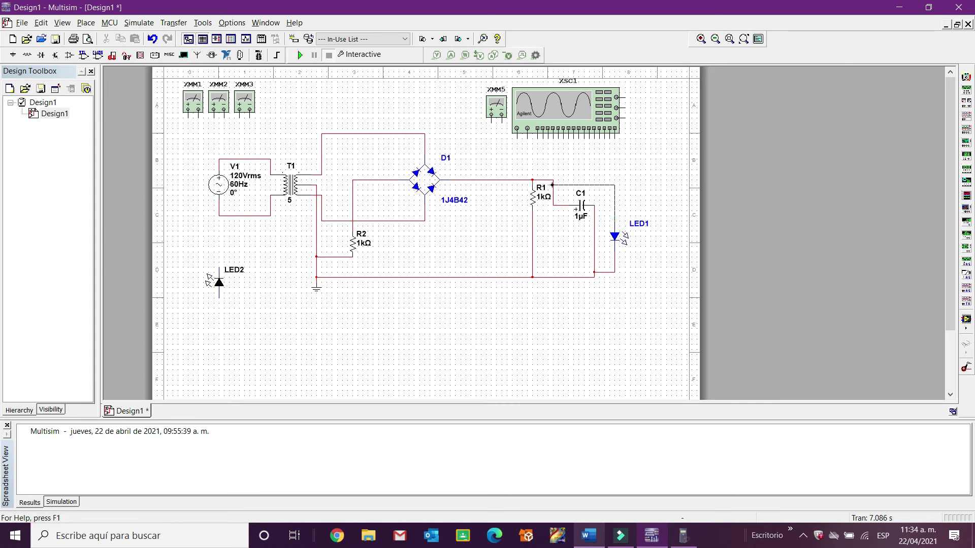
click(557, 189)
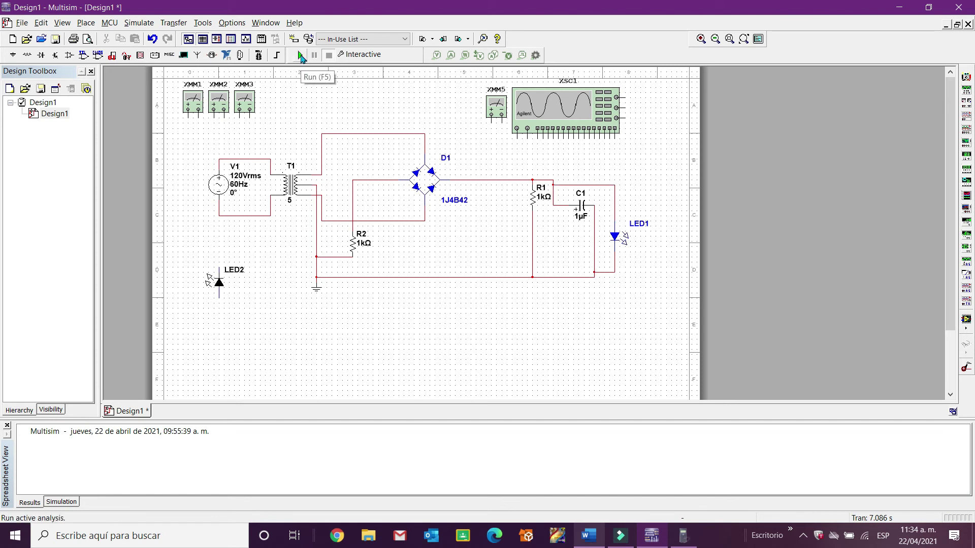
click(301, 56)
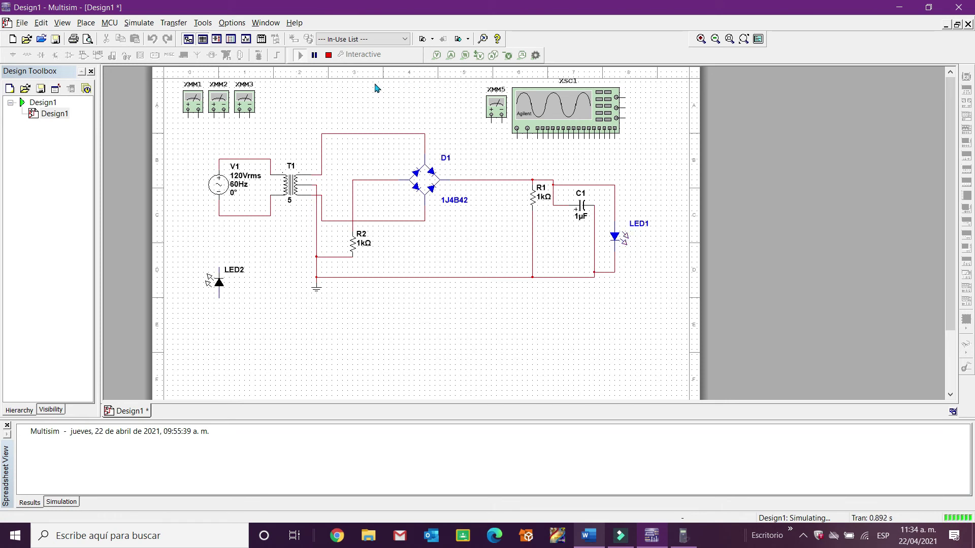
click(329, 56)
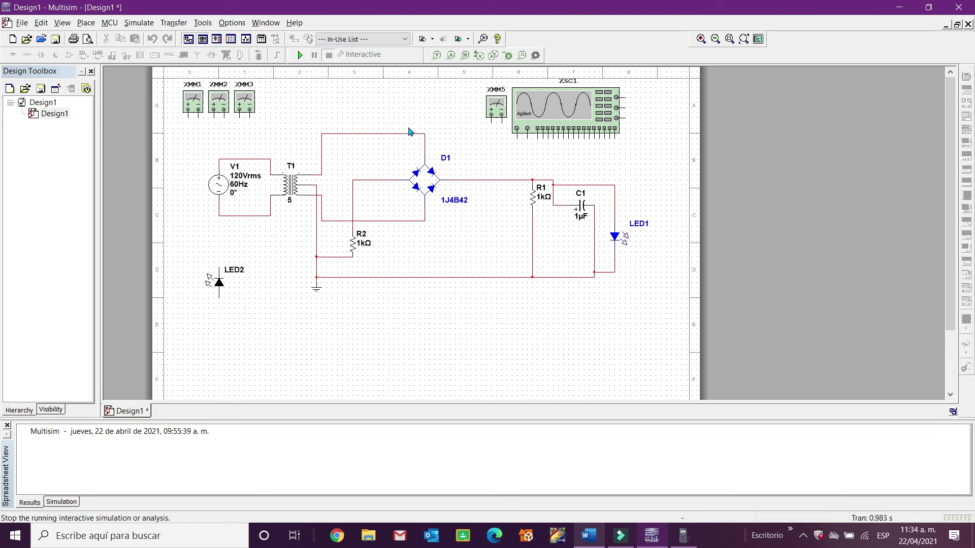
Step: Change capacitor C1's capacitance to 10 µF
double_click(579, 218)
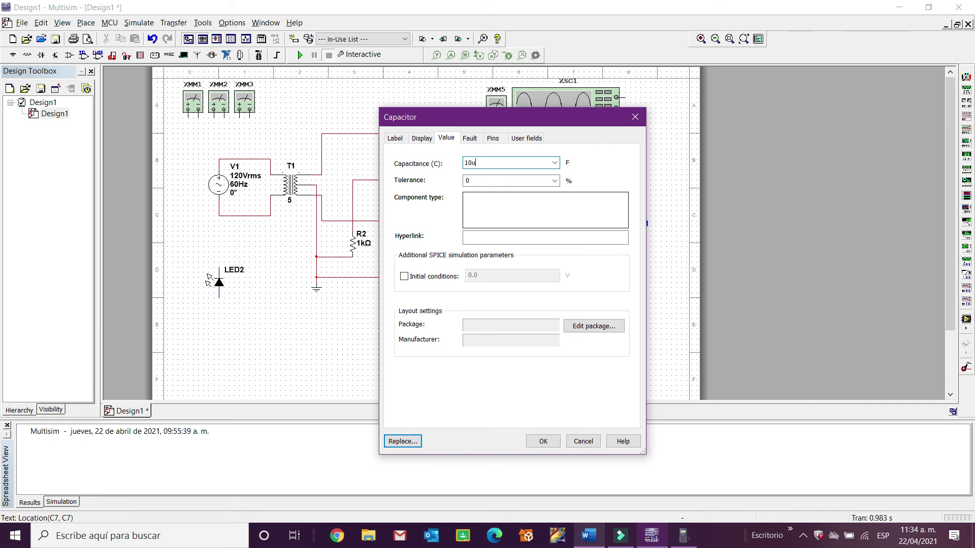
text(10u)
key(Return)
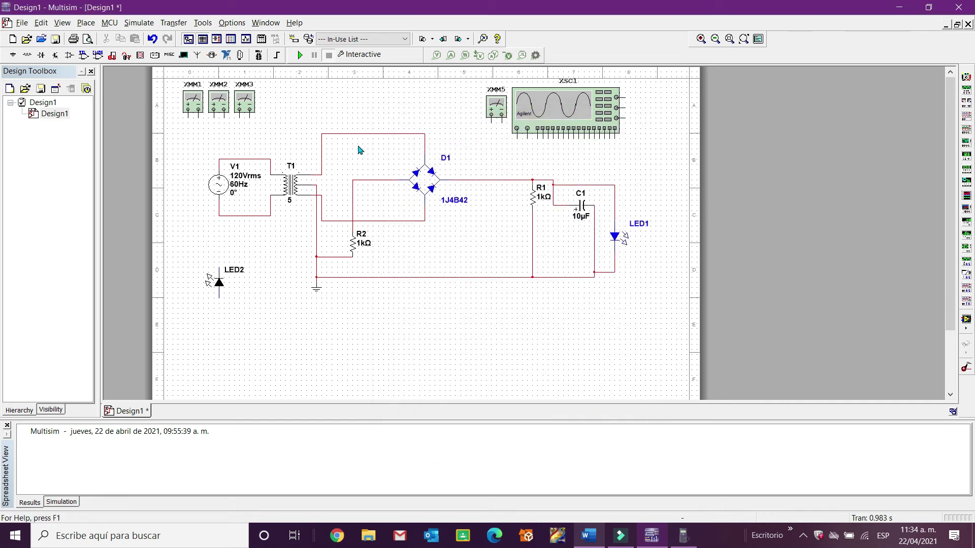
Step: Run and stop the simulation to observe LED1 with the 10 µF capacitor
click(299, 54)
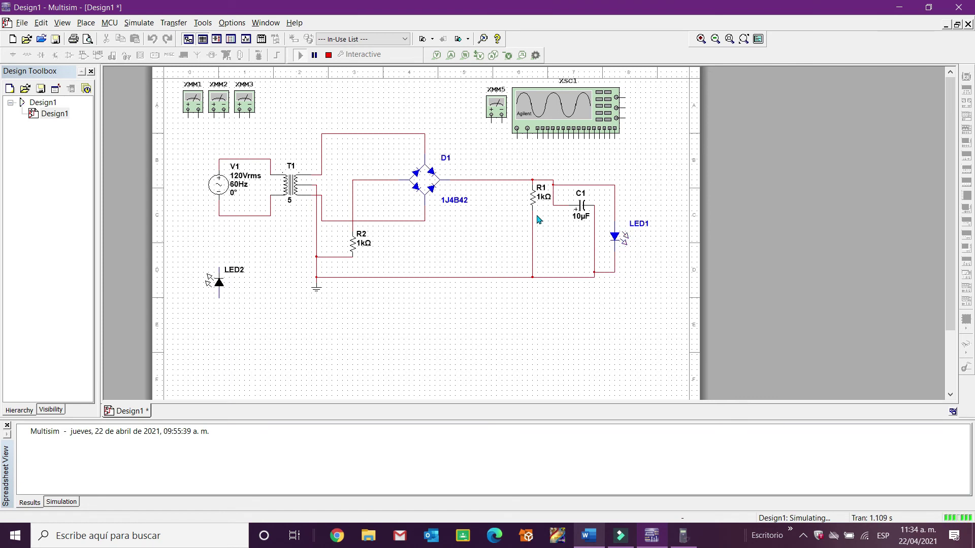
click(328, 55)
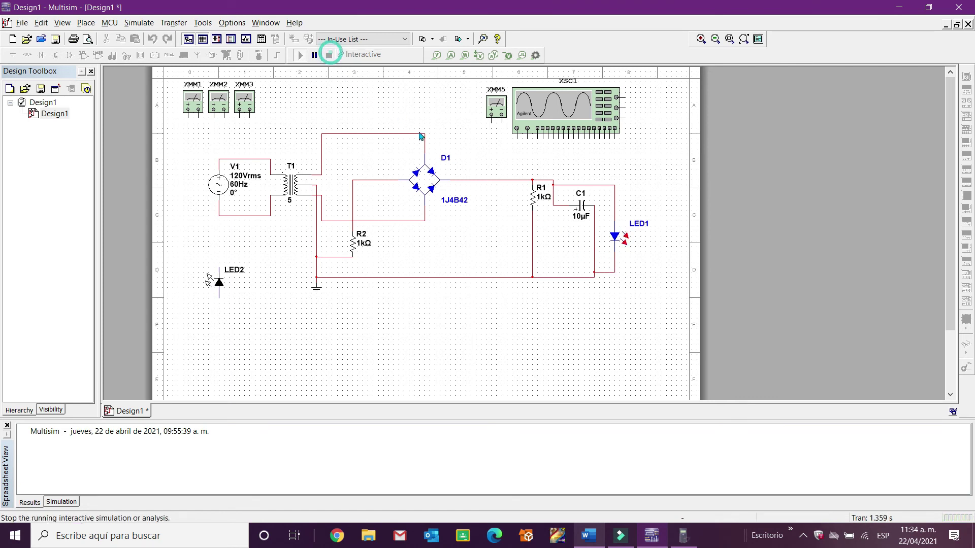
Step: Set capacitor C1 beside R1 to 47 µF, and run and stop the simulation to observe LED1
double_click(579, 215)
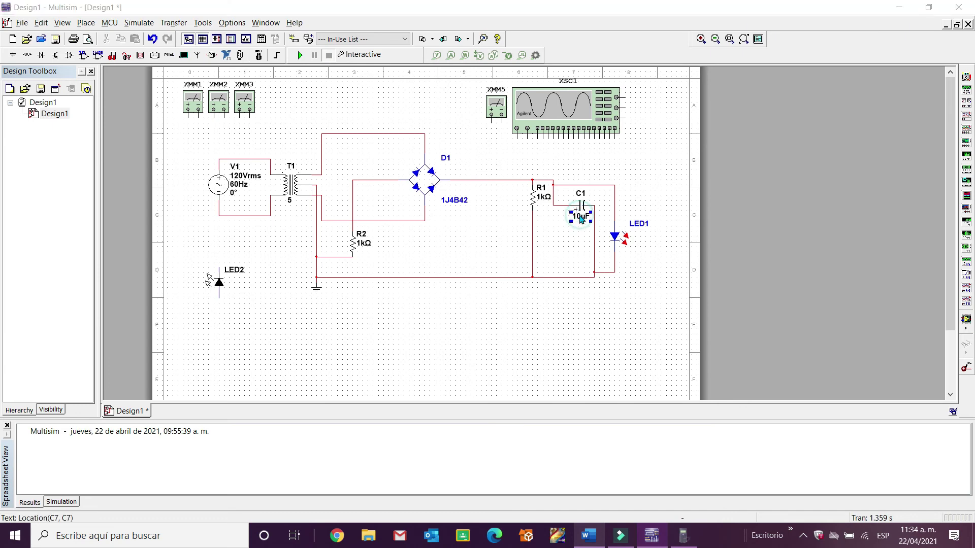
key(BackSpace)
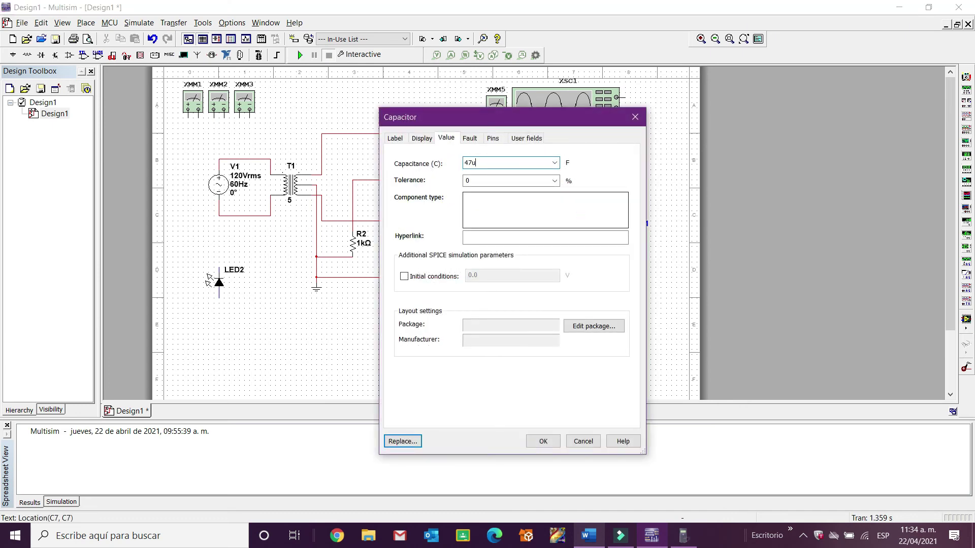
key(Return)
click(300, 56)
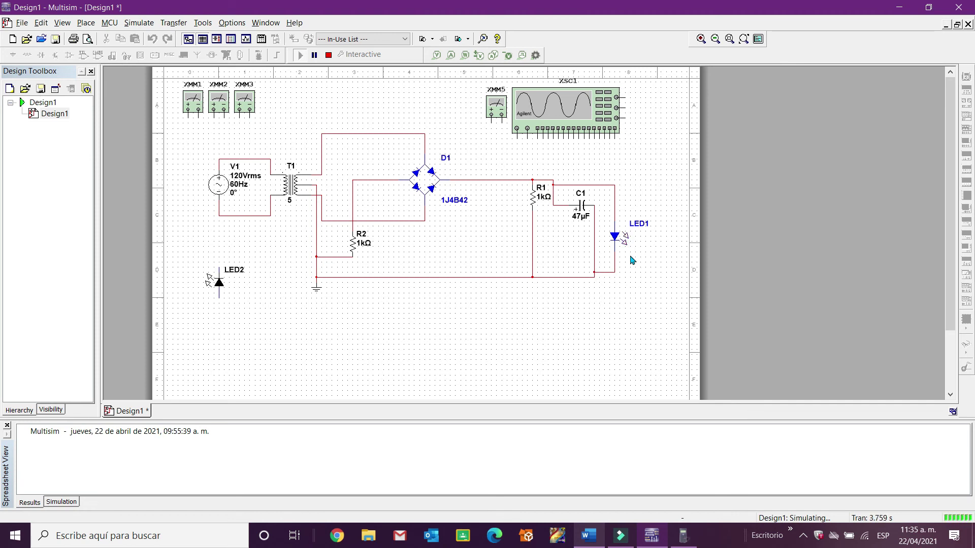
click(329, 55)
Step: Change capacitor C1 beside R1 to 100 µF and run the simulation to observe LED1
double_click(580, 208)
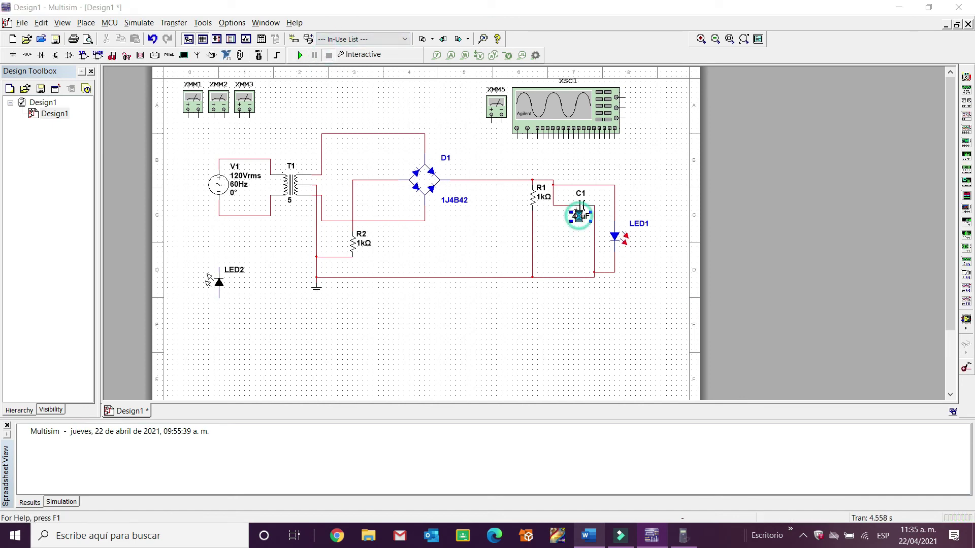
key(BackSpace)
text(100)
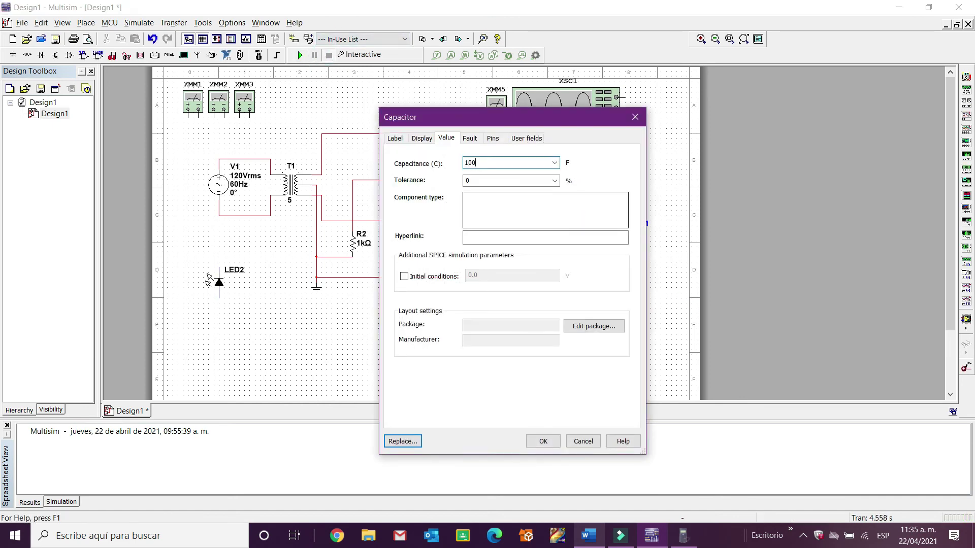
text(u)
key(Return)
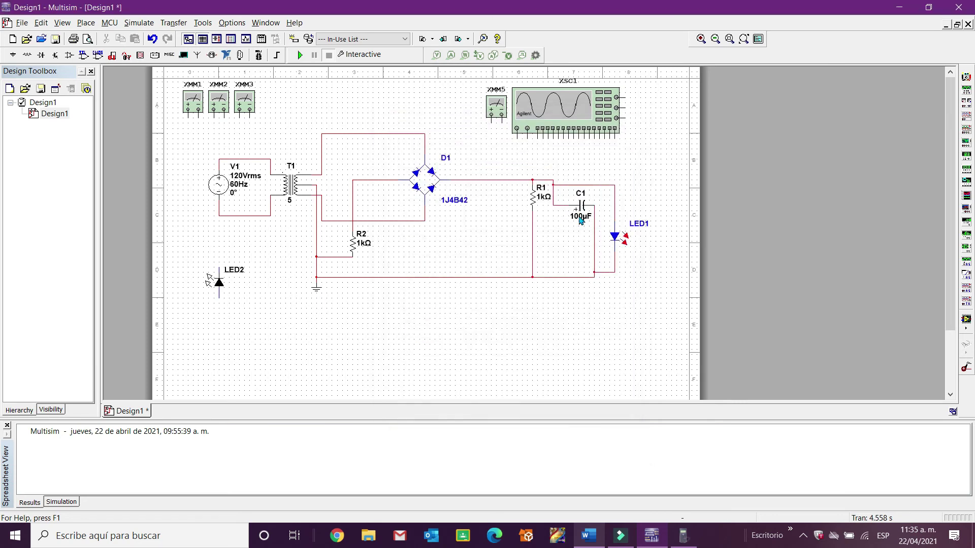
click(301, 55)
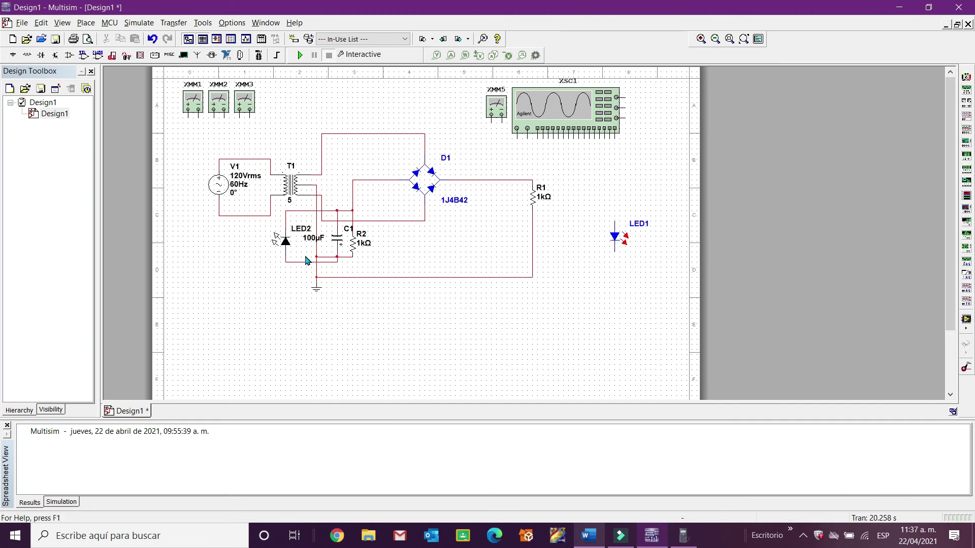
Step: Set capacitor C1, placed across R2 and LED2, to 1 µF, and run and stop the simulation
click(312, 238)
double_click(313, 238)
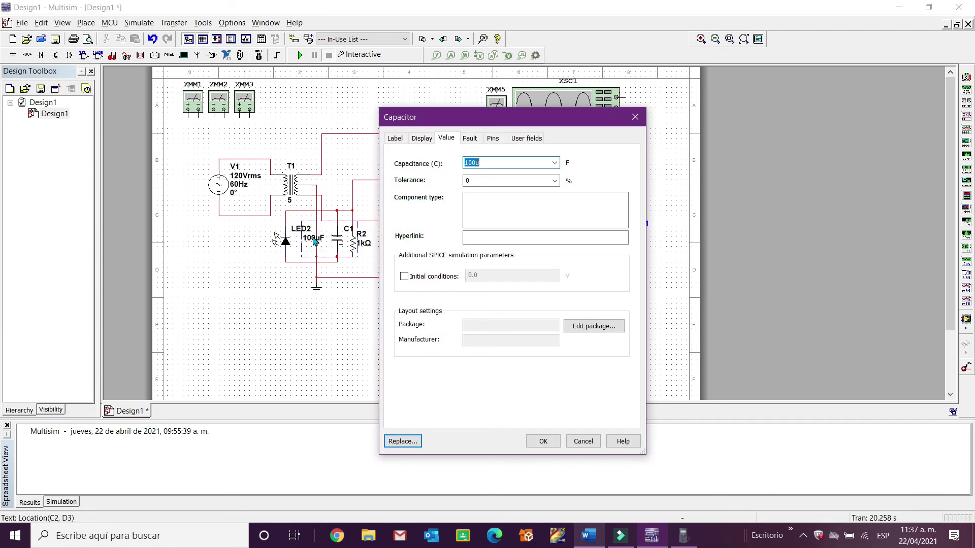
key(BackSpace)
key(Escape)
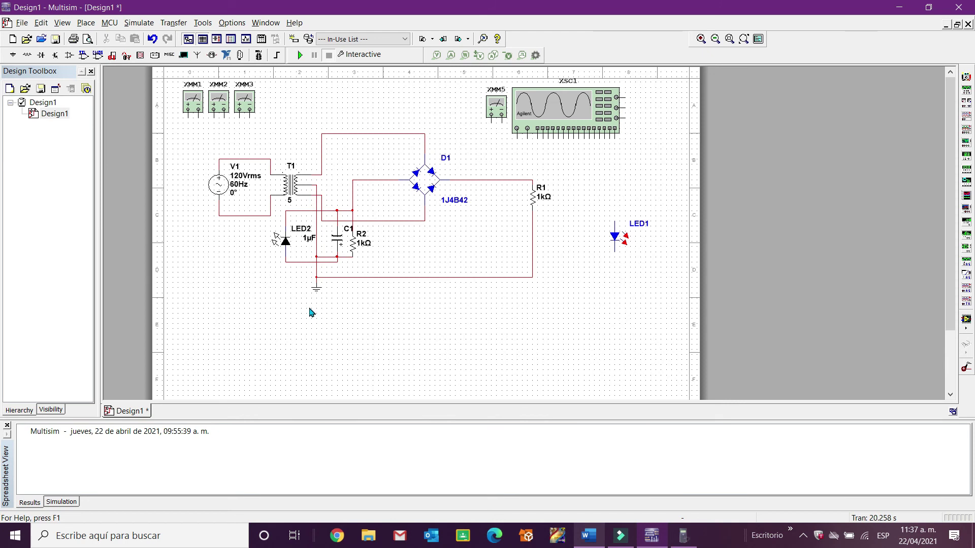
click(302, 56)
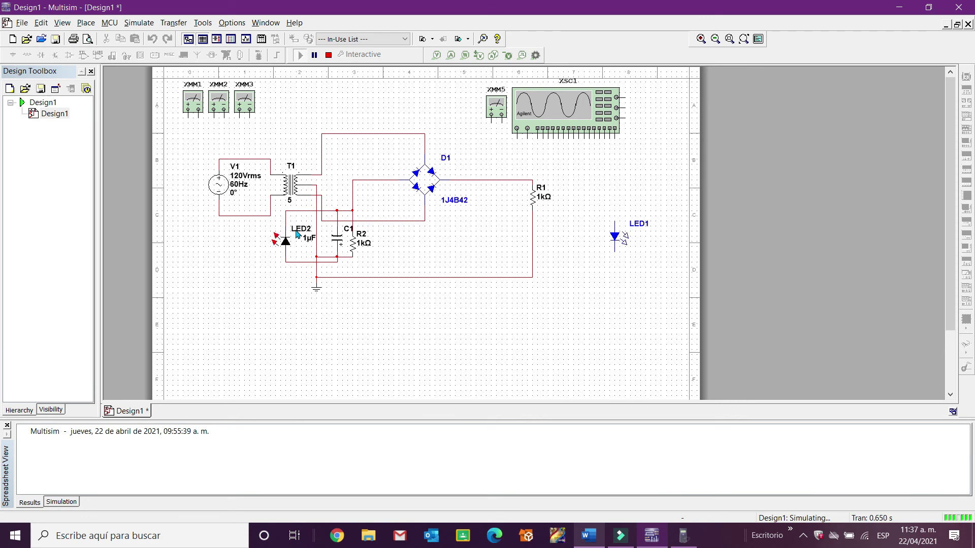
click(329, 55)
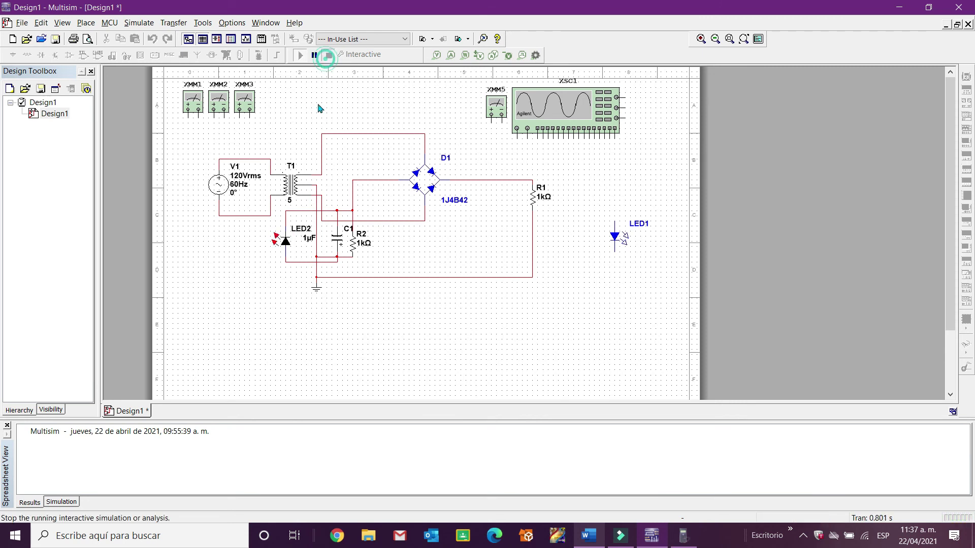
Step: Change the capacitor across R2 to 10 µF, and run and stop the simulation to observe LED2
double_click(313, 240)
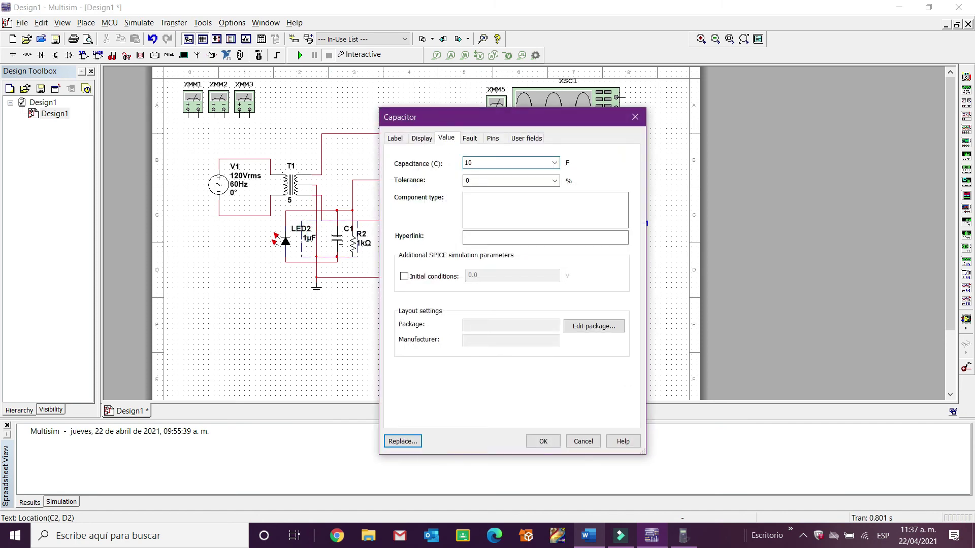
text(10u)
key(Return)
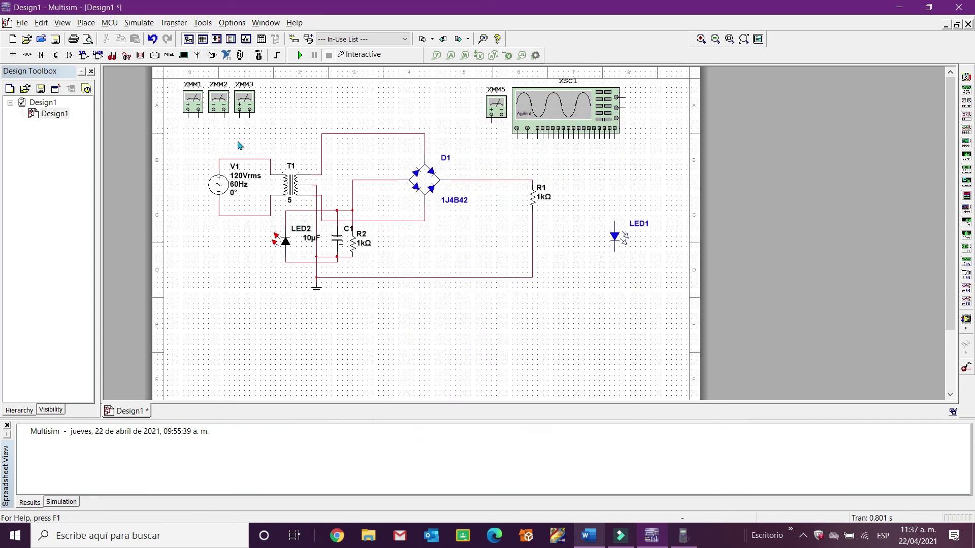
click(300, 55)
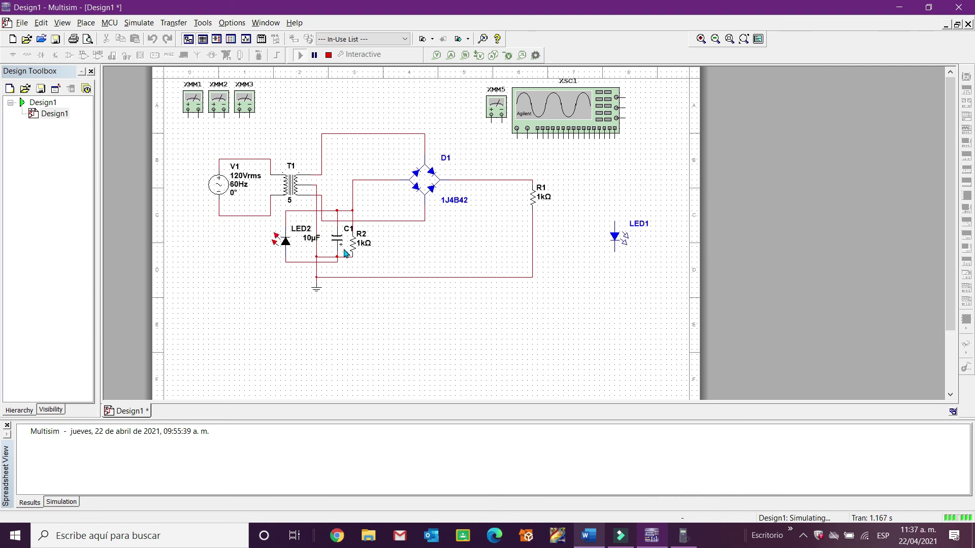
click(332, 55)
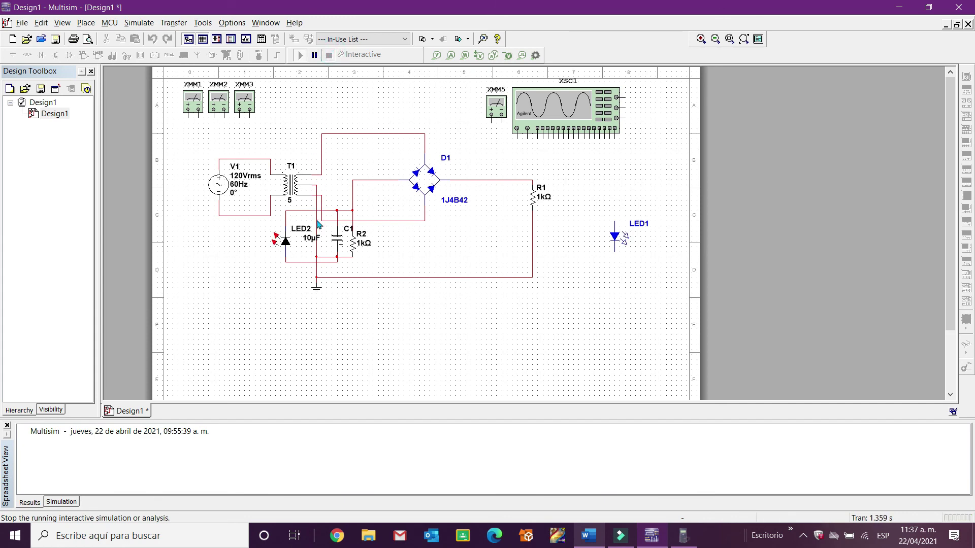
Step: Increase the capacitance of C1 across R2 to 47 µF, and run and stop the simulation
double_click(311, 244)
text(47u)
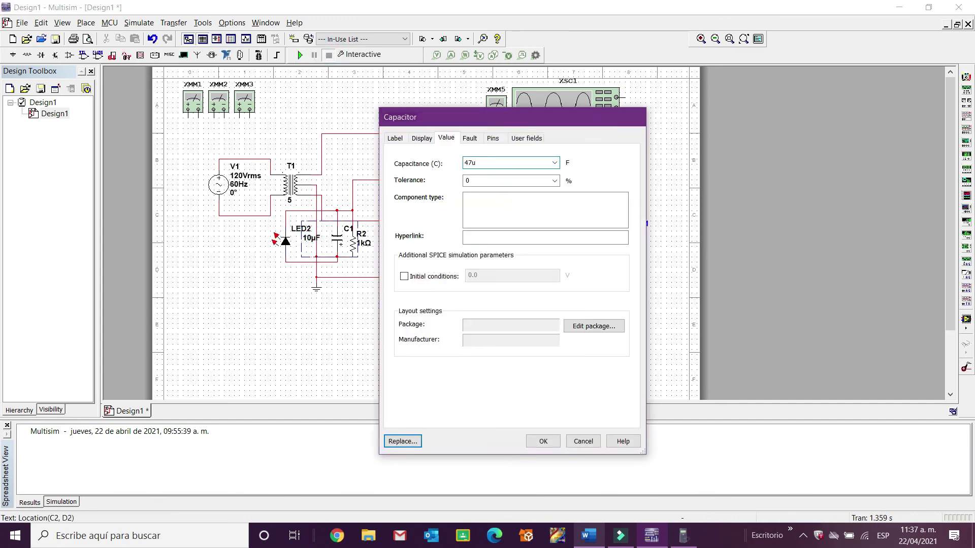
key(Return)
click(299, 55)
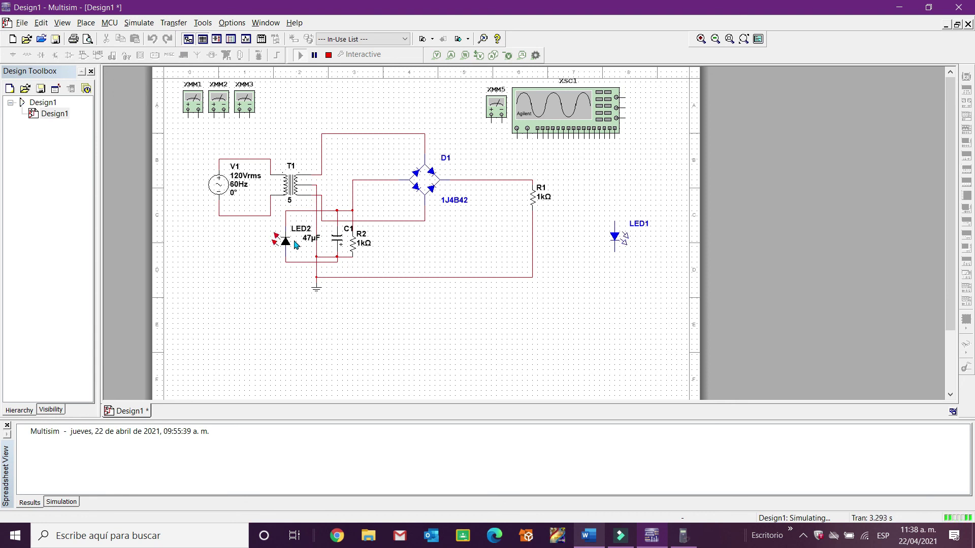
click(328, 55)
Step: Set the capacitor in parallel with R2 and LED2 to 100 µF, and run and stop the simulation
click(308, 236)
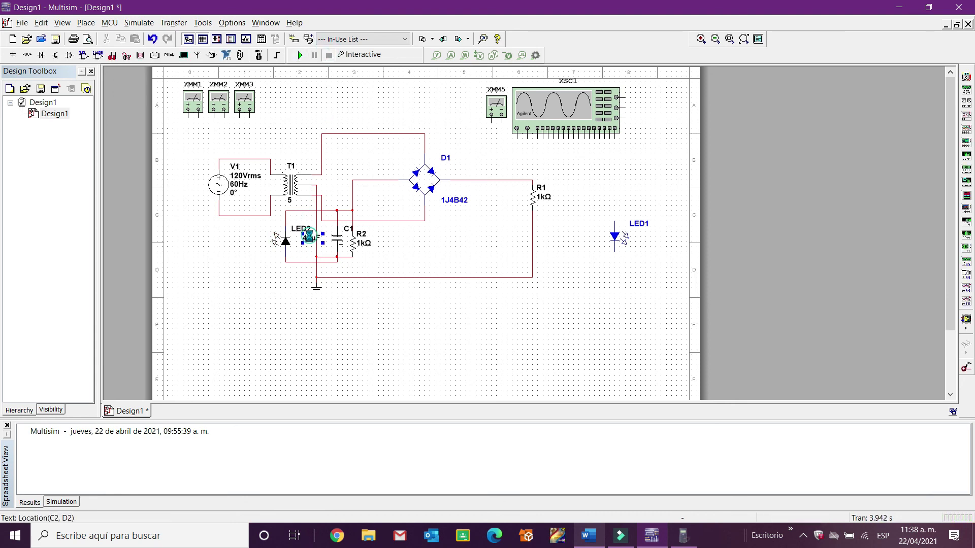
double_click(309, 236)
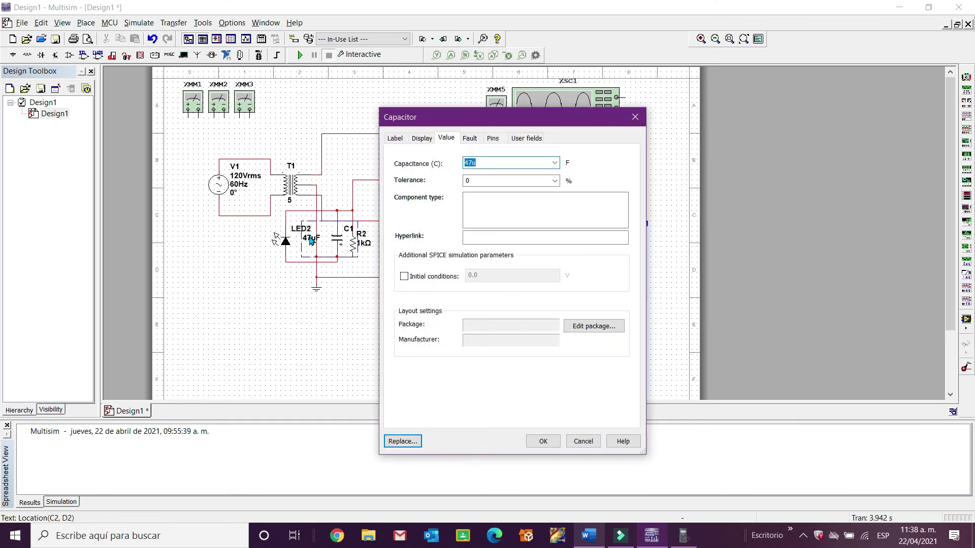
key(BackSpace)
text(100u)
key(Return)
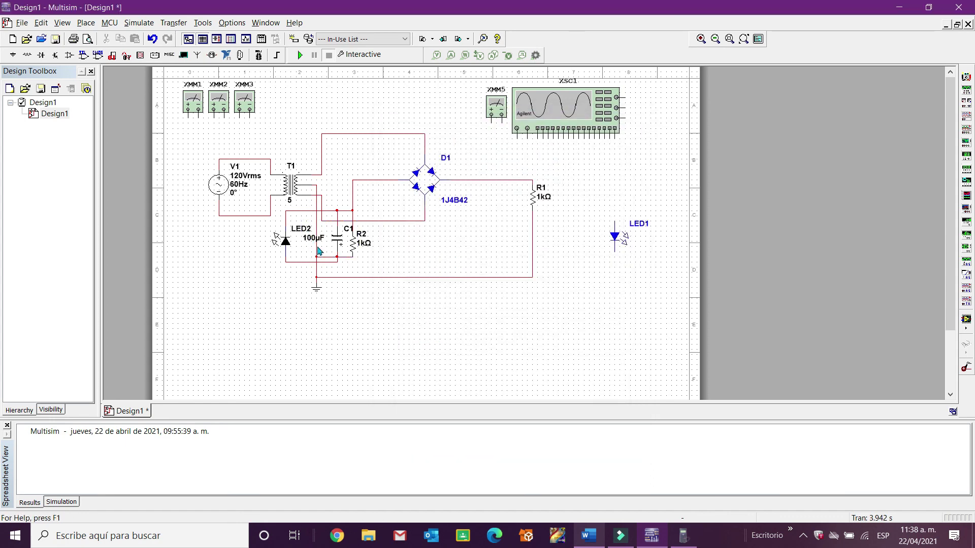
click(300, 55)
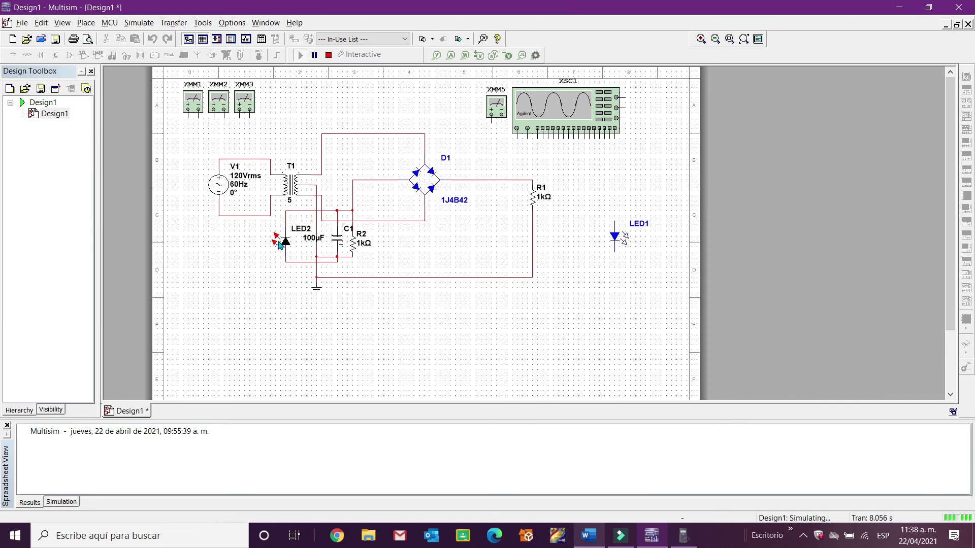
click(329, 55)
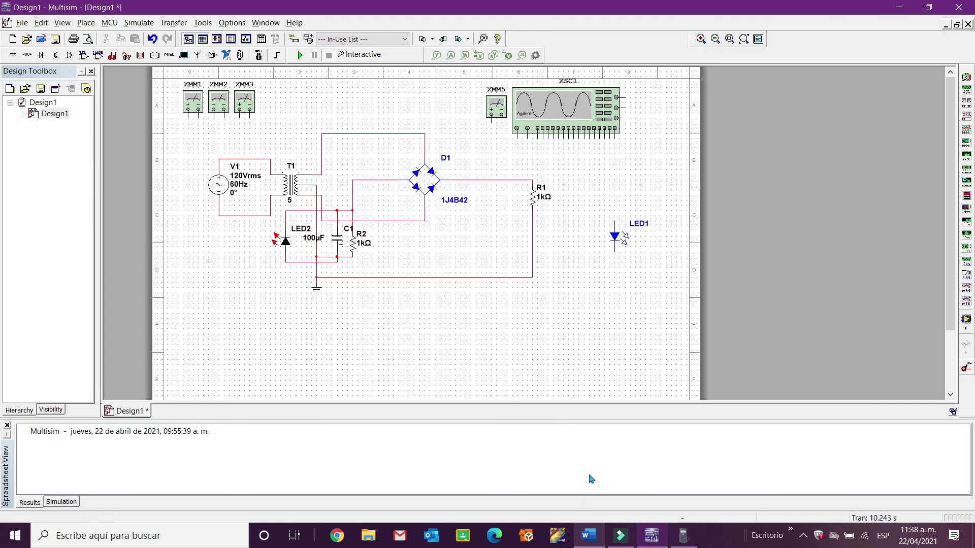
Step: Switch to the Word document and review the R1 and R2 capacitor circuit captures and the closing conclusion on LED behaviour
click(590, 536)
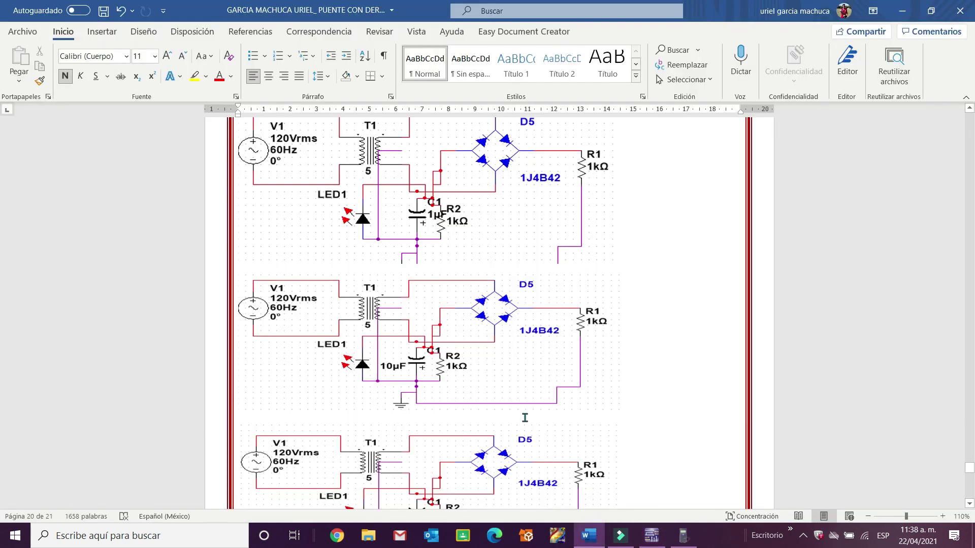
scroll(526, 417, down, 15)
scroll(526, 417, up, 4)
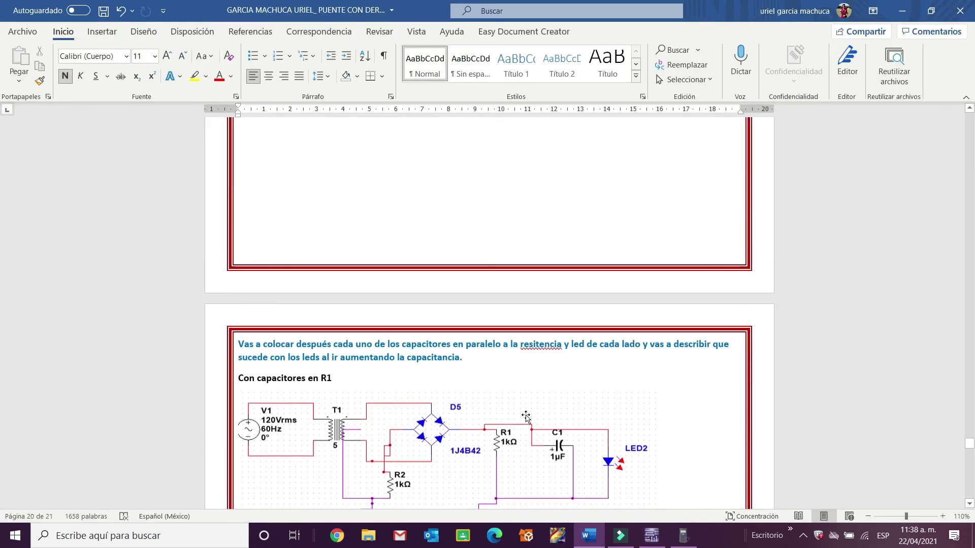
scroll(526, 417, down, 4)
scroll(526, 417, down, 3)
scroll(526, 417, down, 18)
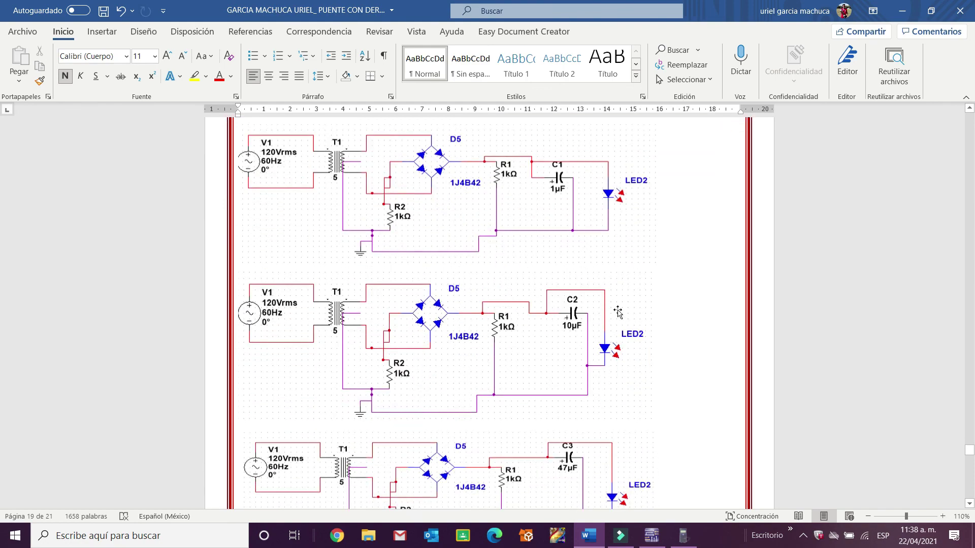
scroll(637, 328, down, 15)
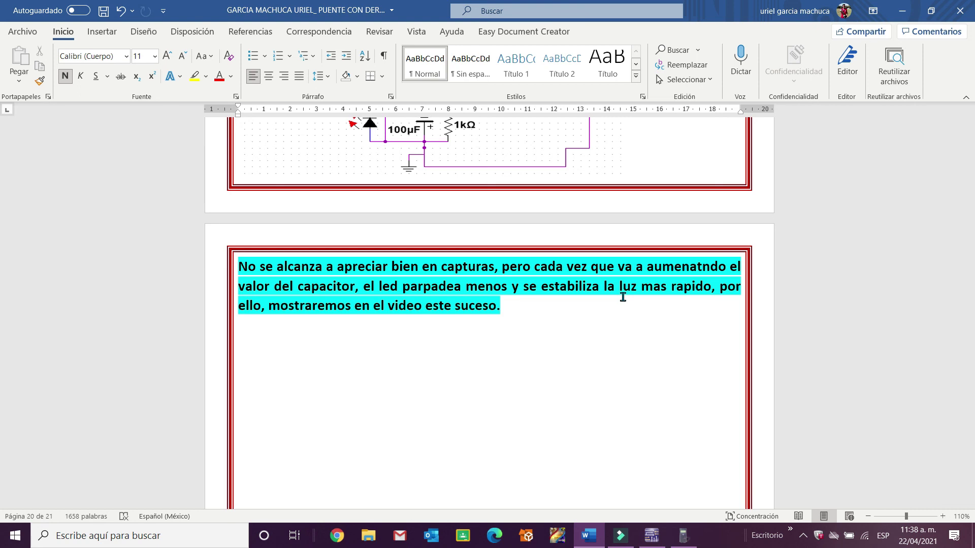
scroll(623, 297, down, 4)
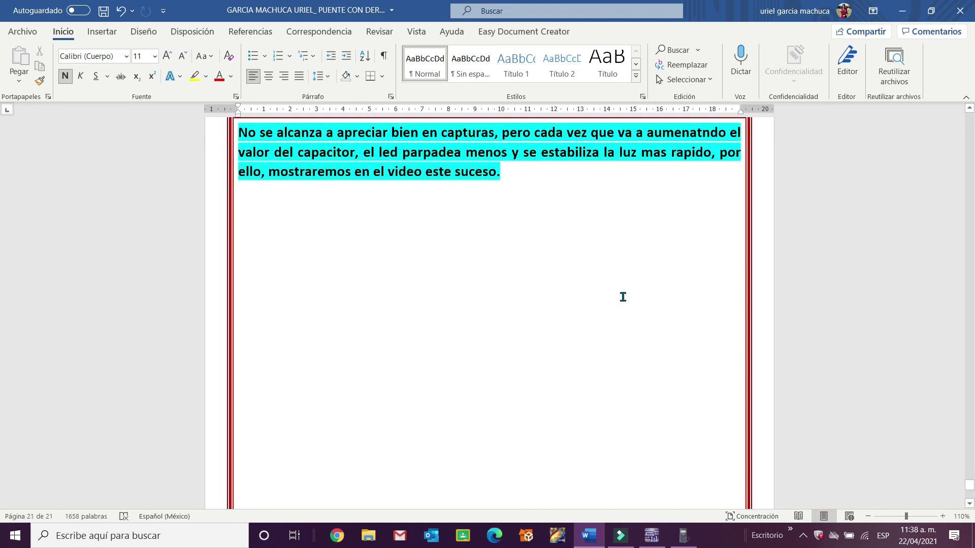
scroll(623, 297, down, 3)
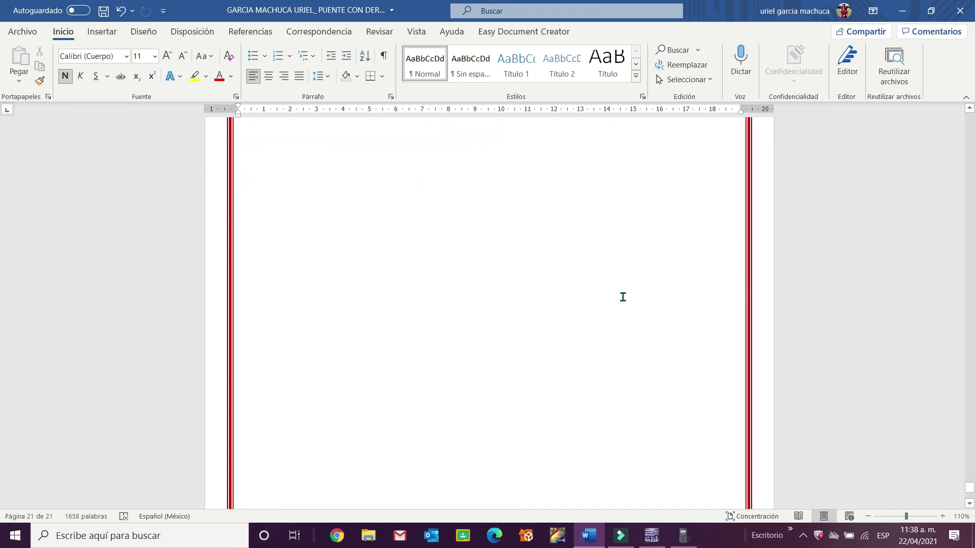